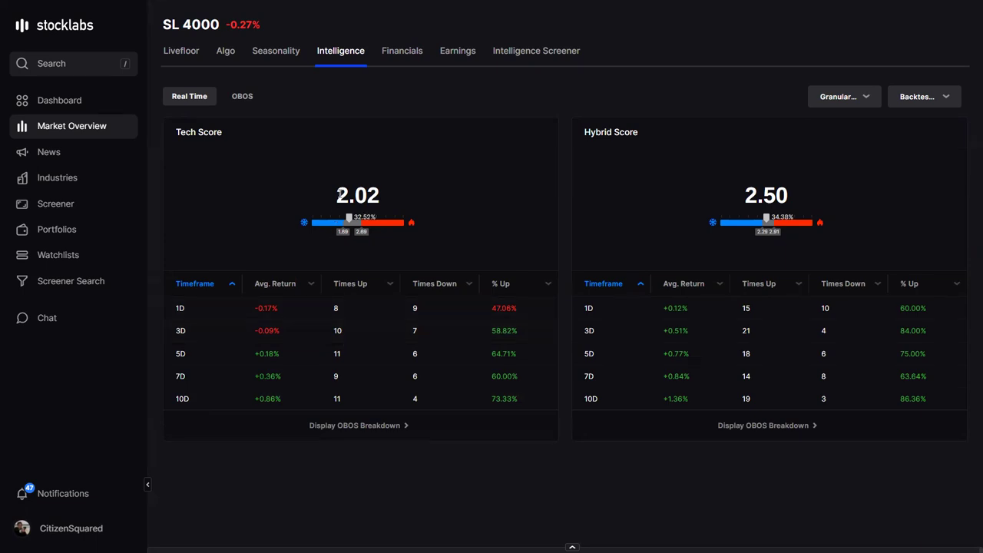
Examine the SL 4000 Tech and Hybrid scores, comparing the OBOS backtest with the Real Time one.
{"action": "double_click", "coordinate": [340, 195]}
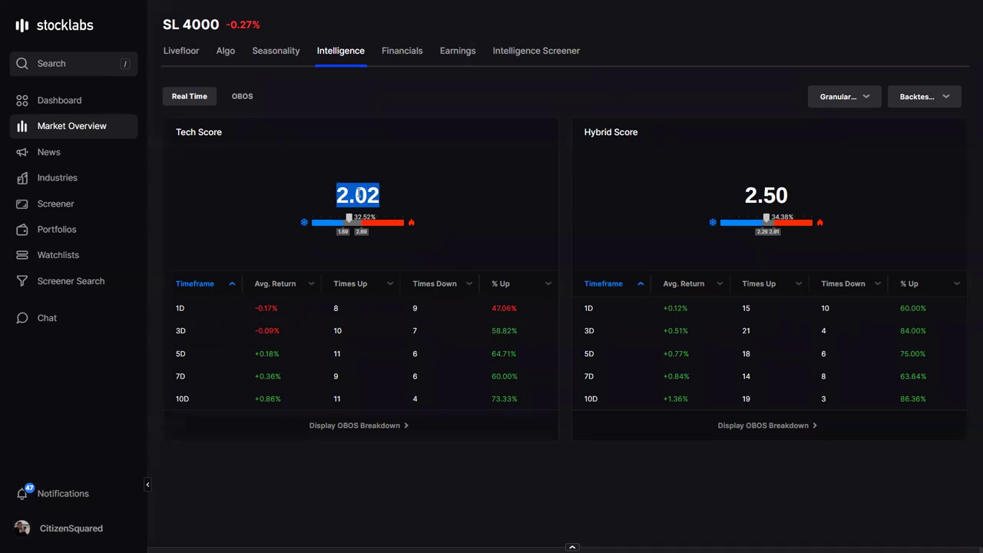
{"action": "left_click", "coordinate": [391, 336]}
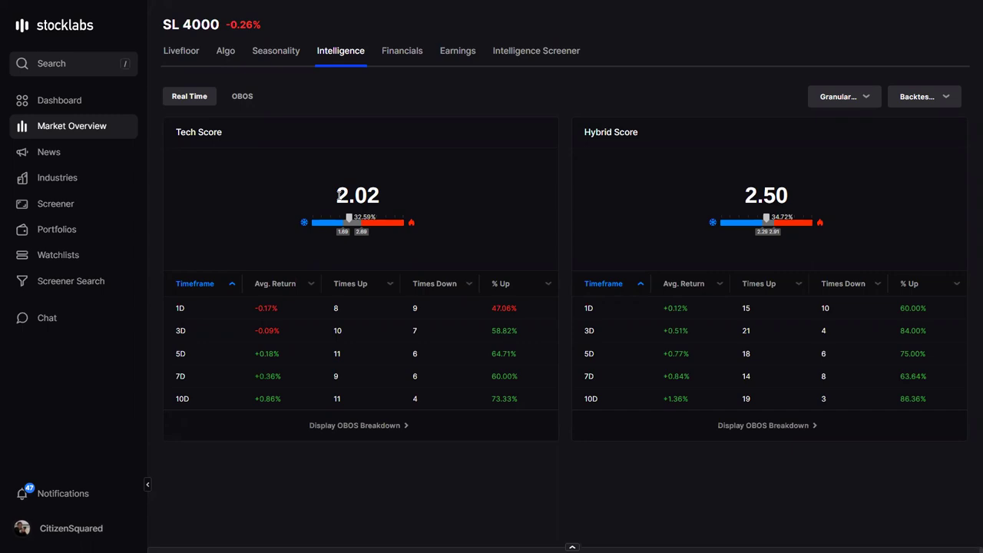
{"action": "left_click_drag", "start_coordinate": [381, 195], "coordinate": [336, 195]}
{"action": "left_click", "coordinate": [236, 96]}
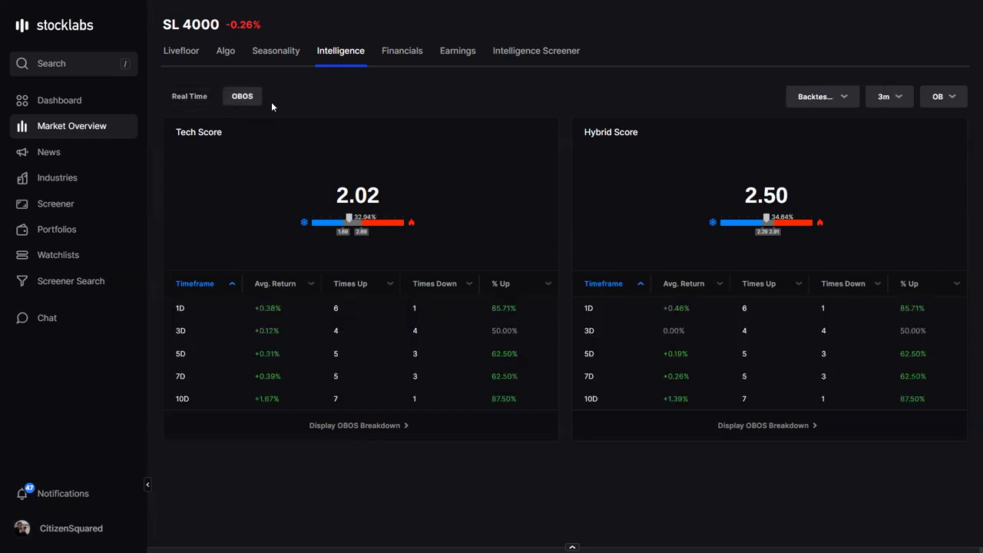
{"action": "left_click", "coordinate": [193, 99]}
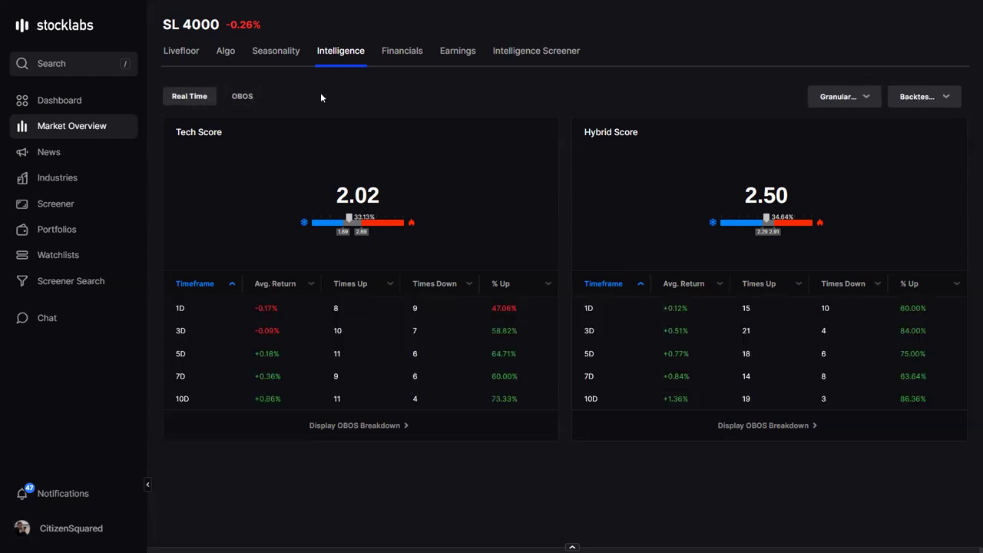
Open the SL 4000 Livefloor and review its Market Stats, including the Price/Earnings and FPE ratios.
{"action": "left_click", "coordinate": [190, 49]}
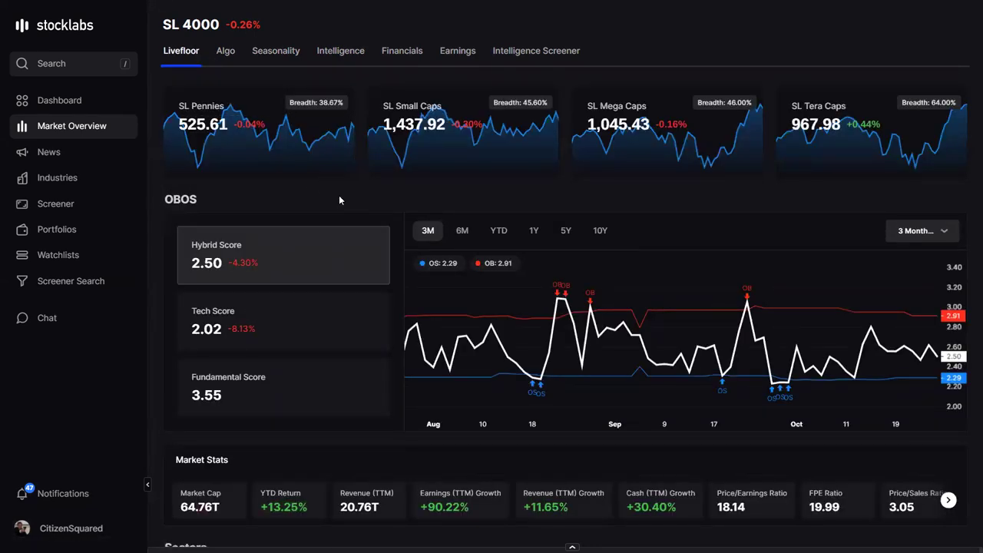
{"action": "scroll", "coordinate": [291, 197], "scroll_direction": "down", "scroll_amount": 2}
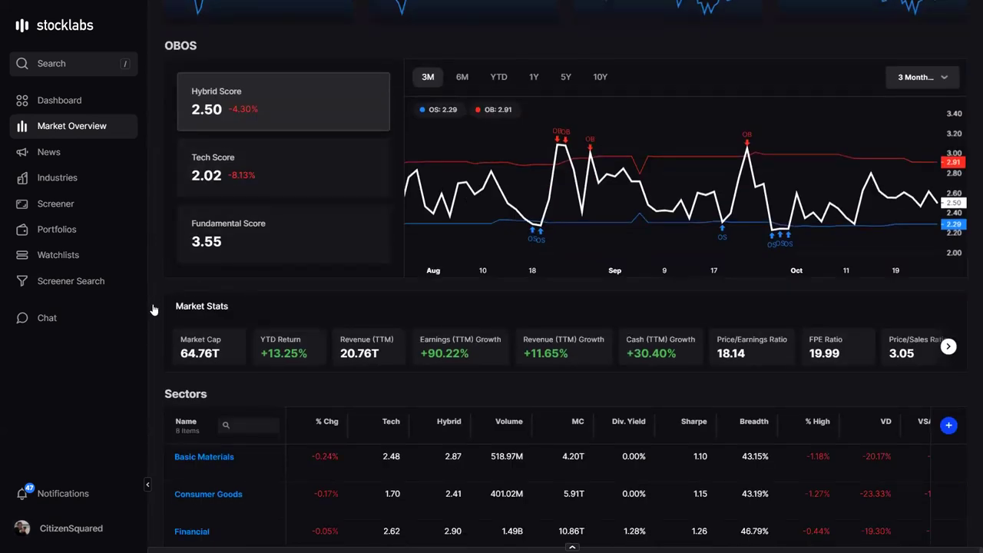
{"action": "scroll", "coordinate": [154, 310], "scroll_direction": "down", "scroll_amount": 1}
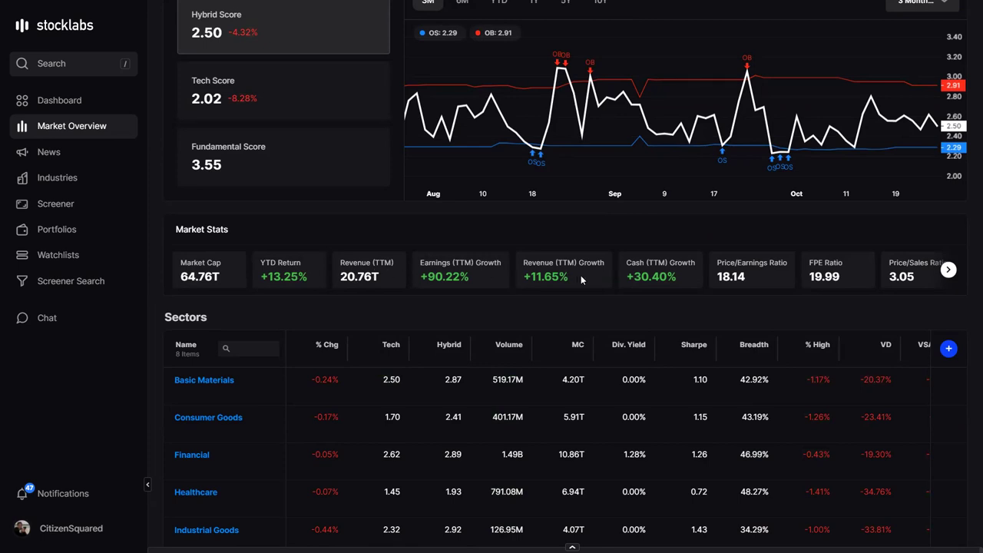
{"action": "left_click_drag", "start_coordinate": [716, 277], "coordinate": [846, 284]}
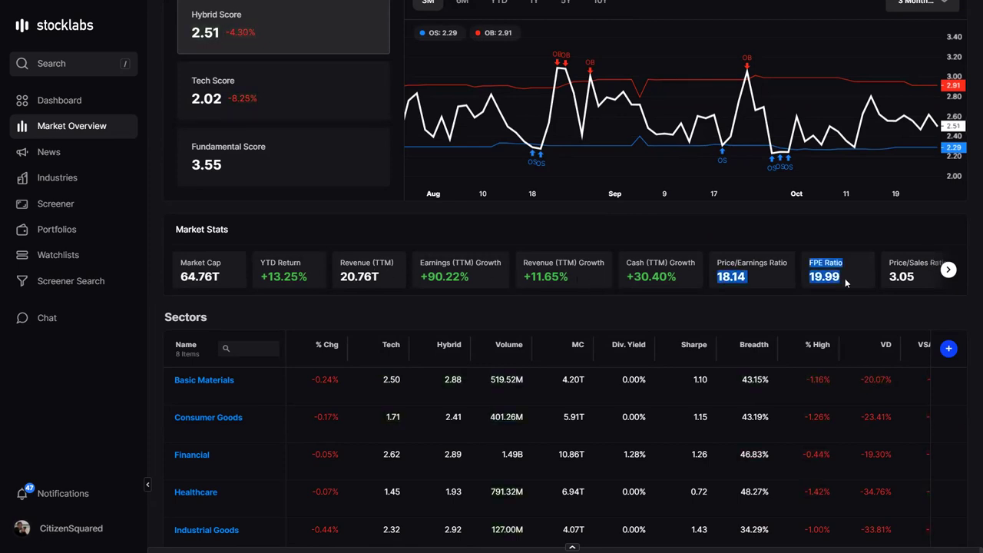
{"action": "left_click", "coordinate": [949, 270]}
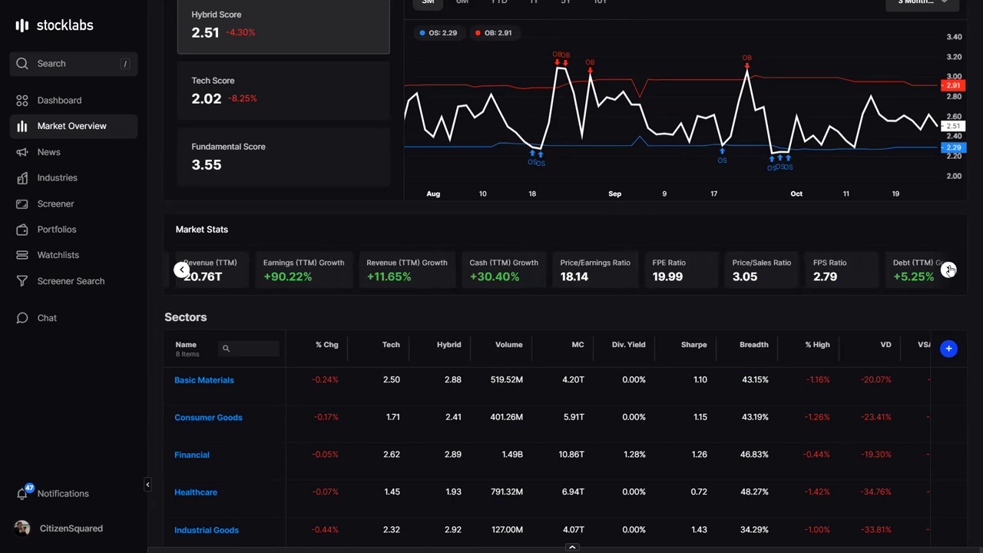
{"action": "left_click", "coordinate": [949, 270]}
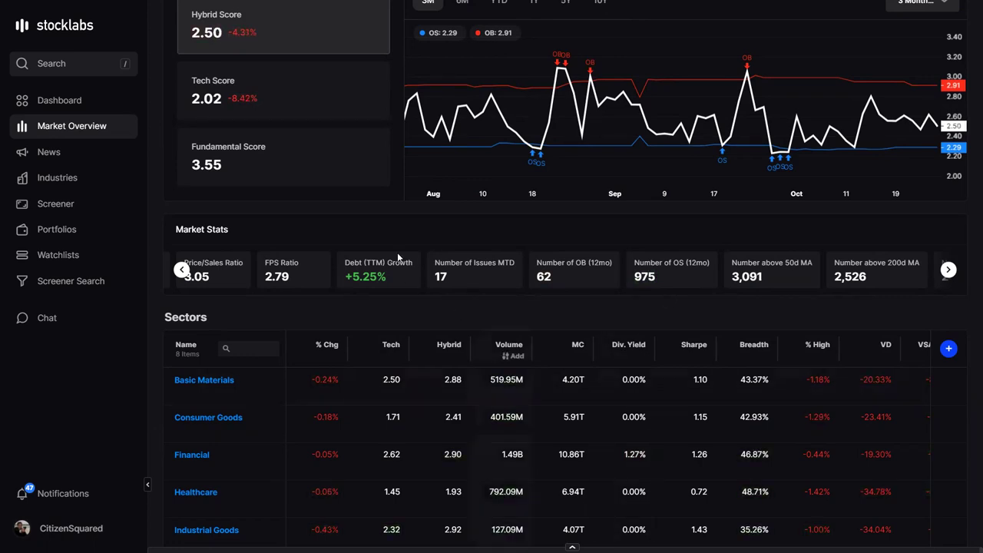
{"action": "scroll", "coordinate": [390, 228], "scroll_direction": "up", "scroll_amount": 3}
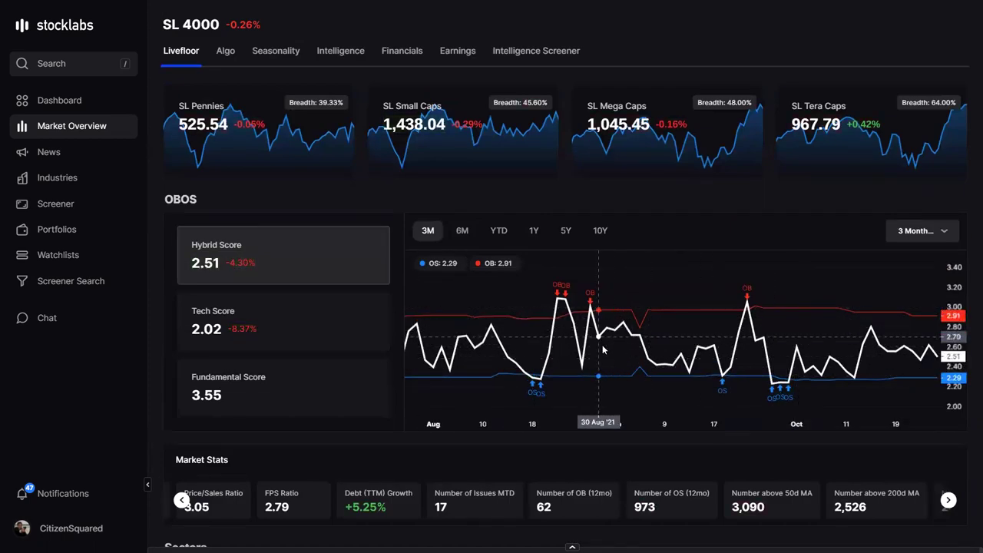
Search for the symbol amzn and open the Amazon.com Inc. page.
{"action": "left_click", "coordinate": [77, 69]}
{"action": "type", "text": "amzn"}
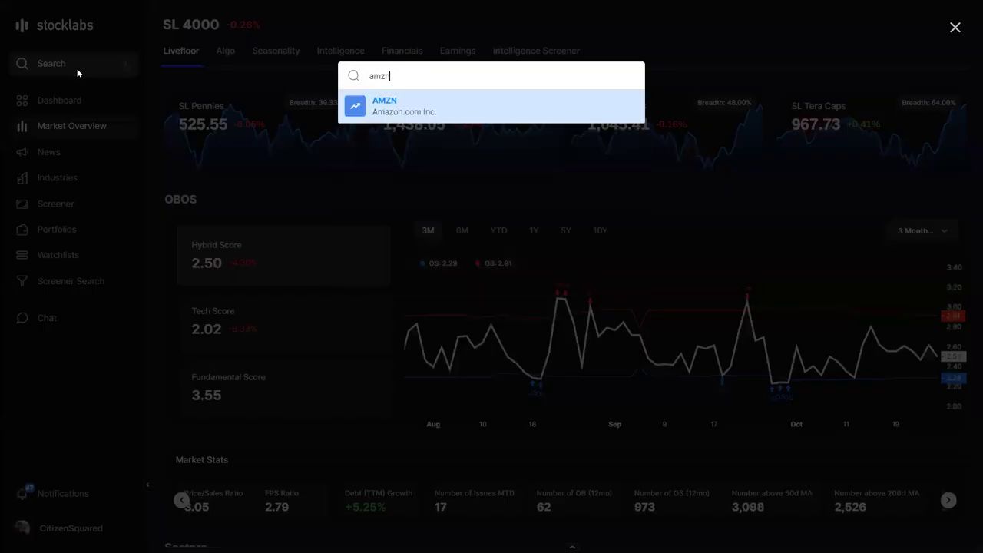
{"action": "key", "text": "Return"}
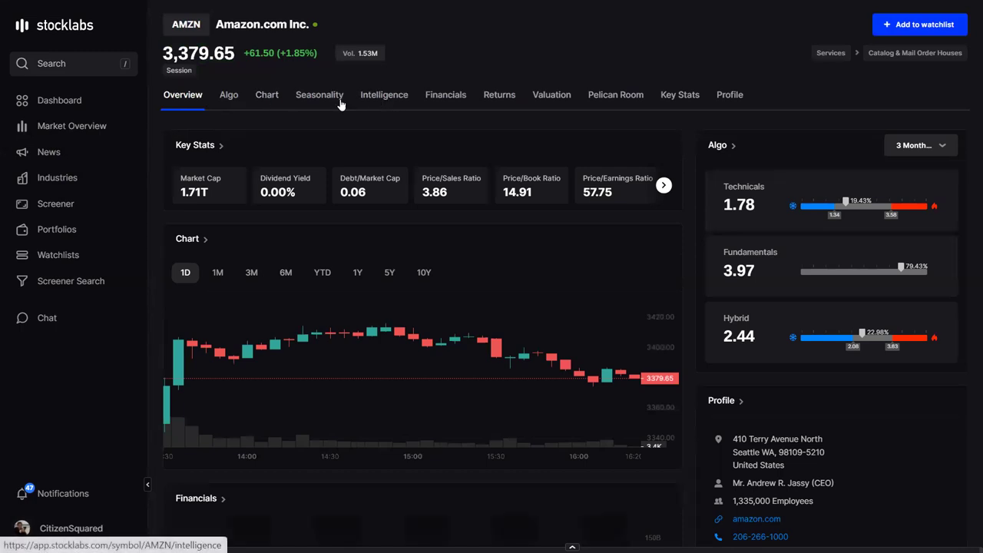
Show Amazon's Algo scores with the 12 Month OBOS range and switch them to the chart view.
{"action": "left_click", "coordinate": [228, 96]}
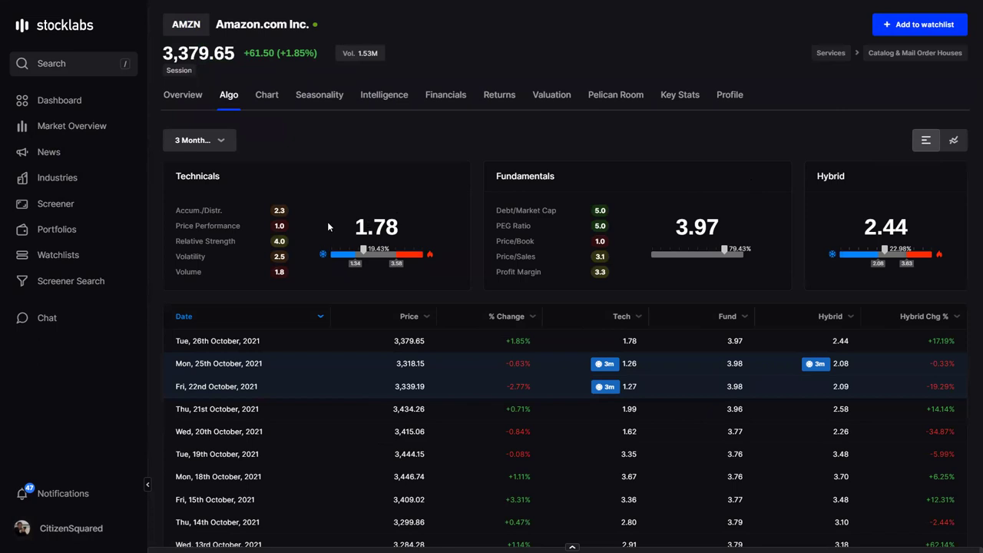
{"action": "scroll", "coordinate": [486, 177], "scroll_direction": "down", "scroll_amount": 1}
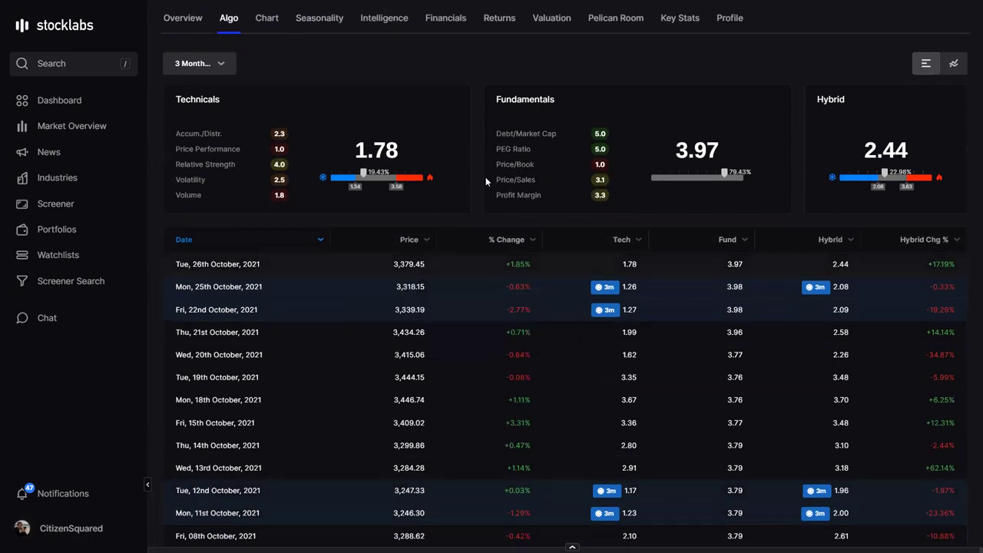
{"action": "scroll", "coordinate": [485, 176], "scroll_direction": "up", "scroll_amount": 1}
{"action": "left_click", "coordinate": [223, 140]}
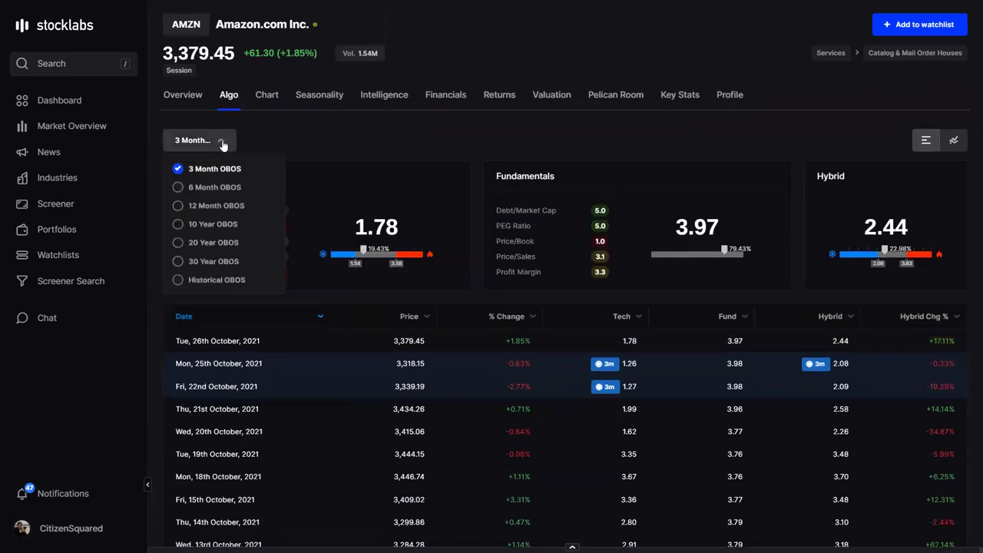
{"action": "left_click", "coordinate": [202, 206]}
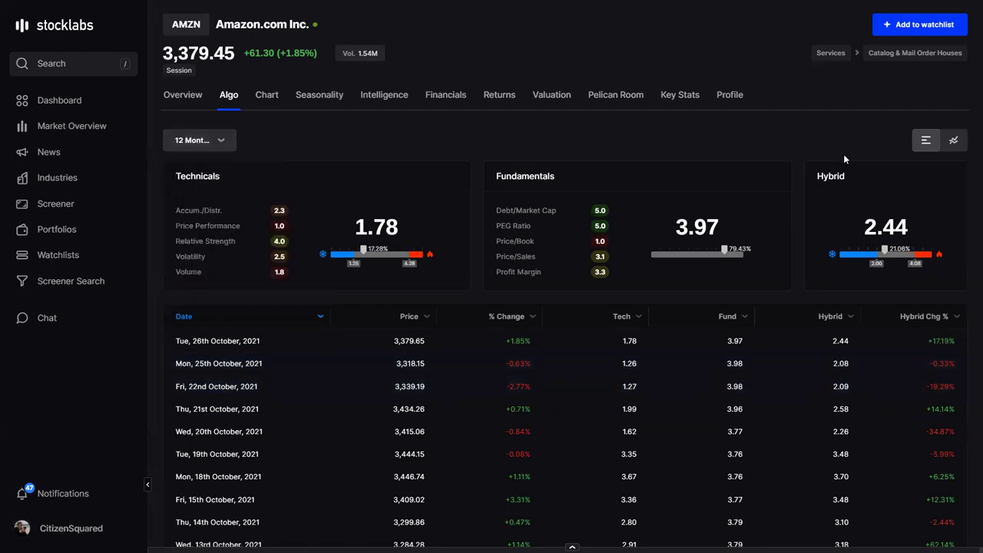
{"action": "left_click", "coordinate": [953, 140]}
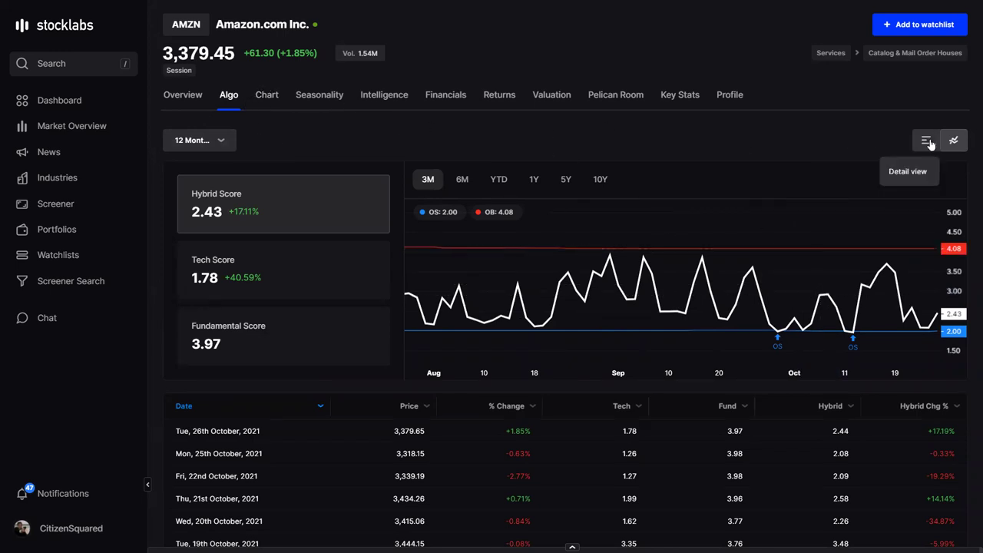
Show Amazon's Intelligence statistics for OBOS with the period set to 12m and the signal type set to OS.
{"action": "left_click", "coordinate": [381, 93]}
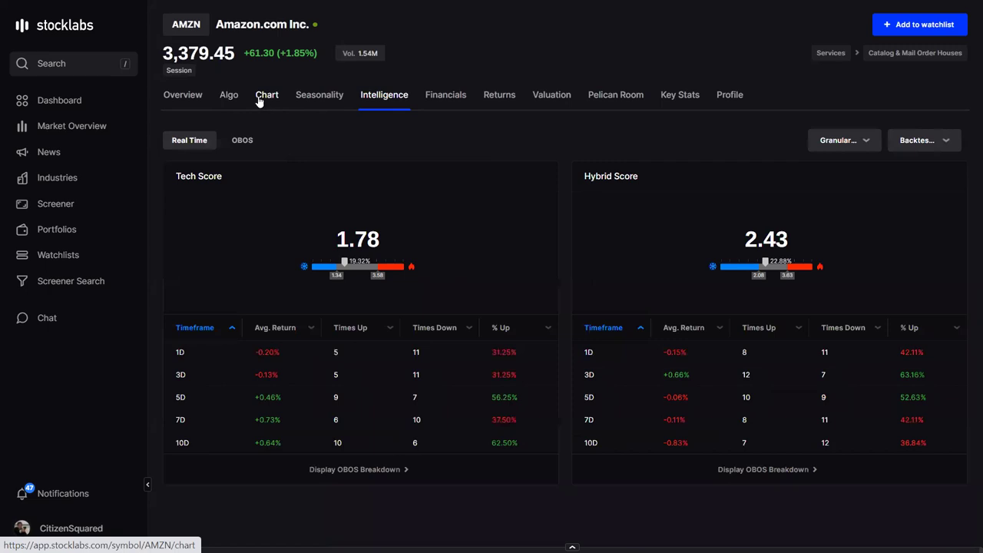
{"action": "left_click", "coordinate": [241, 143]}
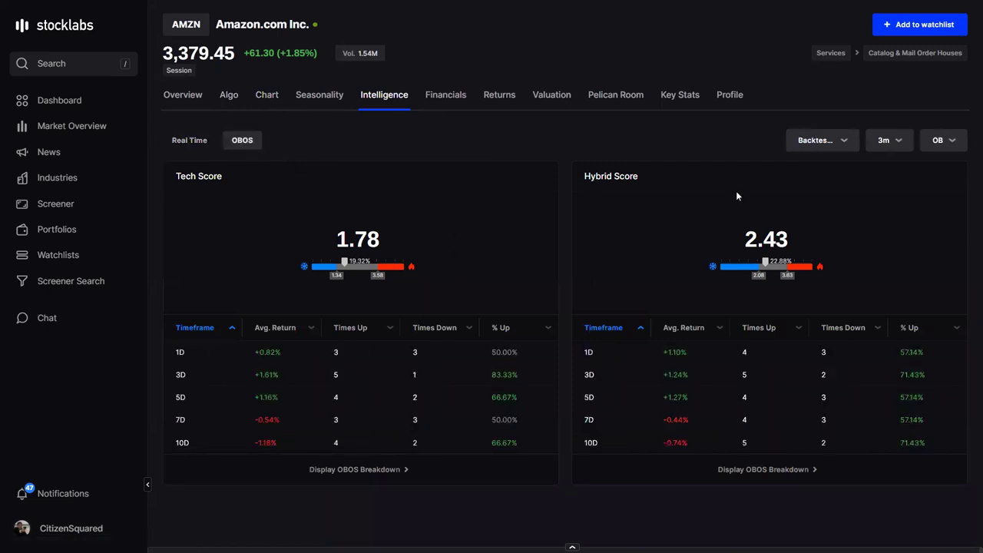
{"action": "left_click", "coordinate": [889, 139]}
{"action": "left_click", "coordinate": [897, 223]}
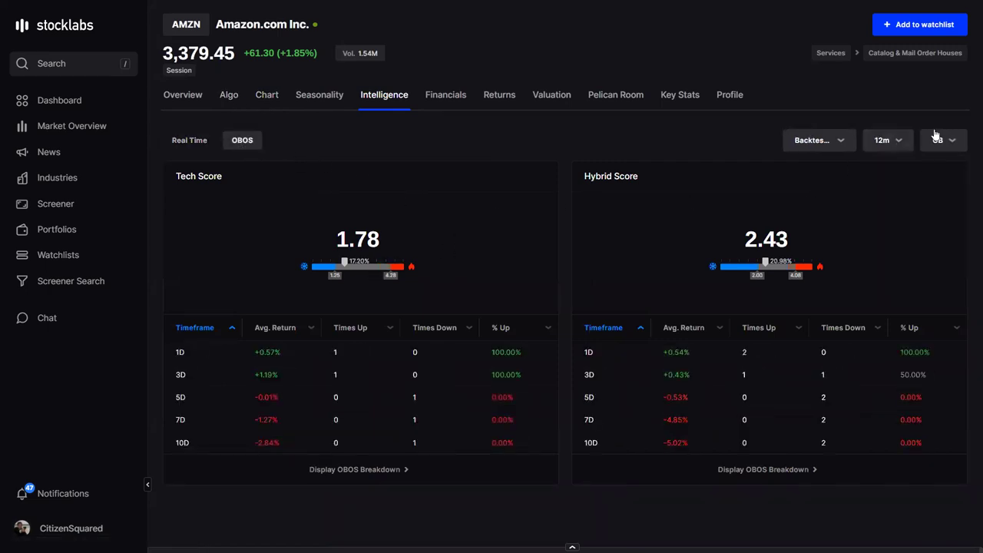
{"action": "left_click", "coordinate": [937, 138]}
{"action": "left_click", "coordinate": [938, 185]}
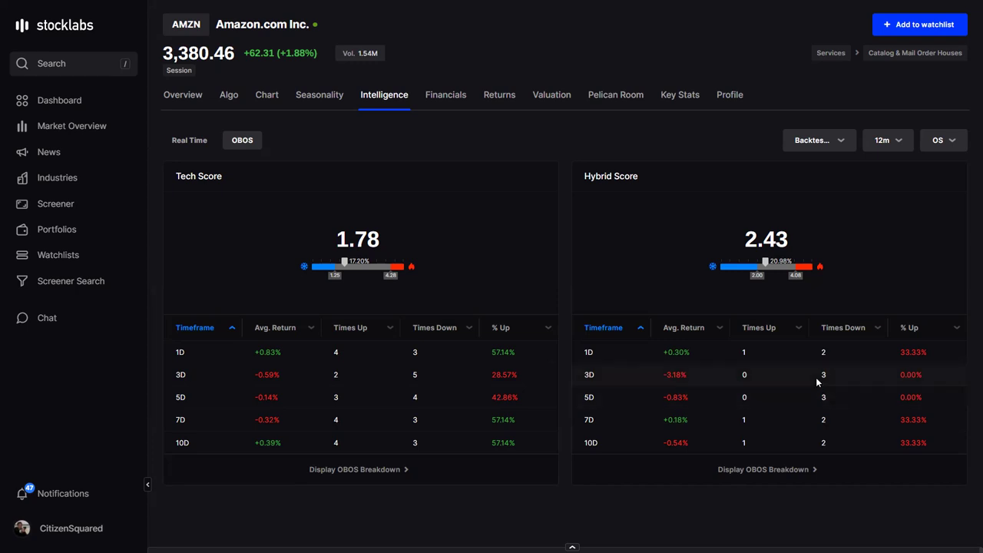
Set the backtest period of Amazon's OBOS statistics to Backtest 6m.
{"action": "left_click", "coordinate": [842, 142]}
{"action": "left_click", "coordinate": [837, 186]}
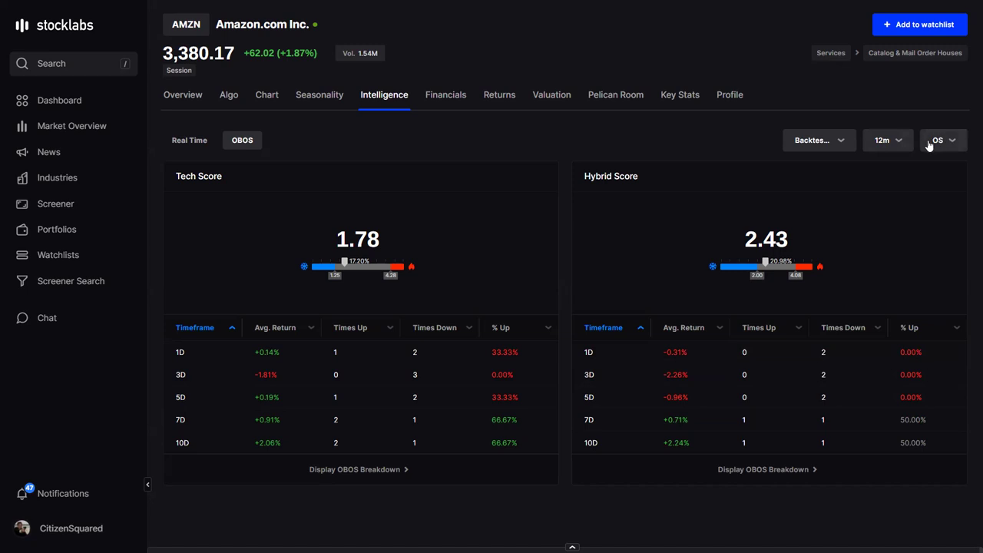
{"action": "left_click", "coordinate": [819, 148]}
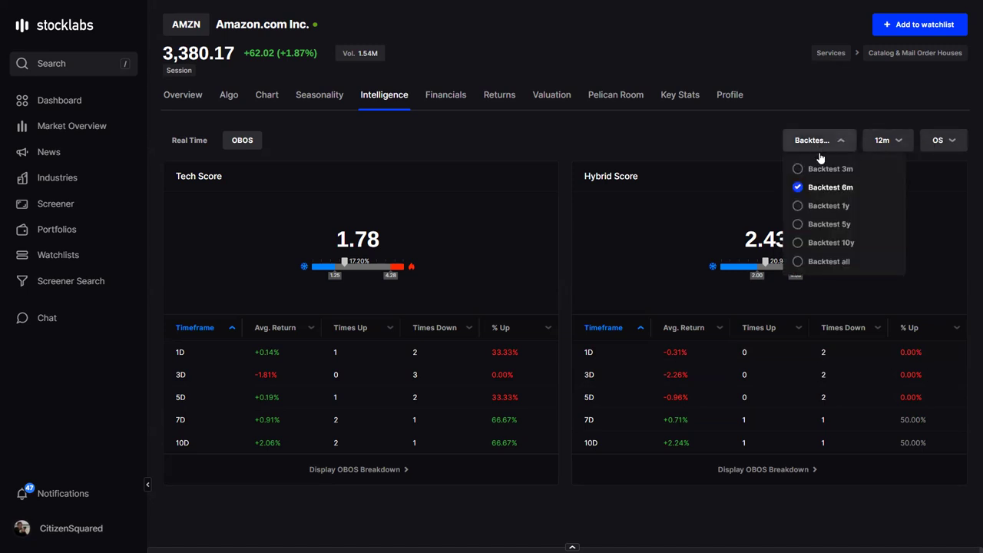
{"action": "left_click", "coordinate": [707, 146]}
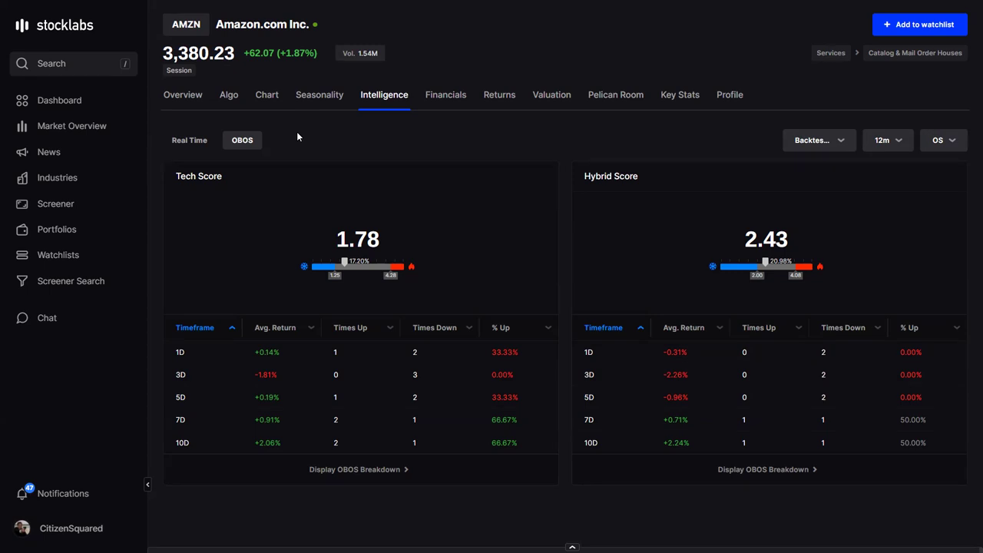
Return to the Market Overview and go through the Market Stats up to the 52 Week High and Low counts.
{"action": "left_click", "coordinate": [98, 126]}
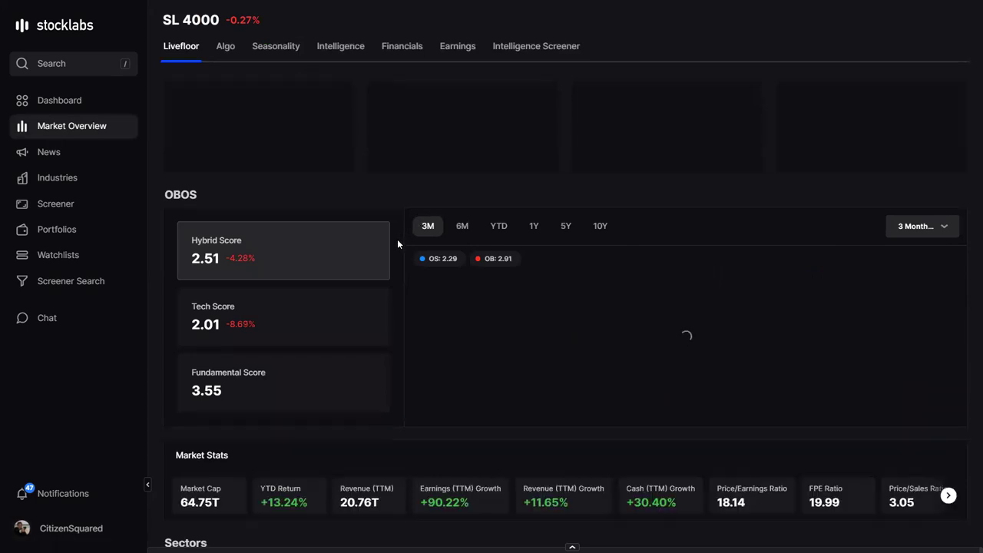
{"action": "scroll", "coordinate": [423, 238], "scroll_direction": "down", "scroll_amount": 4}
{"action": "left_click", "coordinate": [949, 194]}
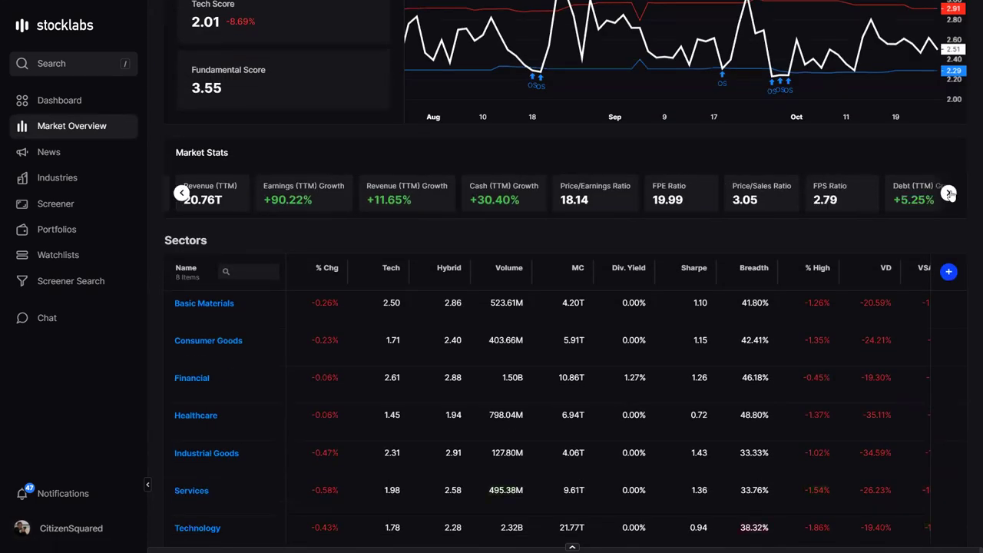
{"action": "left_click", "coordinate": [949, 194]}
{"action": "left_click", "coordinate": [949, 195]}
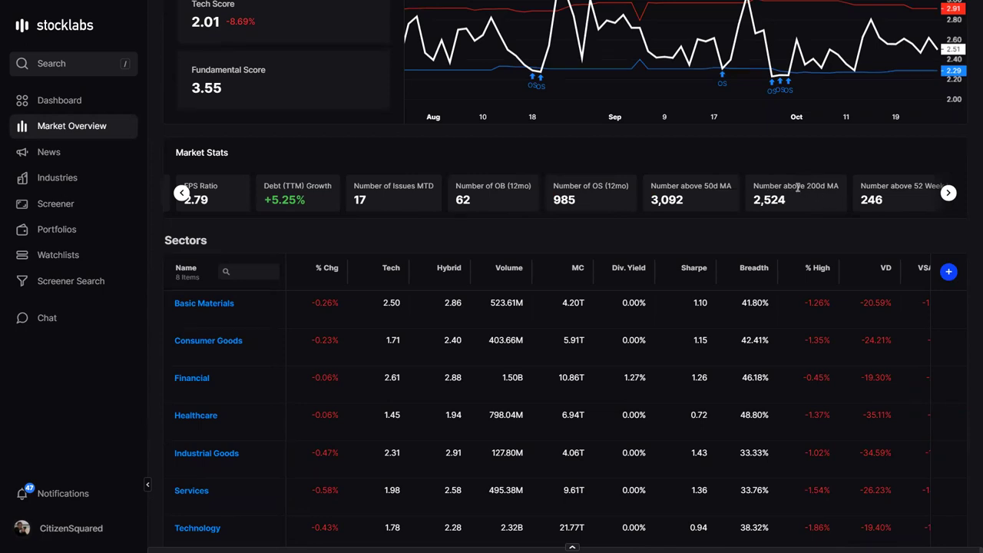
{"action": "left_click", "coordinate": [949, 193]}
{"action": "double_click", "coordinate": [895, 201]}
{"action": "left_click", "coordinate": [890, 200]}
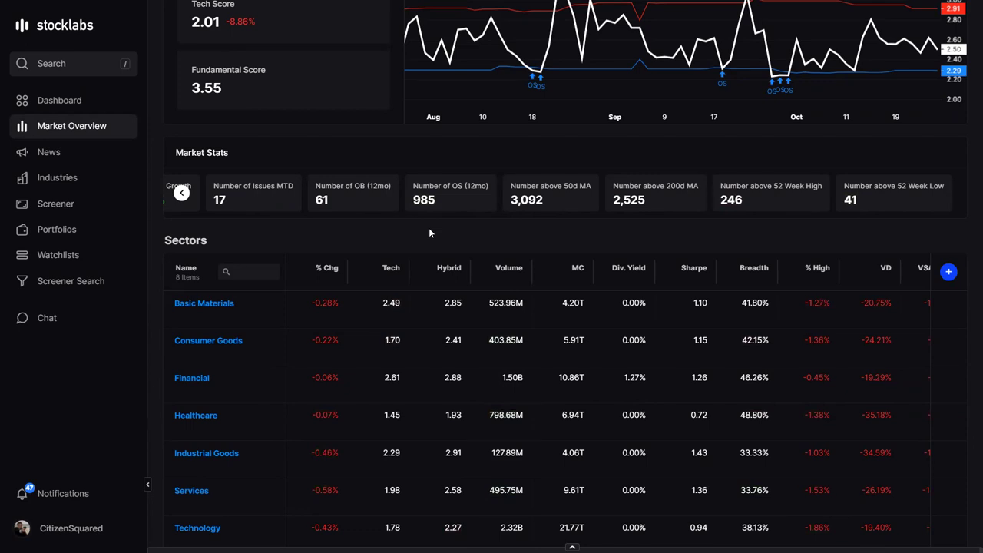
Examine the Sectors table's columns and the fields available to add, leaving the column selection as is, and continue to the Indices table.
{"action": "scroll", "coordinate": [293, 236], "scroll_direction": "down", "scroll_amount": 2}
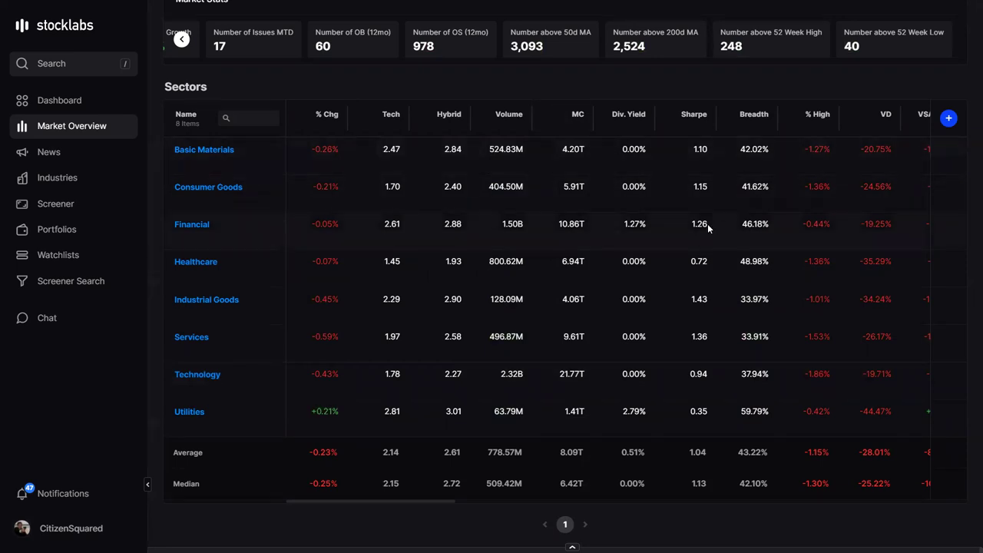
{"action": "scroll", "coordinate": [649, 222], "scroll_direction": "right", "scroll_amount": 5}
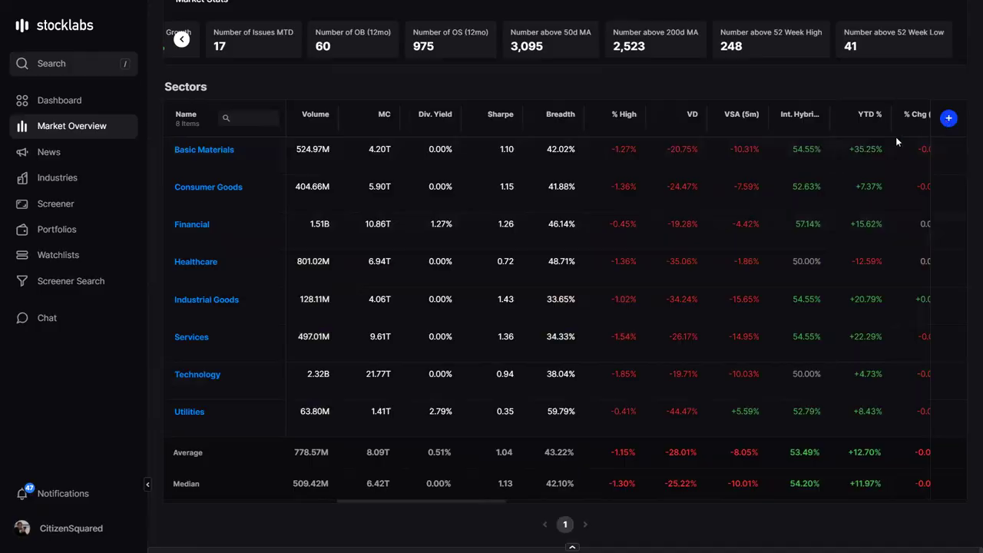
{"action": "left_click", "coordinate": [949, 118]}
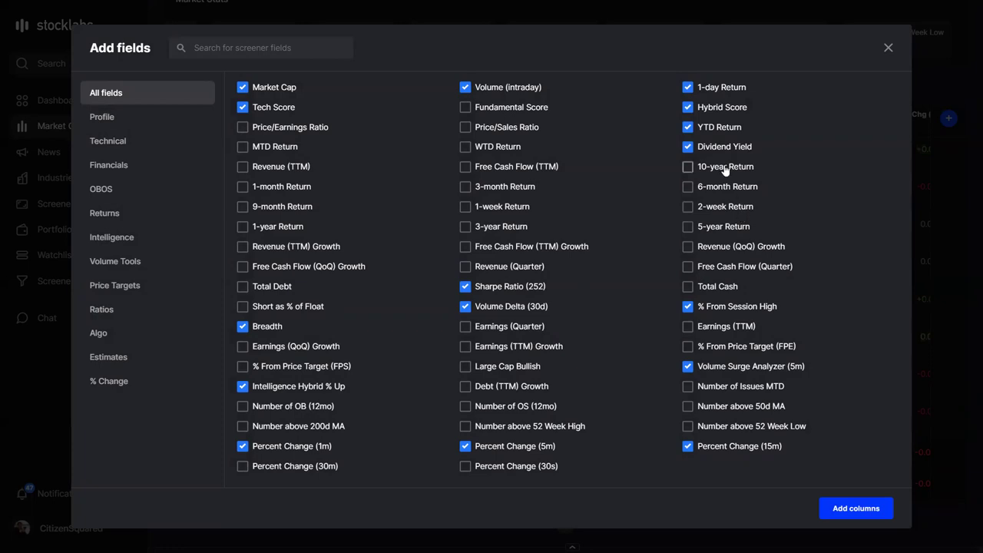
{"action": "left_click", "coordinate": [888, 48]}
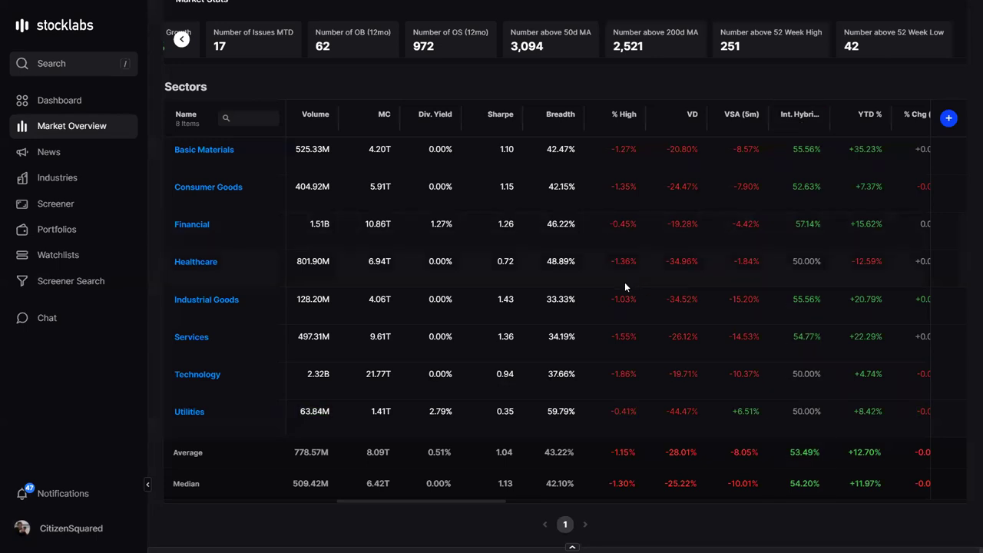
{"action": "scroll", "coordinate": [485, 302], "scroll_direction": "left", "scroll_amount": 3}
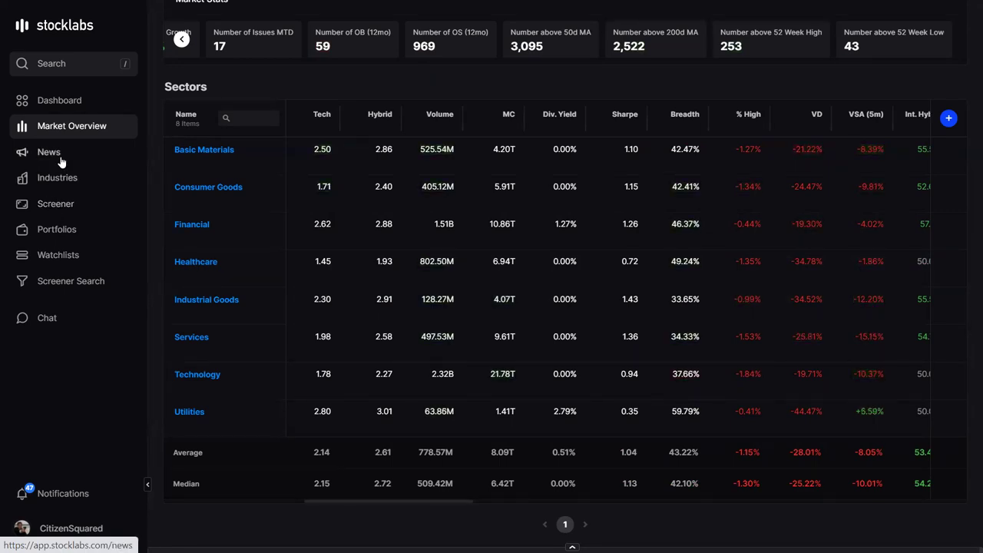
{"action": "scroll", "coordinate": [250, 282], "scroll_direction": "down", "scroll_amount": 3}
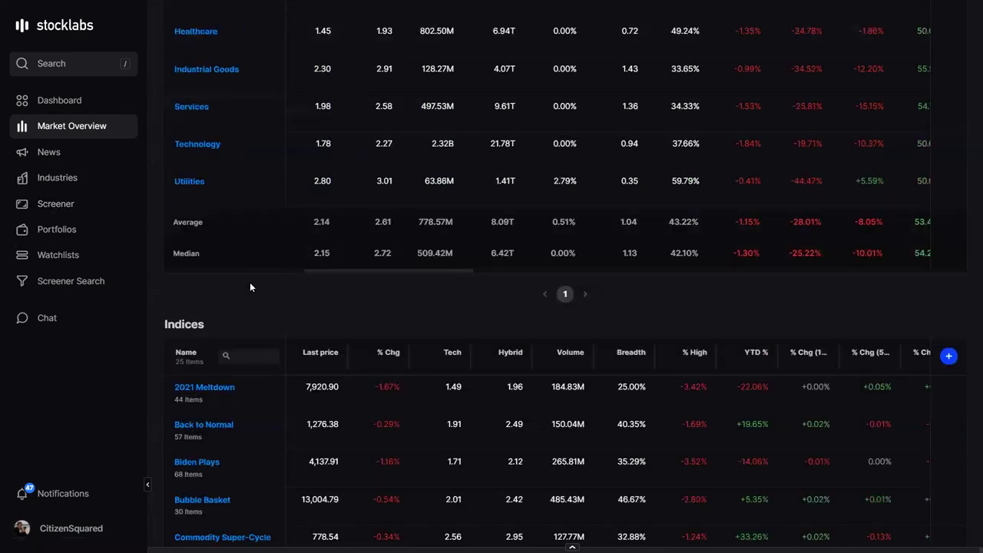
Look through the whole Indices table down to its Average and Median rows and go back to its start.
{"action": "scroll", "coordinate": [309, 294], "scroll_direction": "down", "scroll_amount": 3}
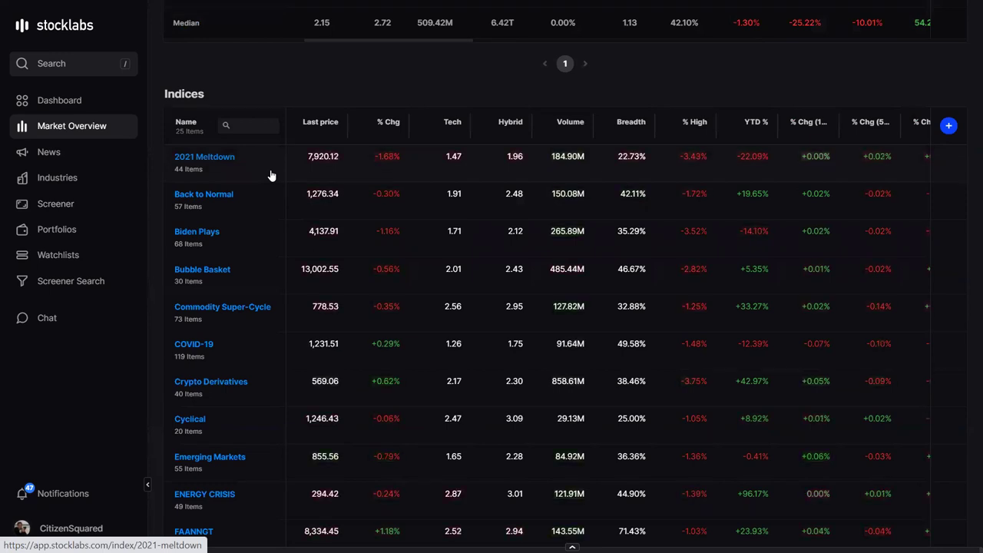
{"action": "scroll", "coordinate": [442, 238], "scroll_direction": "down", "scroll_amount": 1}
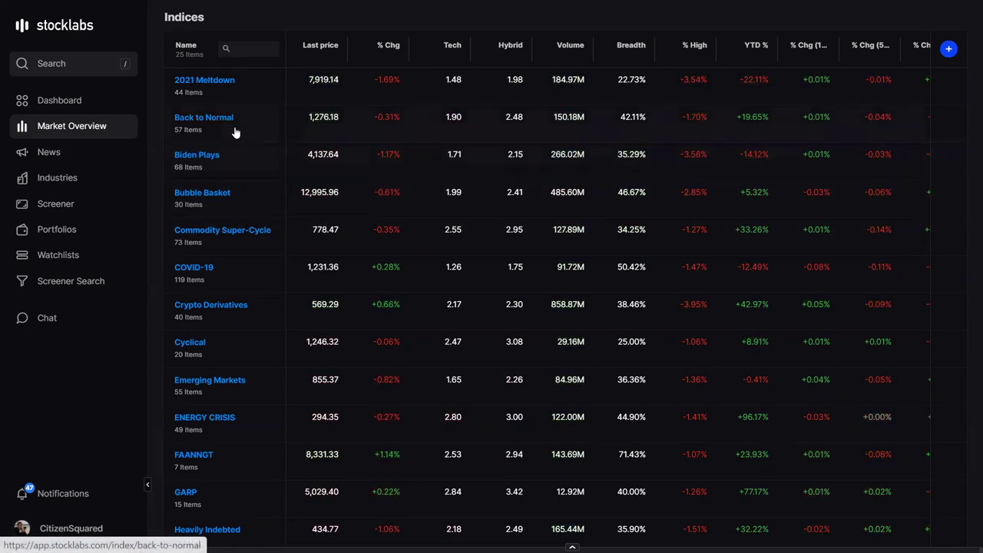
{"action": "scroll", "coordinate": [289, 243], "scroll_direction": "down", "scroll_amount": 5}
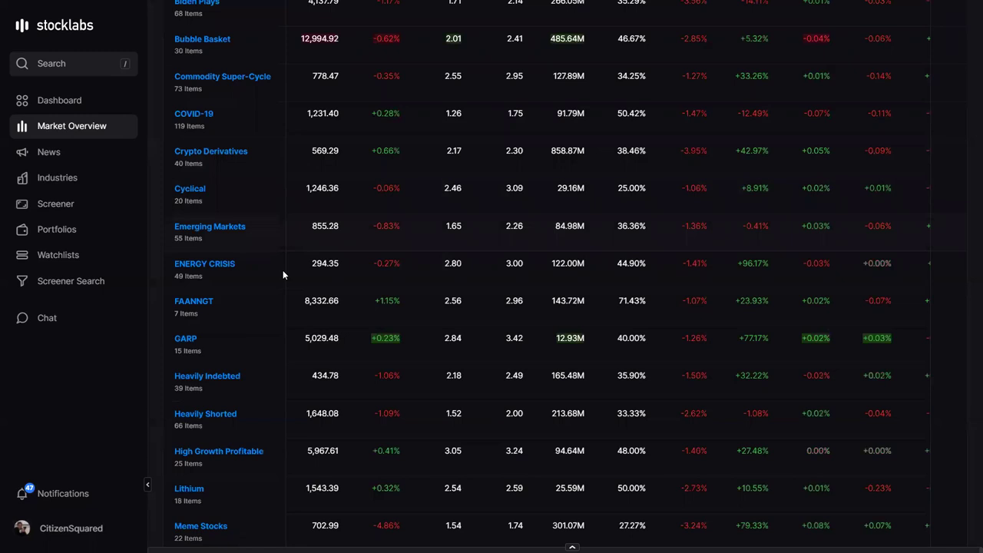
{"action": "scroll", "coordinate": [276, 290], "scroll_direction": "down", "scroll_amount": 3}
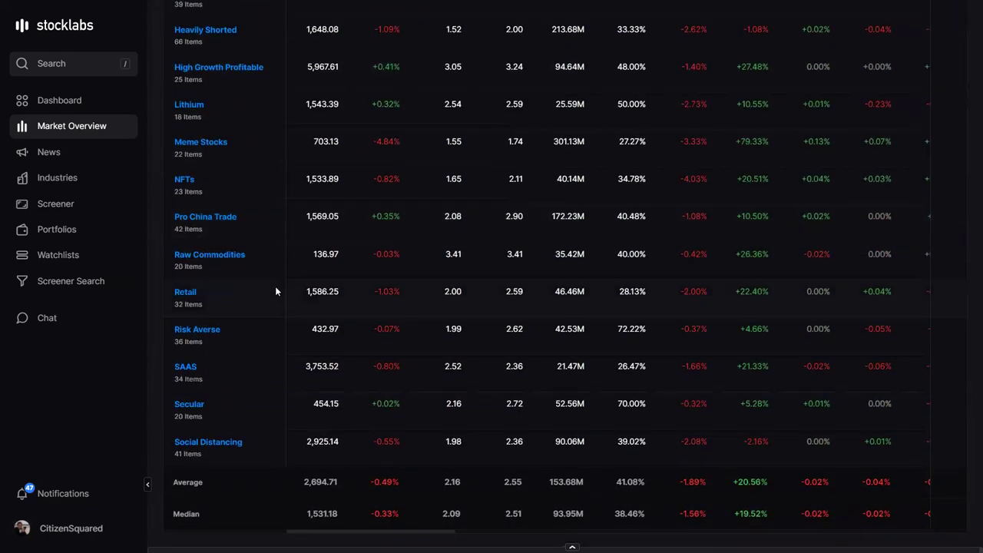
{"action": "scroll", "coordinate": [275, 290], "scroll_direction": "up", "scroll_amount": 1}
{"action": "scroll", "coordinate": [276, 291], "scroll_direction": "up", "scroll_amount": 5}
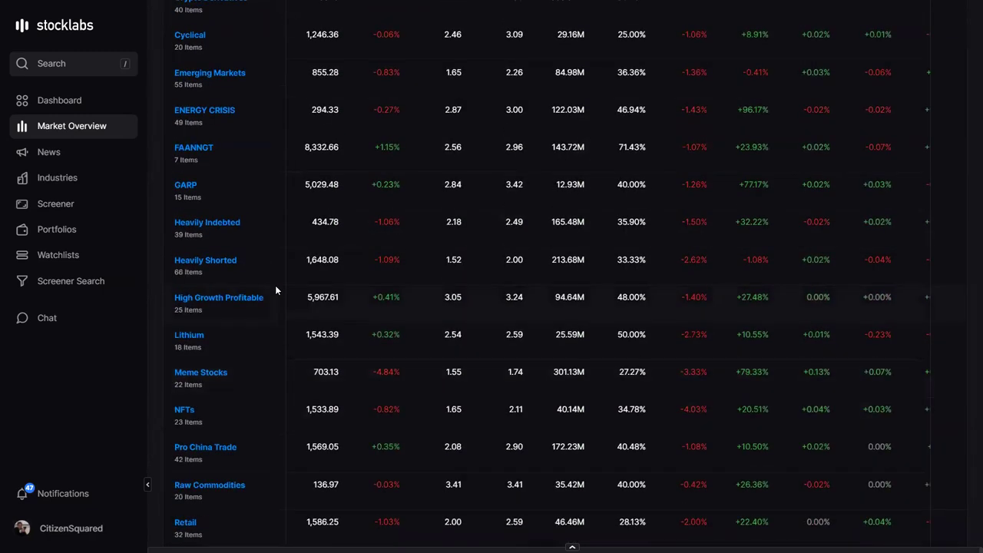
{"action": "scroll", "coordinate": [252, 265], "scroll_direction": "up", "scroll_amount": 2}
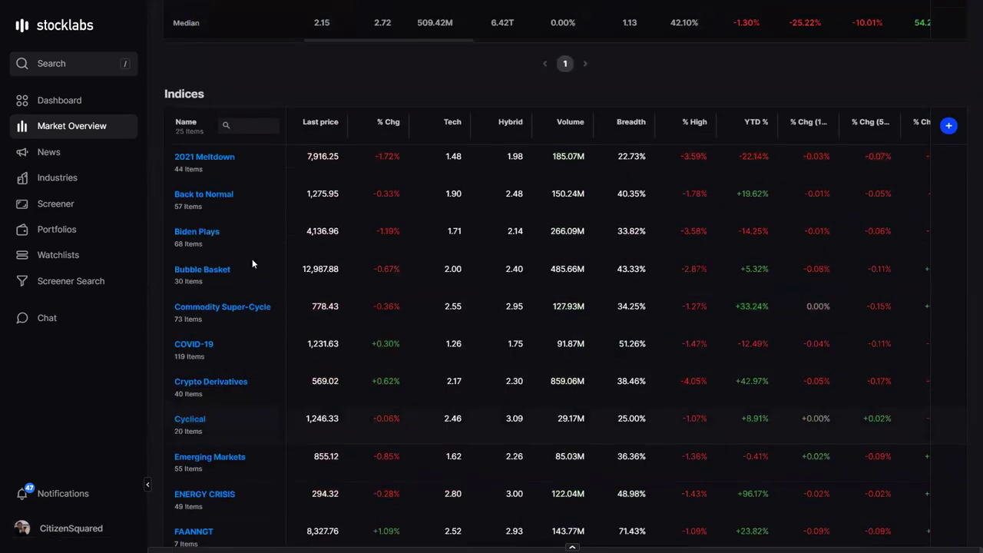
Sort the Indices table by name in descending order and look through the reordered indices.
{"action": "left_click", "coordinate": [203, 117]}
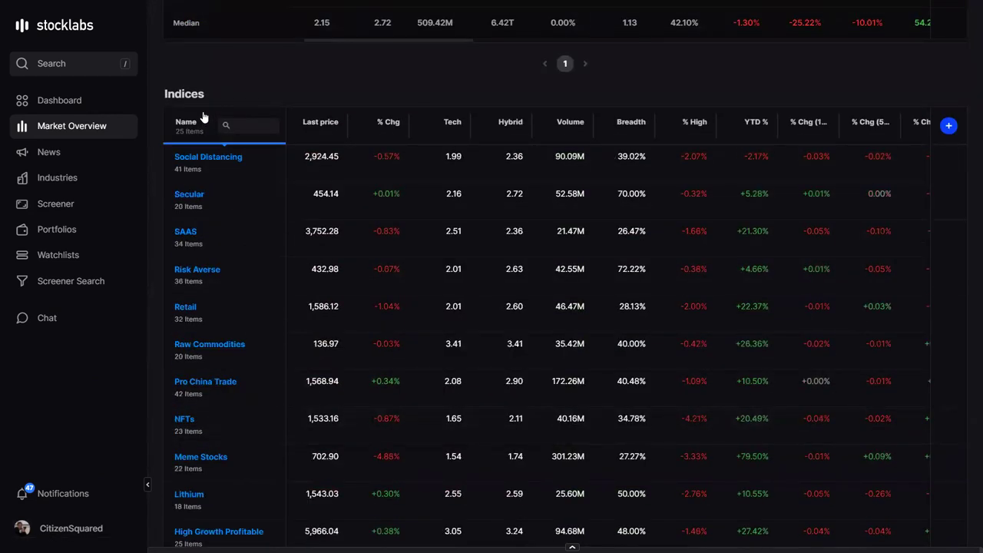
{"action": "scroll", "coordinate": [261, 219], "scroll_direction": "down", "scroll_amount": 2}
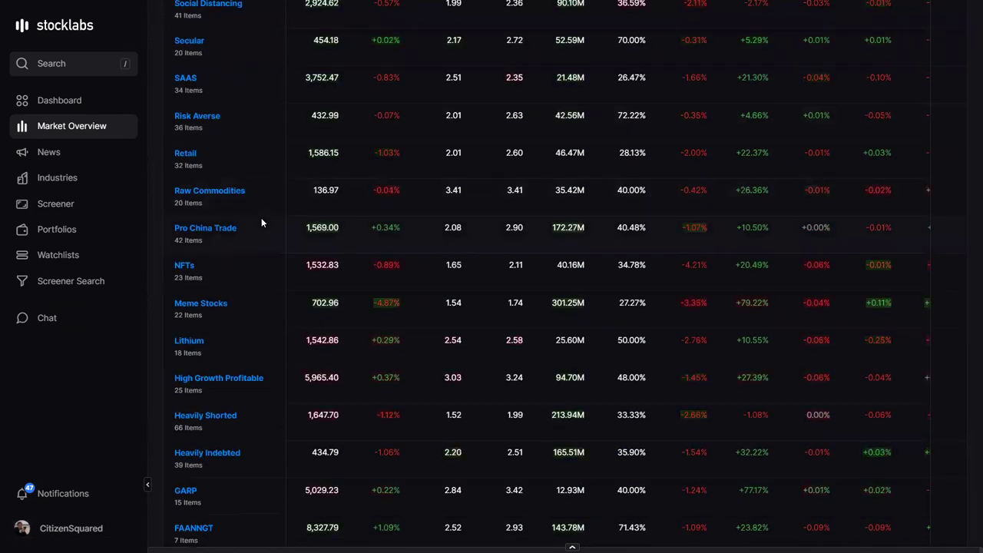
{"action": "scroll", "coordinate": [261, 222], "scroll_direction": "down", "scroll_amount": 1}
{"action": "scroll", "coordinate": [261, 222], "scroll_direction": "up", "scroll_amount": 3}
{"action": "scroll", "coordinate": [261, 223], "scroll_direction": "down", "scroll_amount": 2}
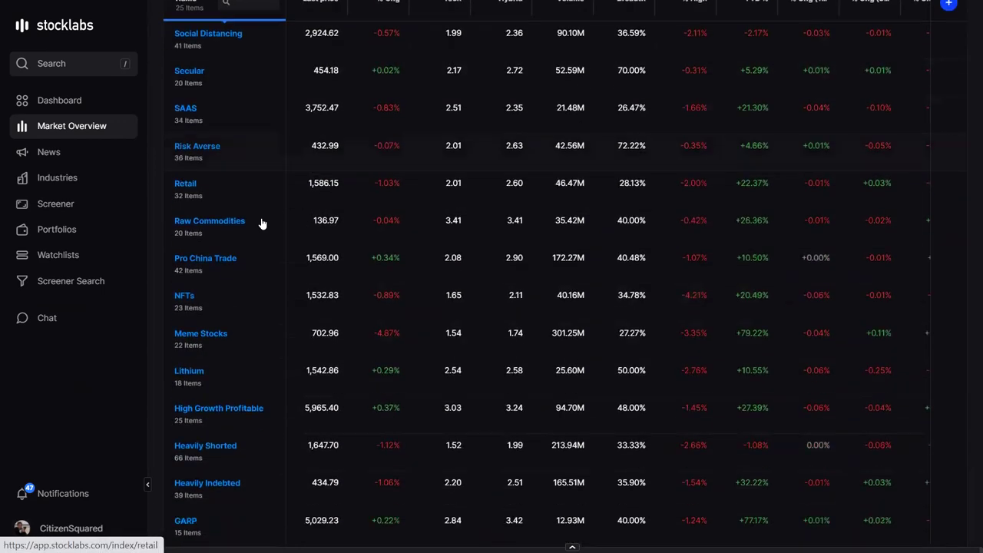
{"action": "scroll", "coordinate": [261, 223], "scroll_direction": "down", "scroll_amount": 1}
{"action": "scroll", "coordinate": [261, 222], "scroll_direction": "down", "scroll_amount": 3}
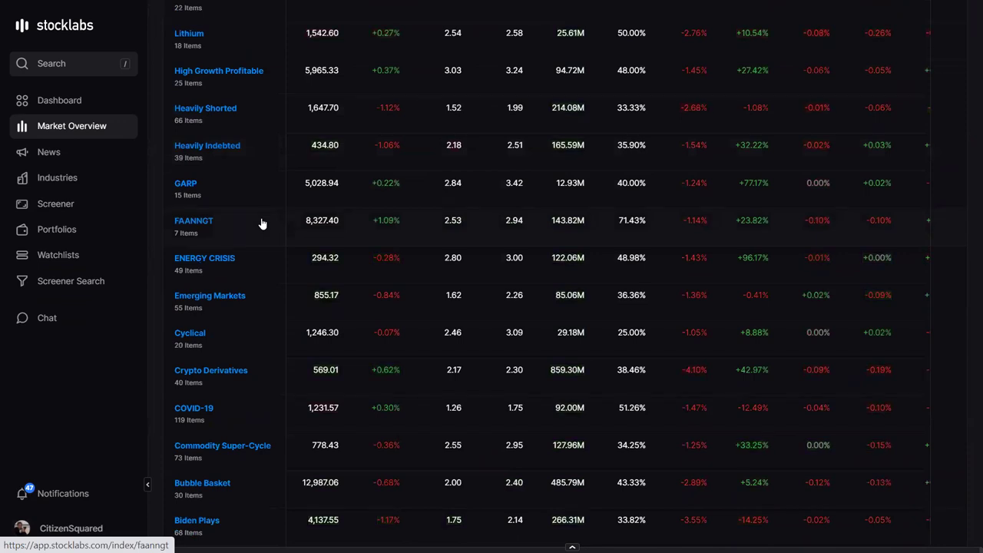
{"action": "scroll", "coordinate": [261, 224], "scroll_direction": "up", "scroll_amount": 6}
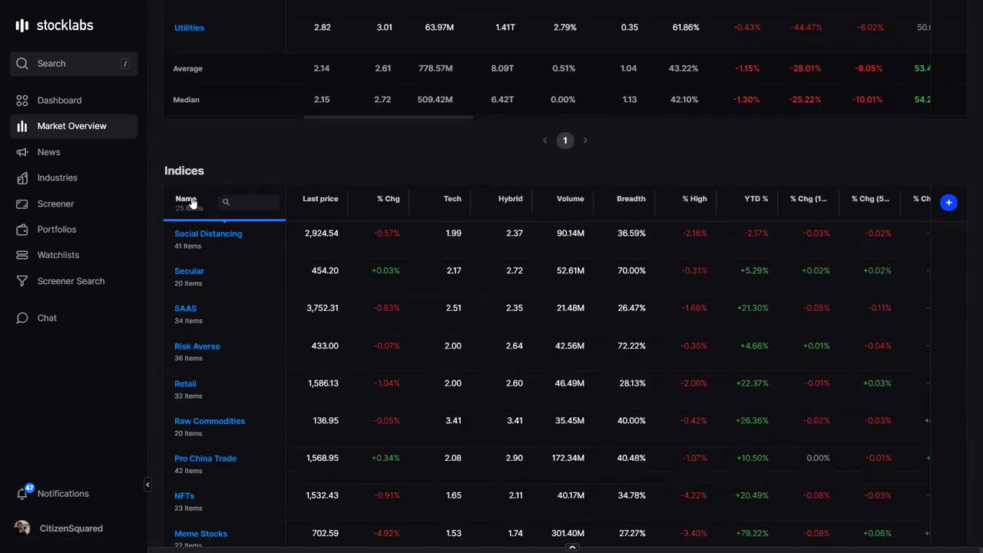
Sort the Indices table by name in ascending order.
{"action": "left_click", "coordinate": [192, 201]}
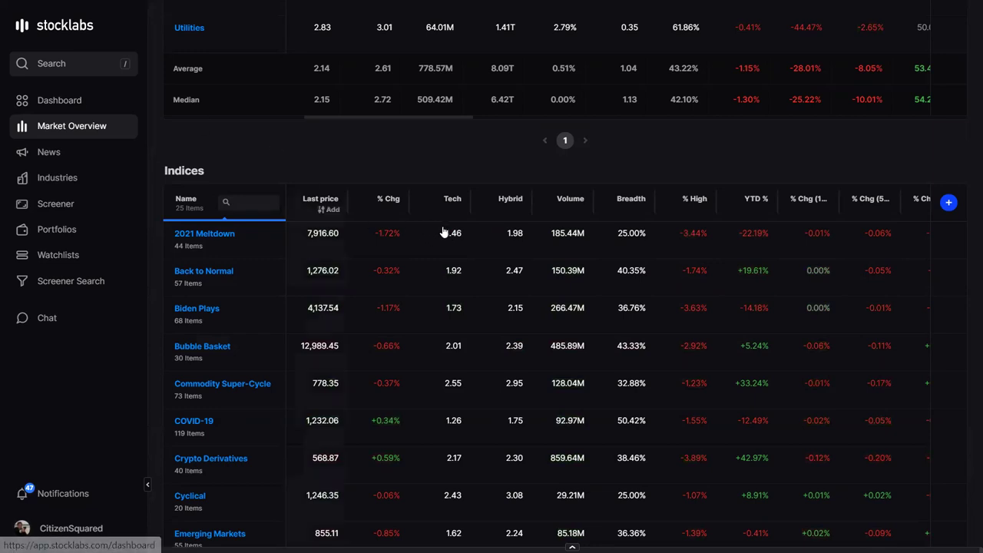
{"action": "scroll", "coordinate": [484, 252], "scroll_direction": "down", "scroll_amount": 2}
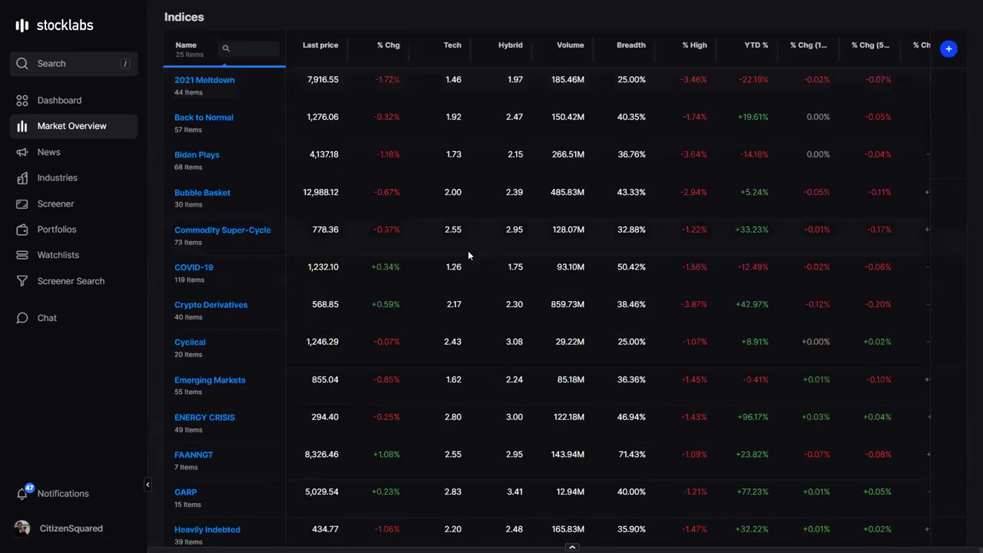
{"action": "scroll", "coordinate": [400, 241], "scroll_direction": "up", "scroll_amount": 3}
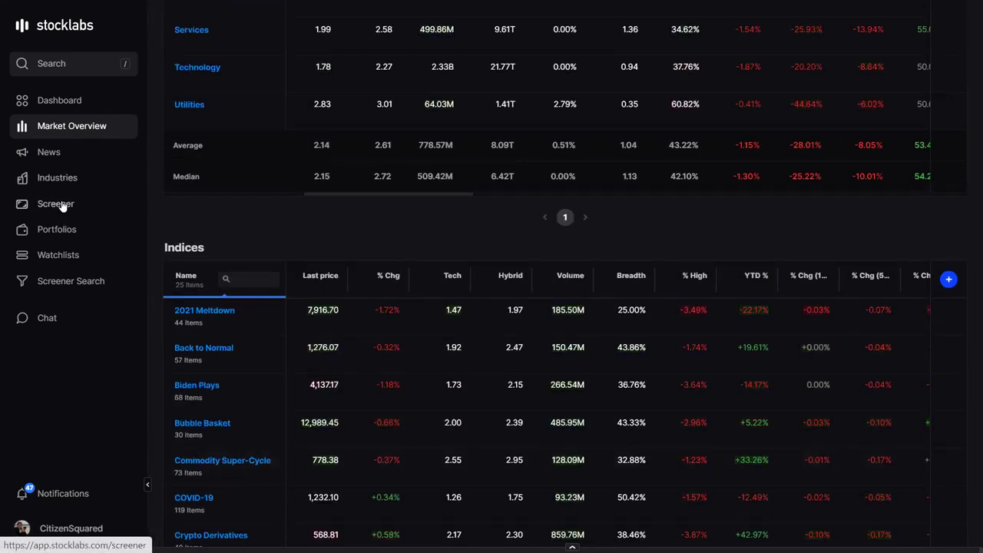
Open the News page and skim the latest headlines in the feed.
{"action": "left_click", "coordinate": [50, 154]}
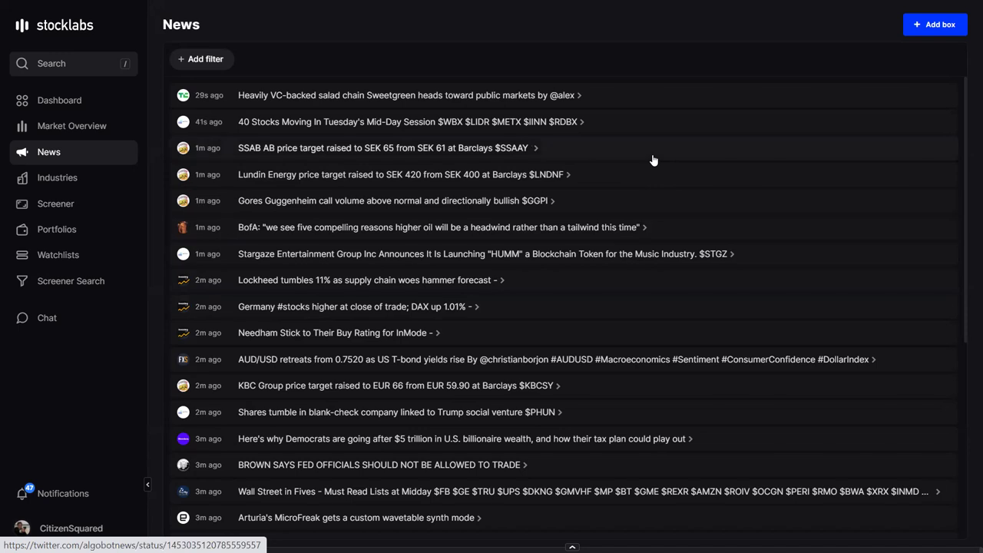
{"action": "scroll", "coordinate": [496, 259], "scroll_direction": "down", "scroll_amount": 2}
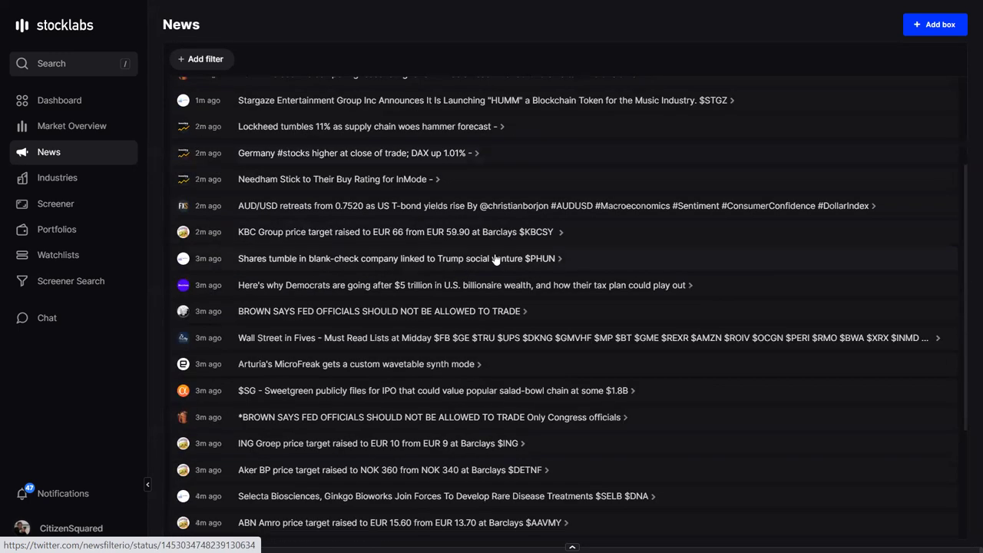
{"action": "scroll", "coordinate": [358, 292], "scroll_direction": "down", "scroll_amount": 3}
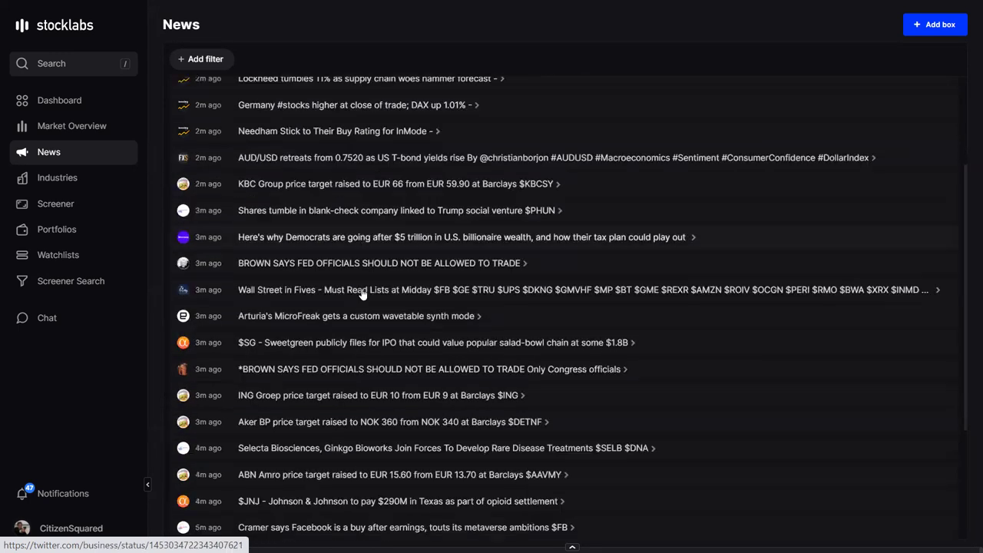
{"action": "scroll", "coordinate": [363, 293], "scroll_direction": "up", "scroll_amount": 5}
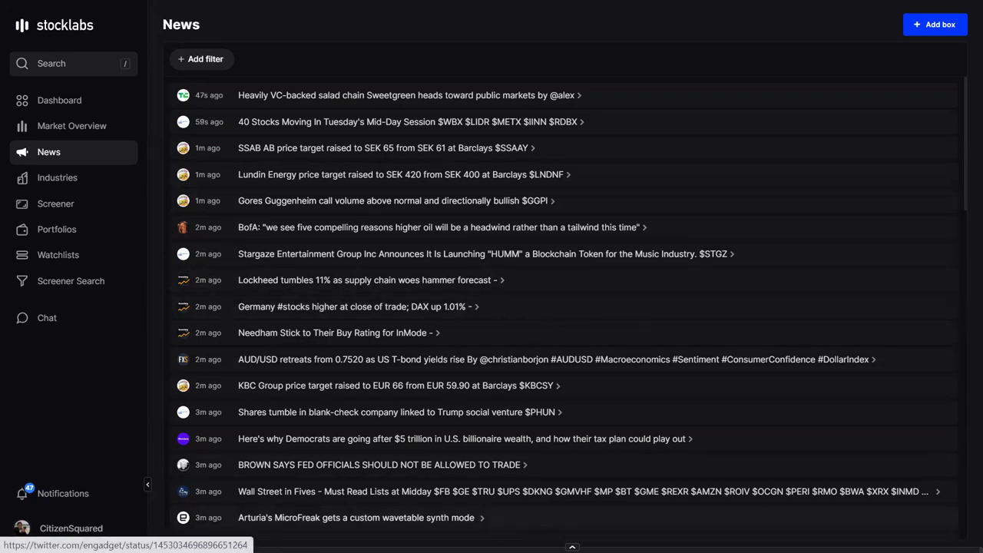
Expand the news feed drawer, view it over the Market Overview page, and collapse it again.
{"action": "mouse_move", "coordinate": [285, 474]}
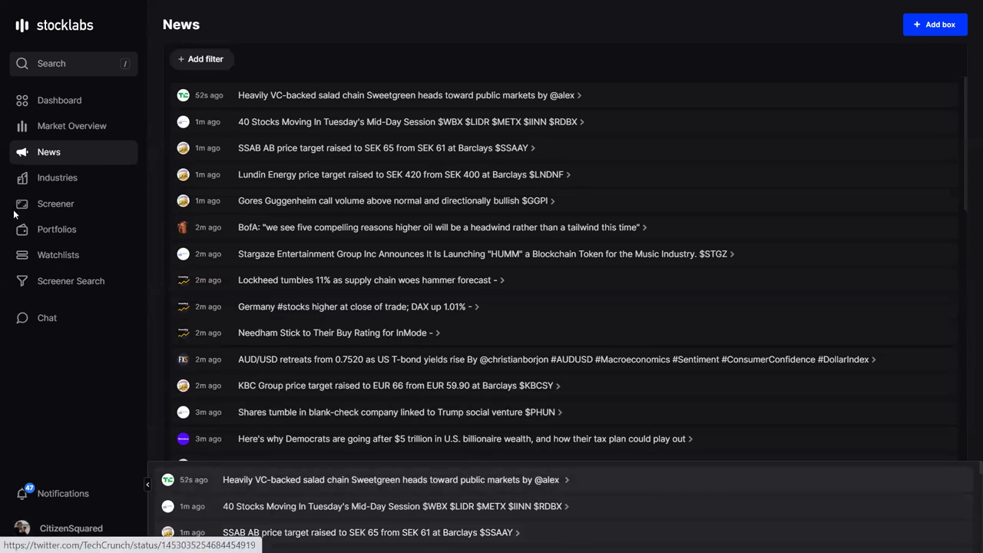
{"action": "left_click", "coordinate": [49, 127]}
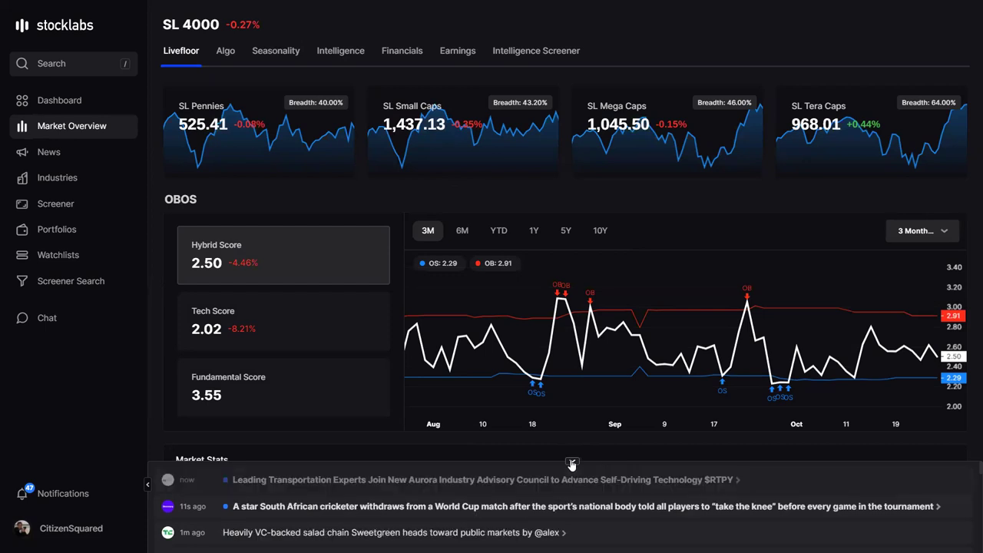
{"action": "left_click", "coordinate": [572, 463]}
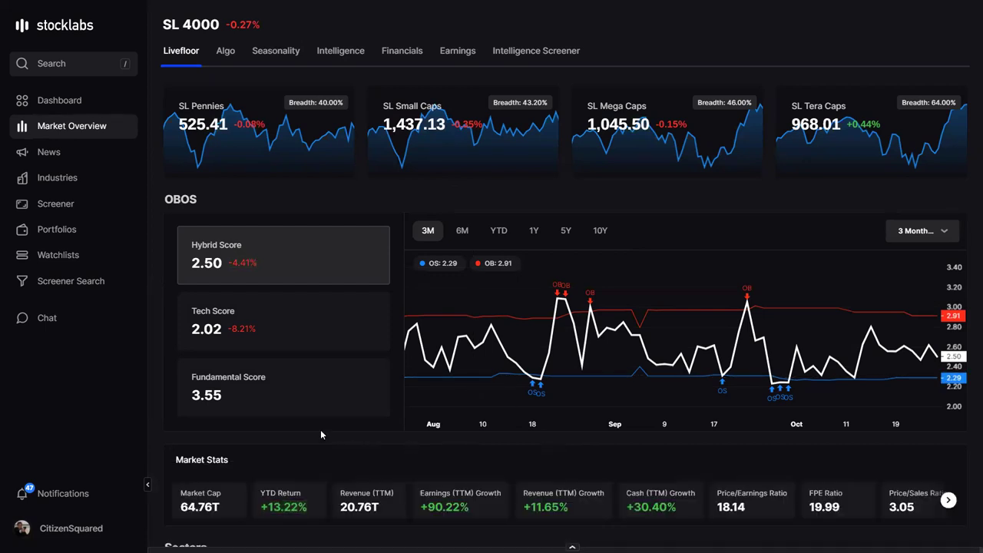
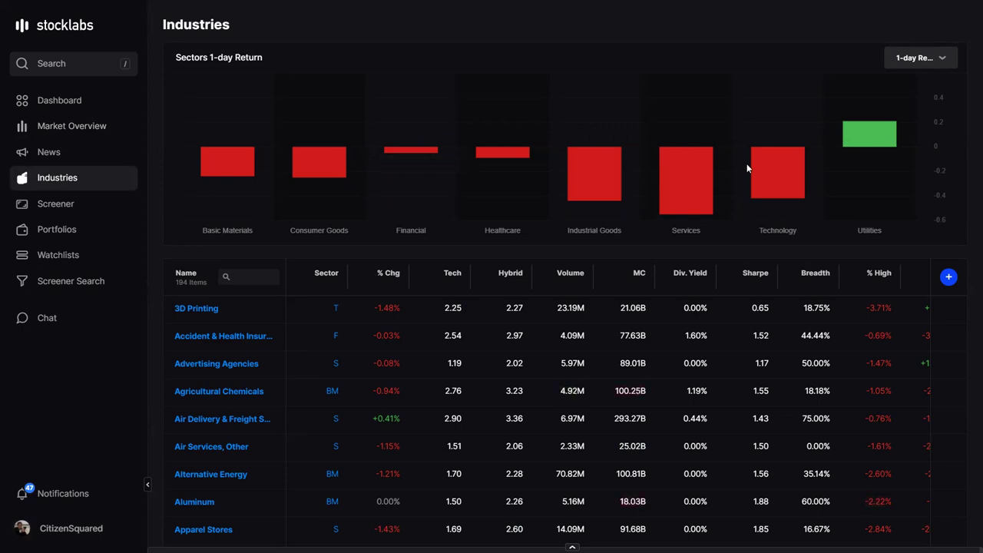
Set the sector chart on the Industries page to 3-month Return and inspect the percent change of individual sector bars.
{"action": "left_click", "coordinate": [942, 61]}
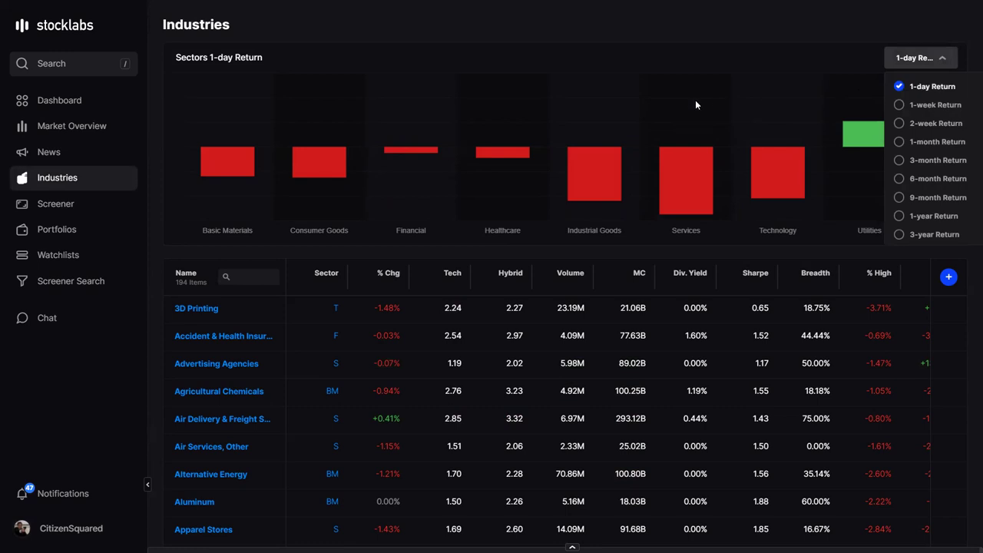
{"action": "left_click", "coordinate": [553, 49]}
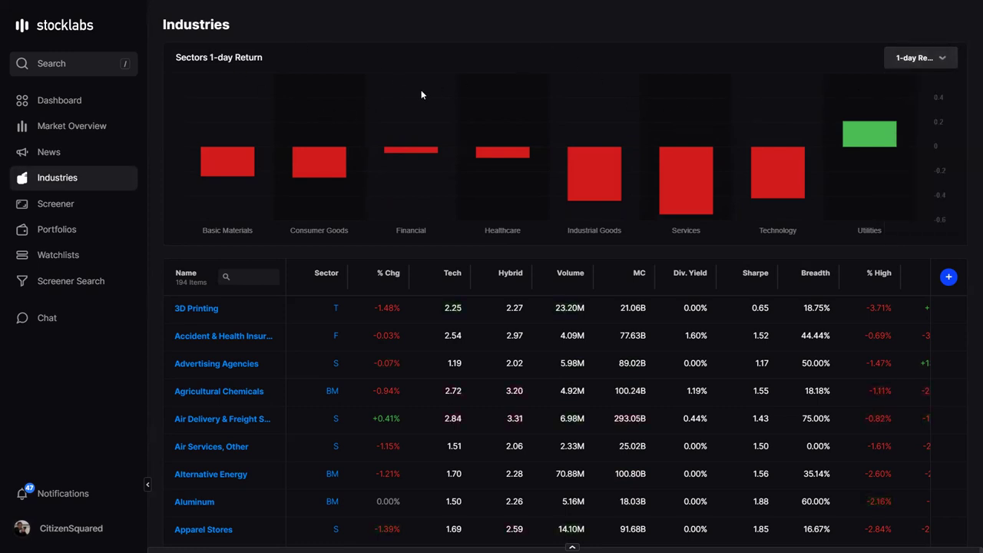
{"action": "left_click", "coordinate": [913, 60]}
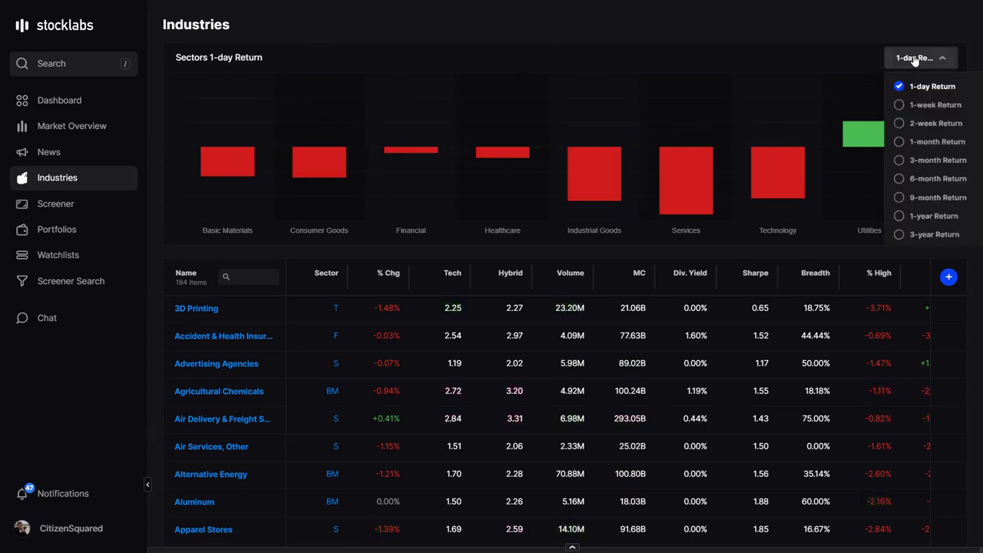
{"action": "left_click", "coordinate": [928, 158]}
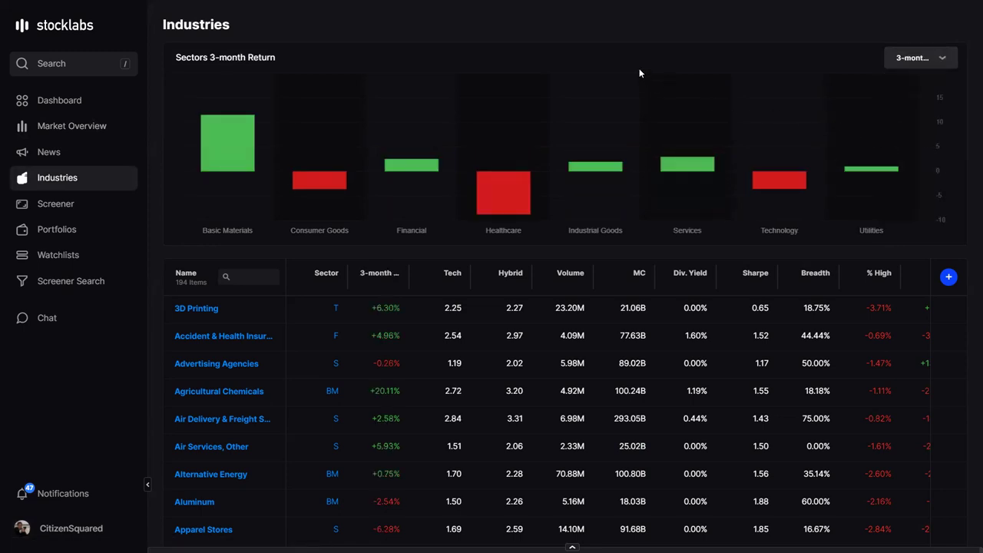
{"action": "mouse_move", "coordinate": [232, 141]}
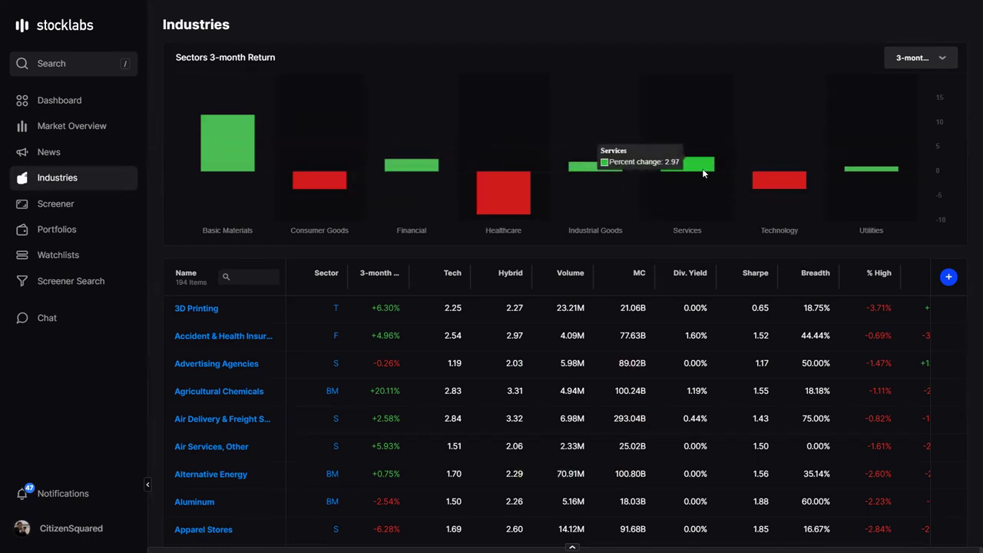
{"action": "mouse_move", "coordinate": [495, 199]}
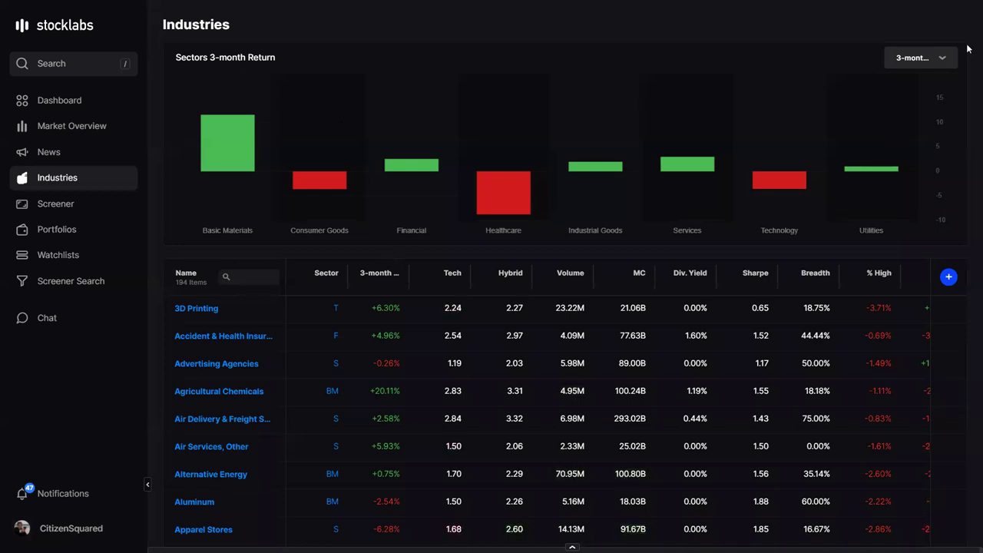
Set the return period of the Industries sector chart to YTD Return.
{"action": "left_click", "coordinate": [924, 59]}
{"action": "scroll", "coordinate": [914, 169], "scroll_direction": "down", "scroll_amount": 2}
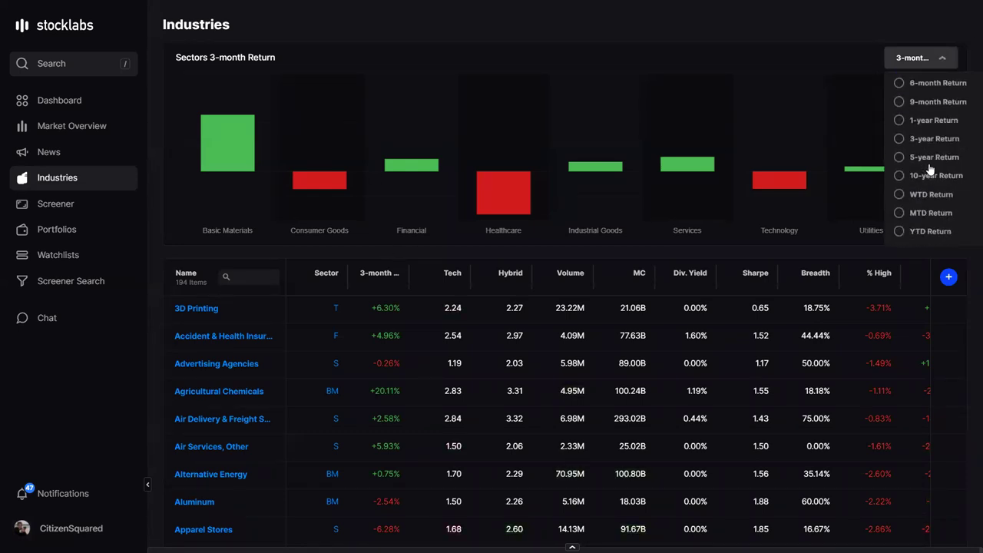
{"action": "left_click", "coordinate": [929, 230]}
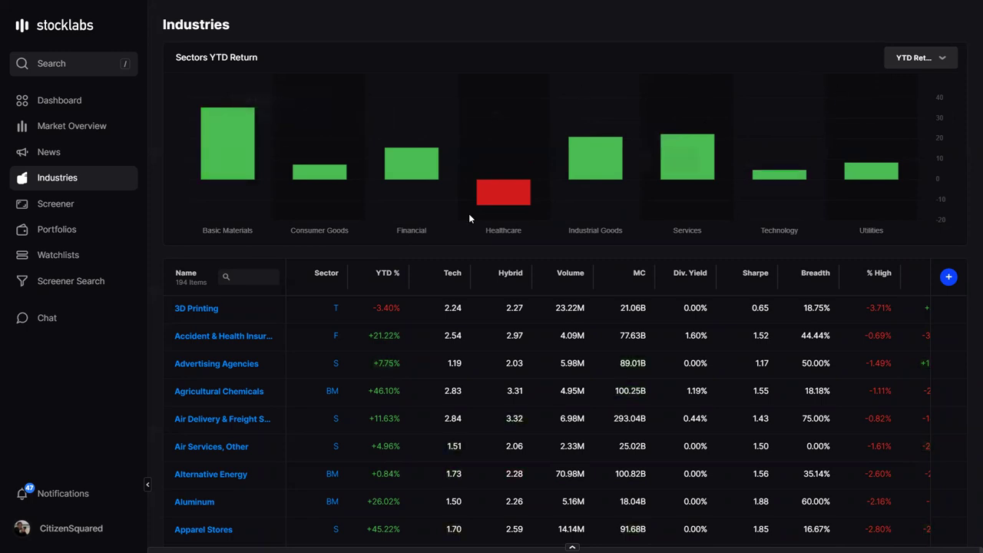
Examine the industries table below the sector chart, including its further columns such as VD, VSA (5m) and the intelligence hybrid score.
{"action": "scroll", "coordinate": [320, 245], "scroll_direction": "down", "scroll_amount": 2}
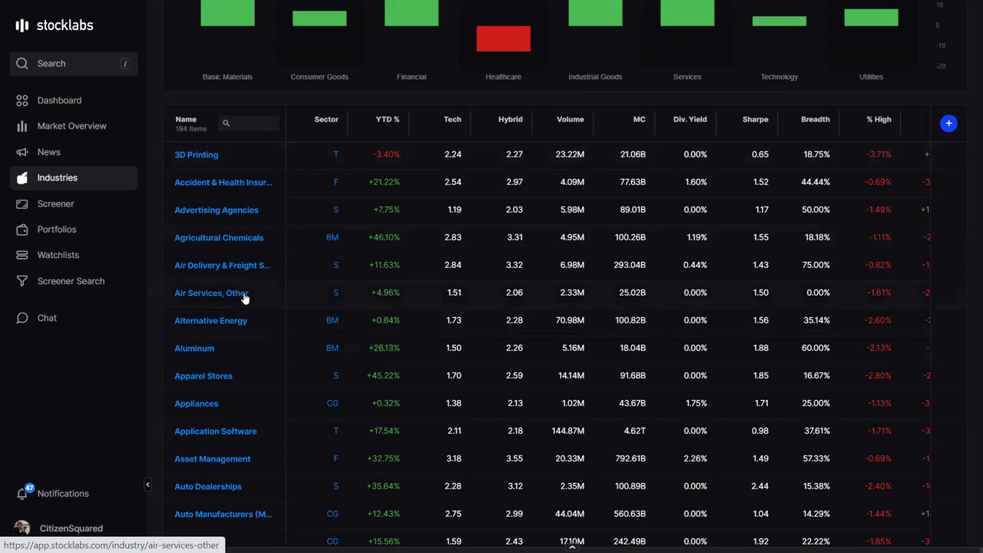
{"action": "scroll", "coordinate": [275, 255], "scroll_direction": "up", "scroll_amount": 1}
{"action": "scroll", "coordinate": [274, 256], "scroll_direction": "up", "scroll_amount": 2}
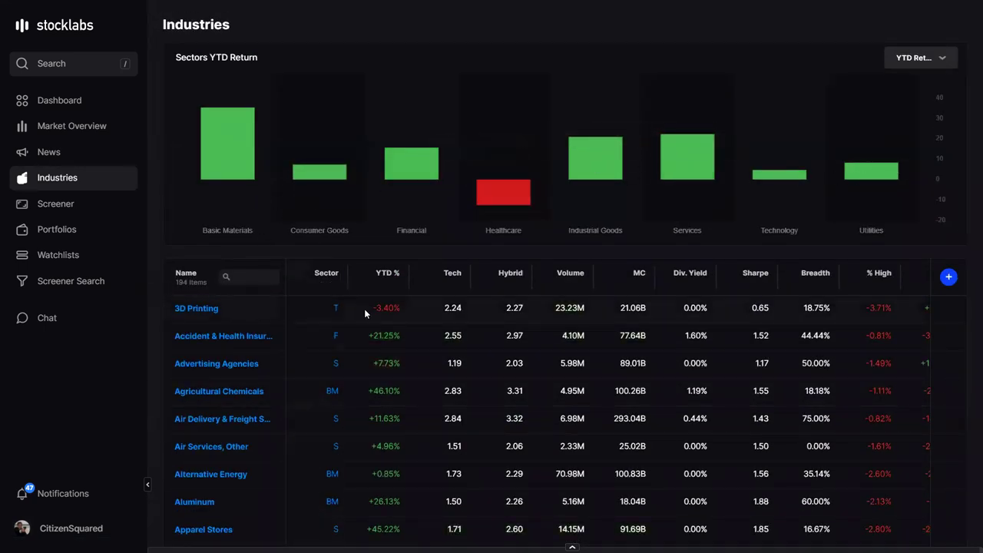
{"action": "scroll", "coordinate": [346, 269], "scroll_direction": "down", "scroll_amount": 2}
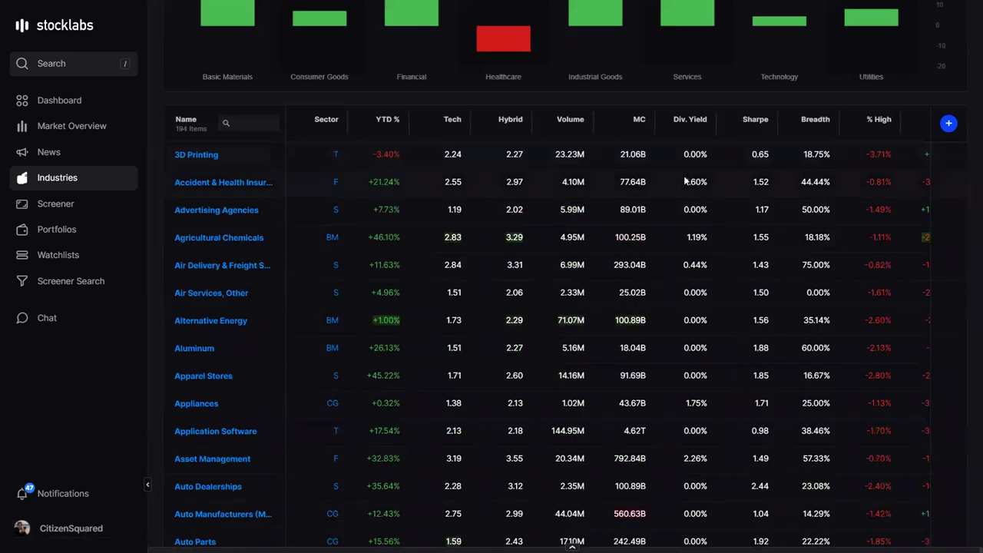
{"action": "scroll", "coordinate": [808, 161], "scroll_direction": "right", "scroll_amount": 2}
{"action": "scroll", "coordinate": [850, 143], "scroll_direction": "right", "scroll_amount": 3}
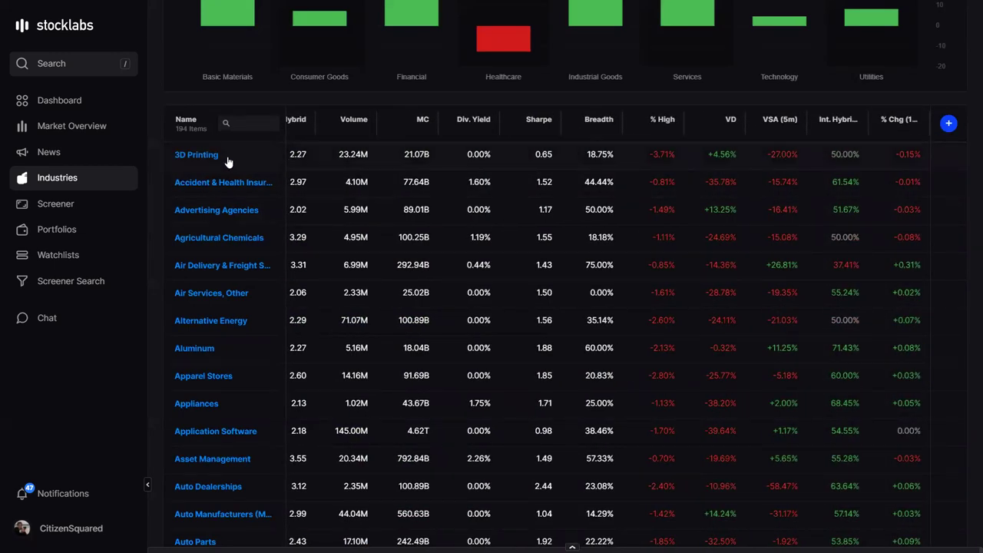
{"action": "scroll", "coordinate": [449, 199], "scroll_direction": "left", "scroll_amount": 2}
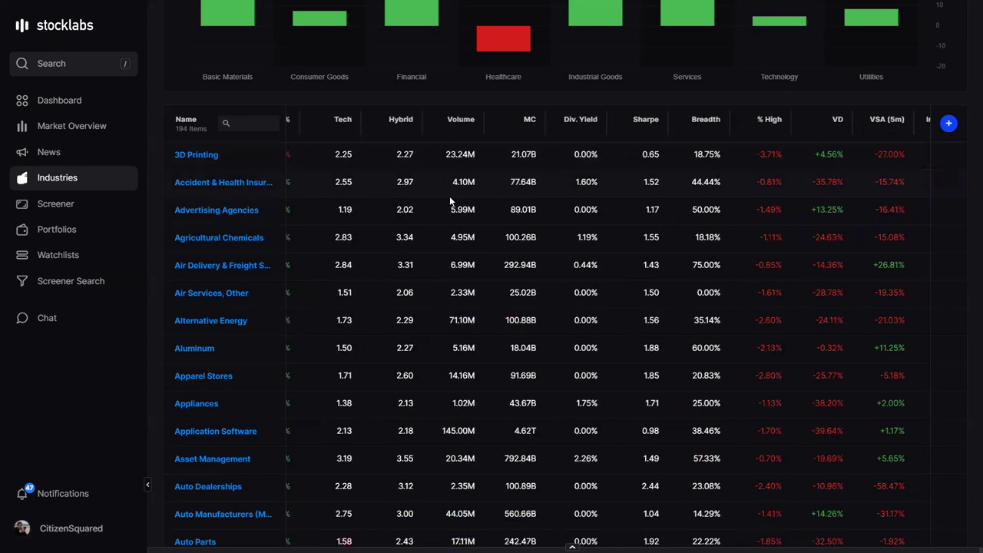
Look through the industries table's YTD % column for the listed industries, and return to the sector YTD Return chart.
{"action": "scroll", "coordinate": [329, 182], "scroll_direction": "left", "scroll_amount": 1}
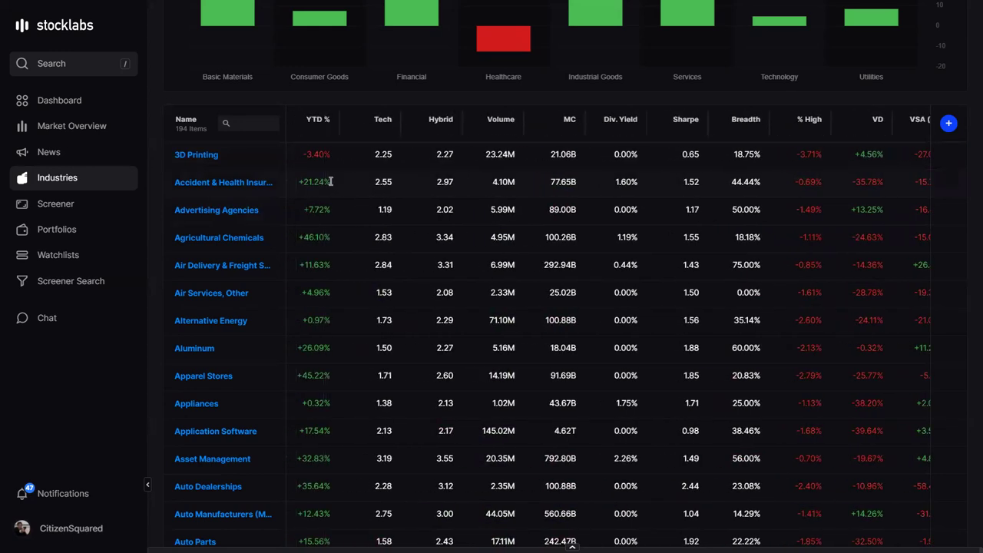
{"action": "scroll", "coordinate": [257, 259], "scroll_direction": "down", "scroll_amount": 3}
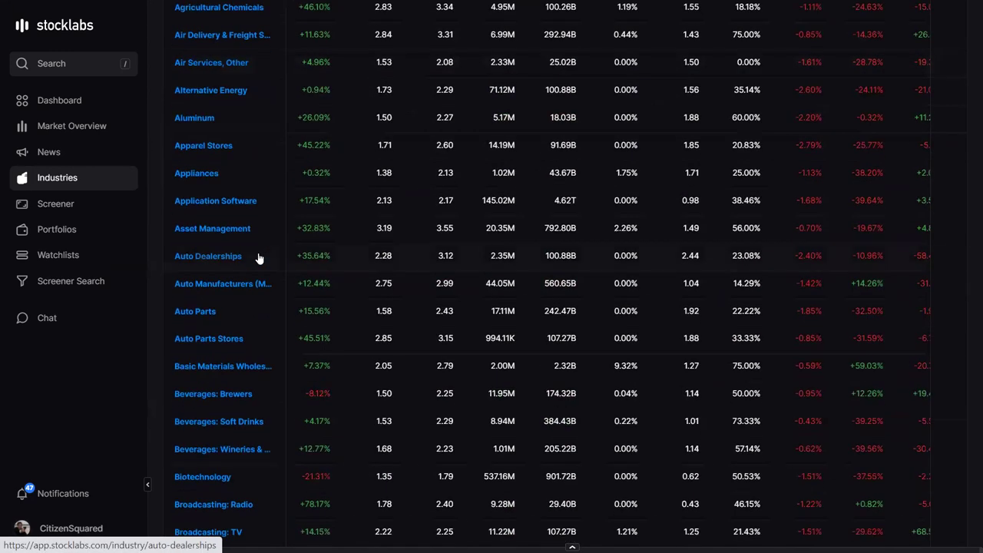
{"action": "scroll", "coordinate": [259, 258], "scroll_direction": "down", "scroll_amount": 2}
{"action": "scroll", "coordinate": [258, 259], "scroll_direction": "up", "scroll_amount": 5}
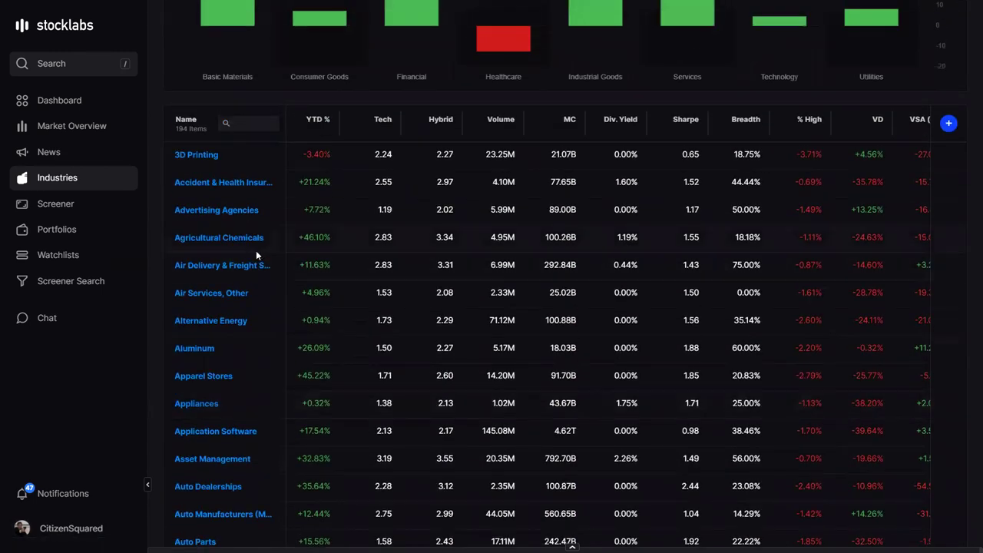
{"action": "scroll", "coordinate": [256, 250], "scroll_direction": "up", "scroll_amount": 2}
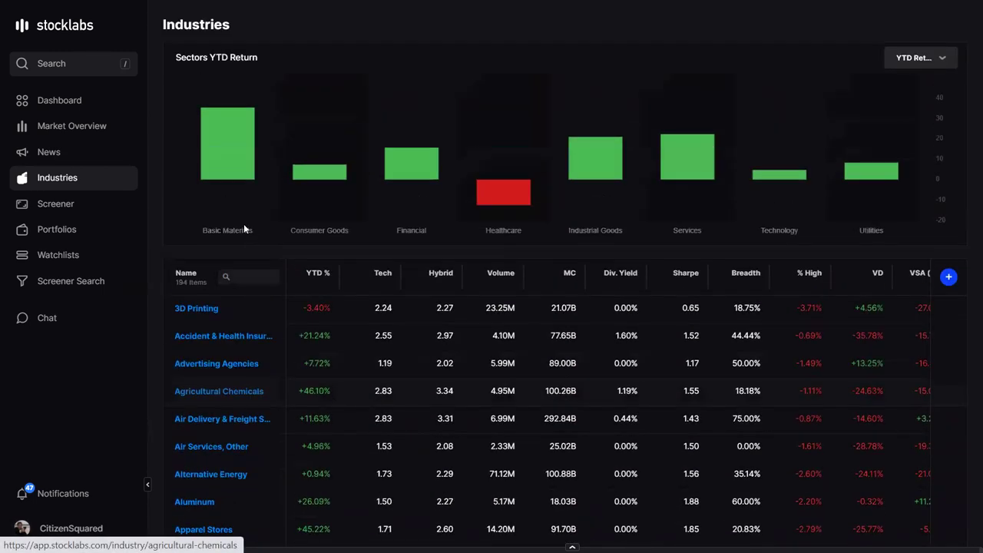
Open the Screener and apply the quick screen Top Rated, Very High Vol Delta.
{"action": "left_click", "coordinate": [66, 204]}
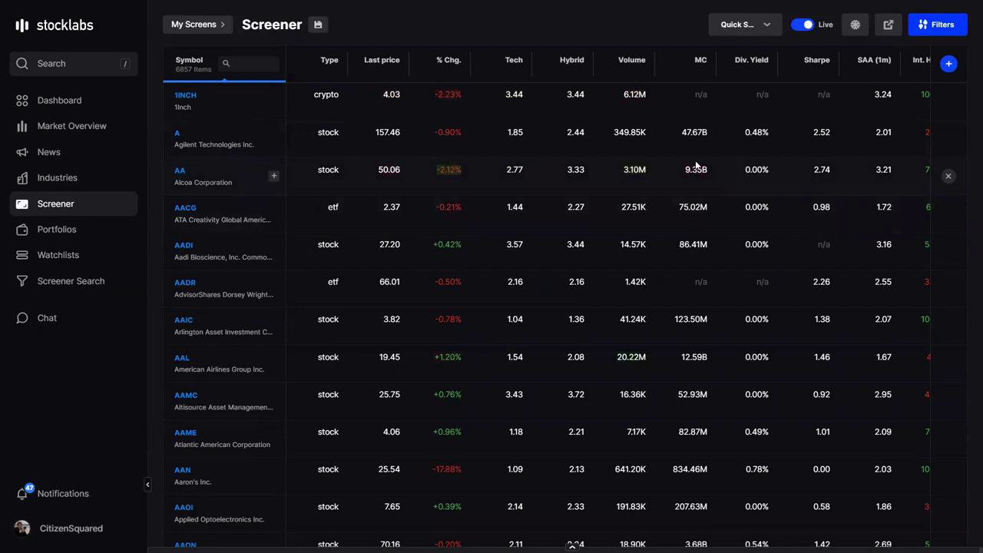
{"action": "left_click", "coordinate": [765, 28]}
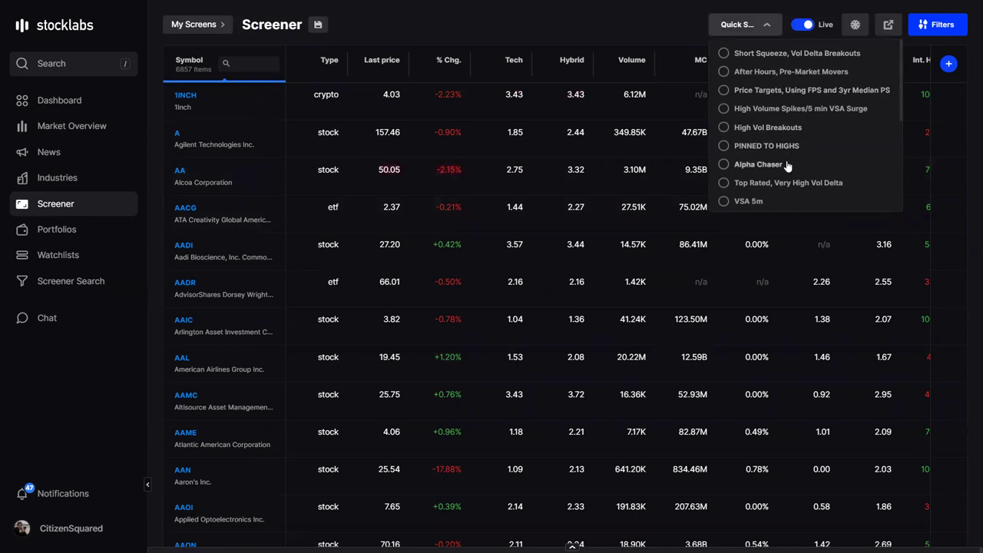
{"action": "left_click", "coordinate": [751, 184]}
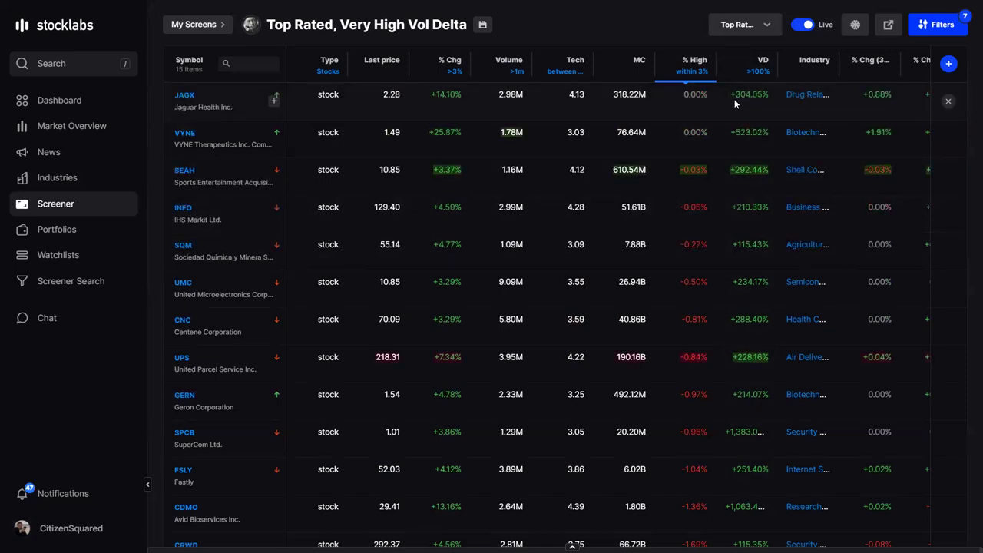
Inspect the VD value of the first result, and switch the screener's live updating off and back on.
{"action": "left_click_drag", "start_coordinate": [735, 94], "coordinate": [768, 94]}
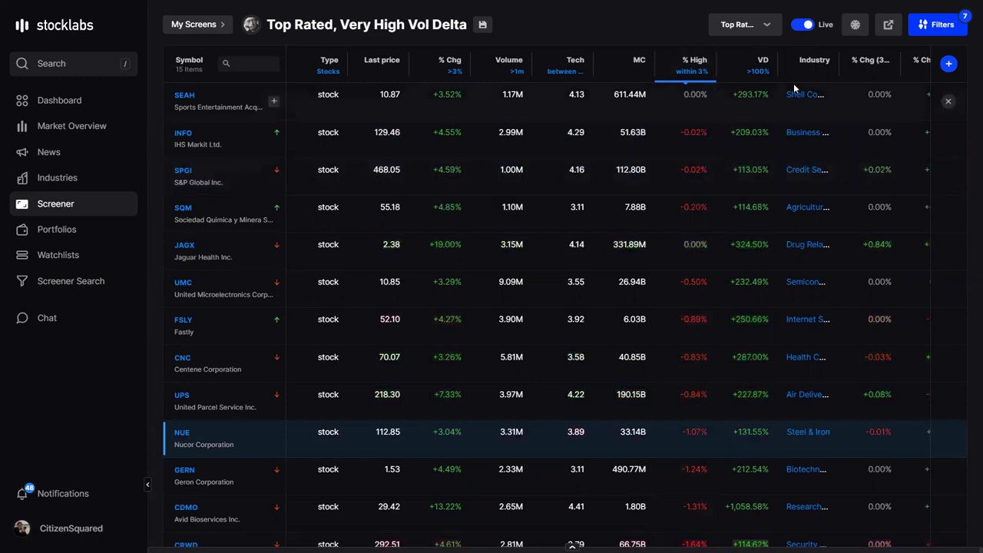
{"action": "left_click", "coordinate": [804, 24]}
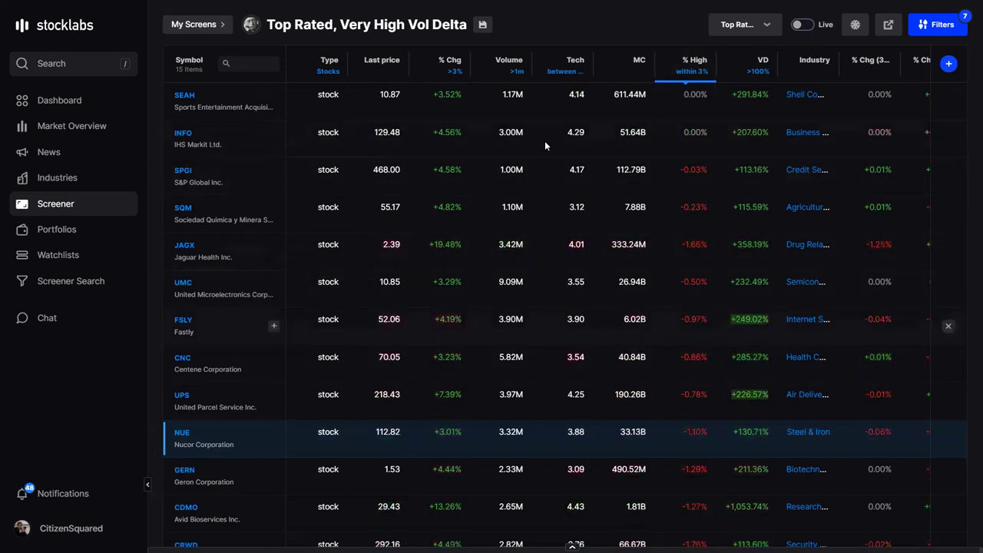
{"action": "left_click", "coordinate": [807, 27]}
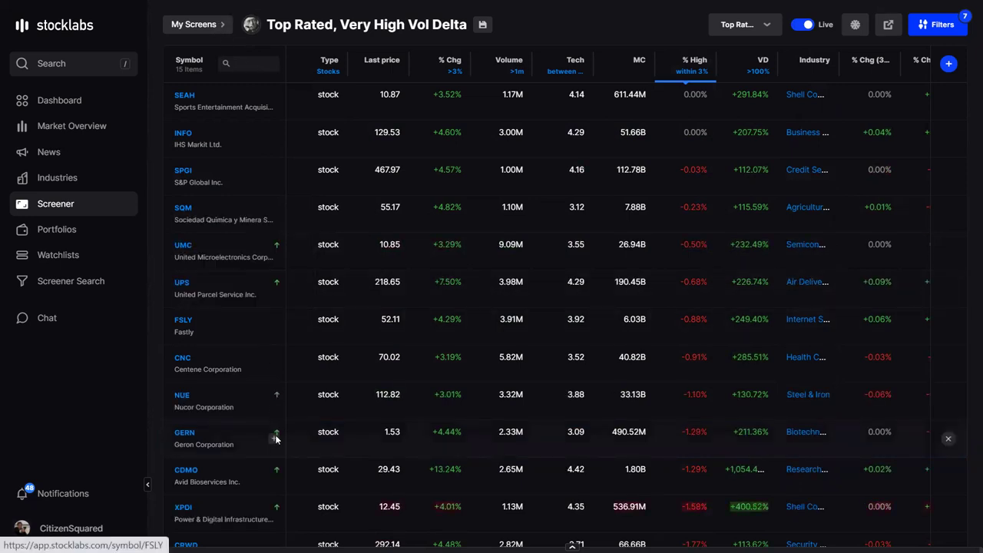
Load the saved 15min VSA screen from the user's own screens in the Screener Library.
{"action": "left_click", "coordinate": [213, 24]}
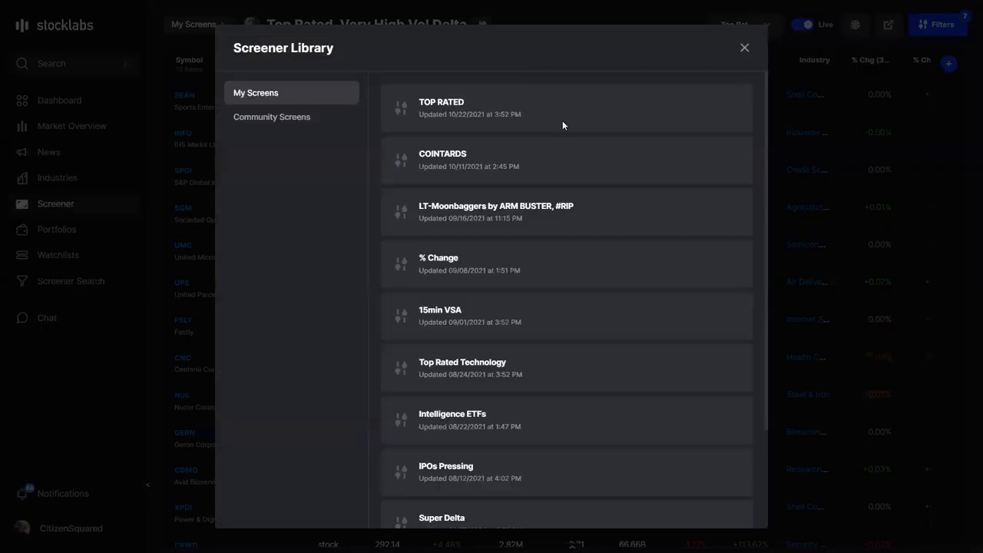
{"action": "scroll", "coordinate": [555, 192], "scroll_direction": "down", "scroll_amount": 3}
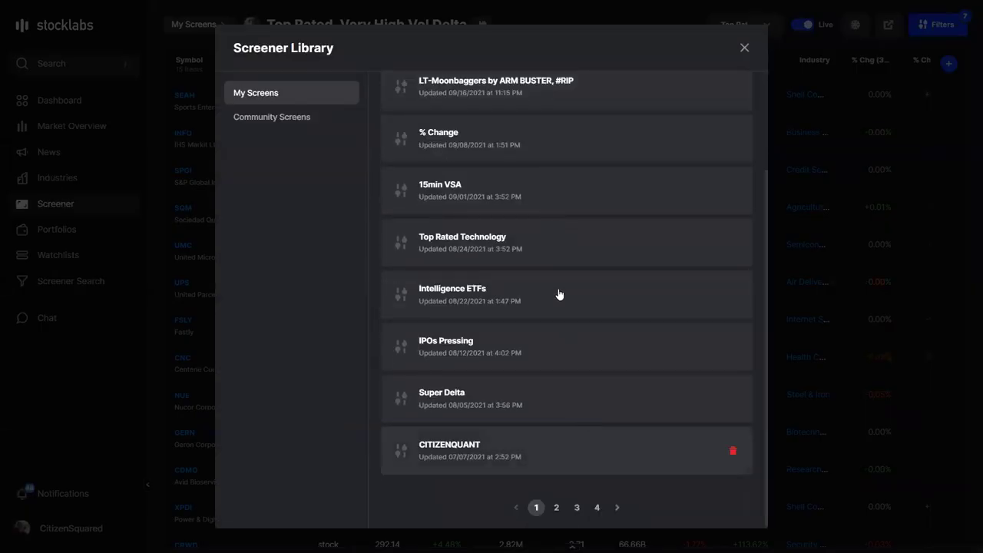
{"action": "left_click", "coordinate": [584, 189]}
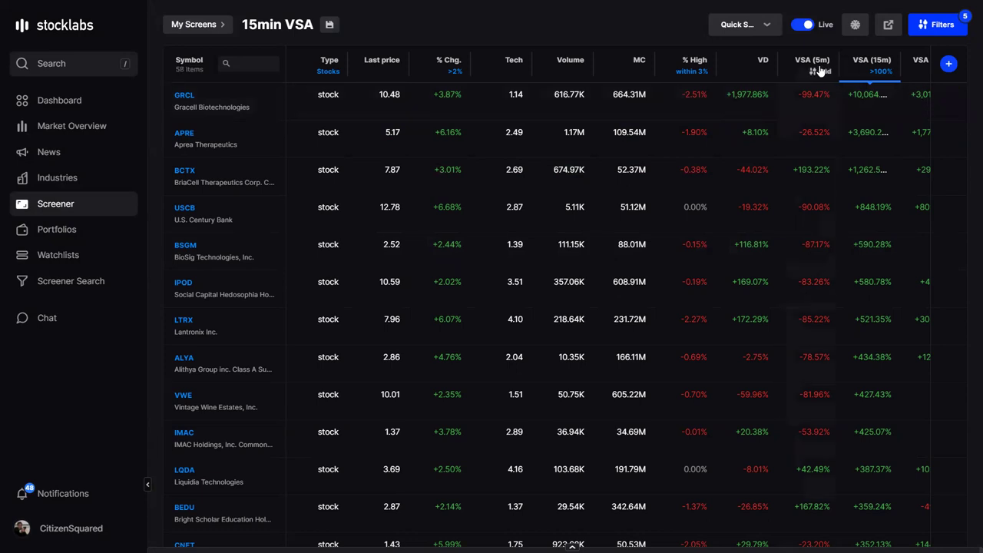
Bring the VSA columns of the 15min VSA screen into view and widen VSA (30m) to fit its full heading.
{"action": "scroll", "coordinate": [553, 188], "scroll_direction": "right", "scroll_amount": 3}
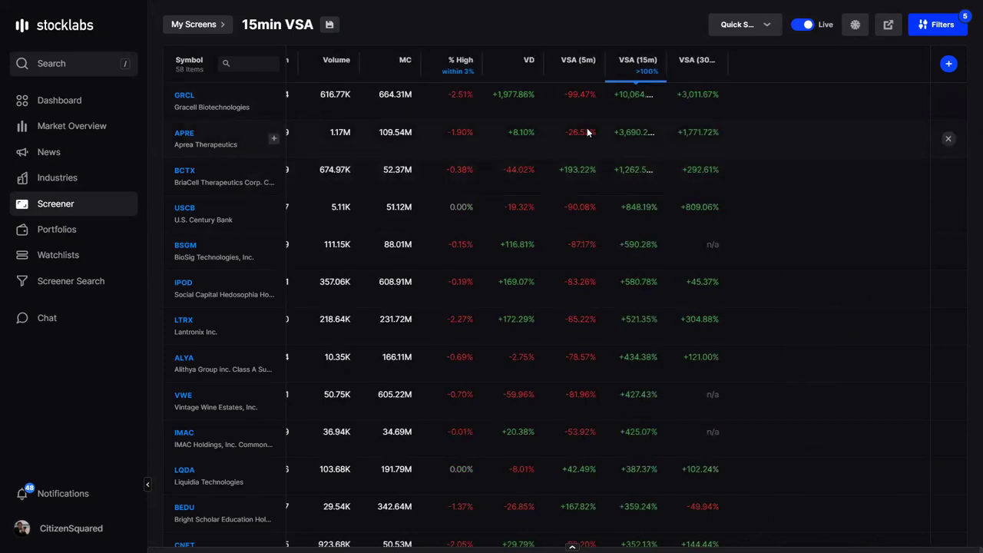
{"action": "scroll", "coordinate": [588, 131], "scroll_direction": "left", "scroll_amount": 1}
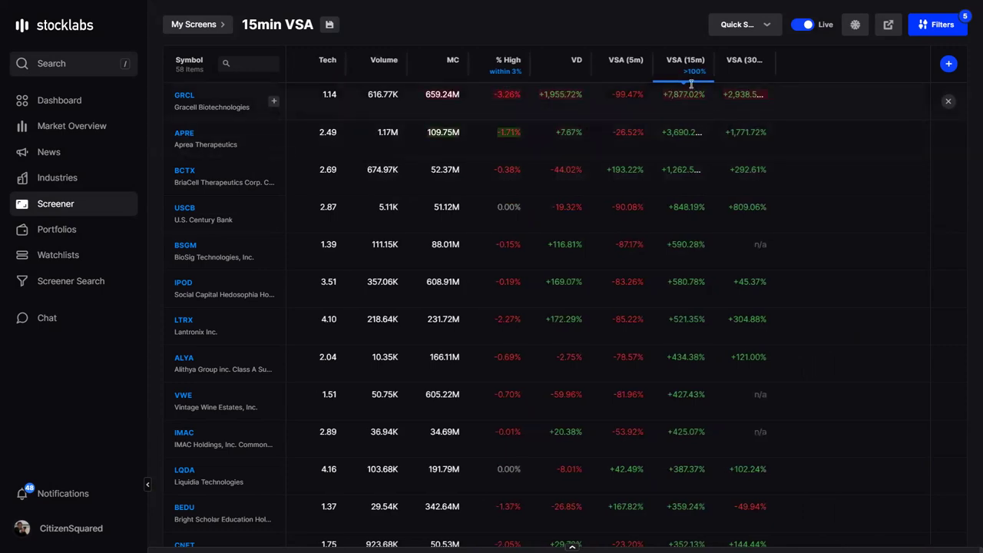
{"action": "left_click_drag", "start_coordinate": [775, 57], "coordinate": [791, 57]}
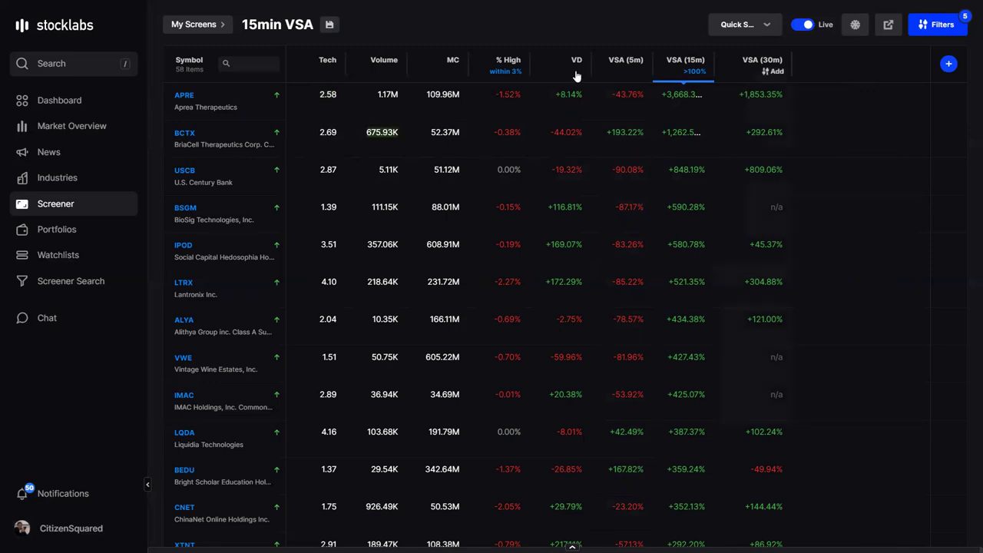
Find the surge fields with the search term "sur" and add Volume Surge Analyzer (1m) as a column to the screen.
{"action": "left_click", "coordinate": [948, 64]}
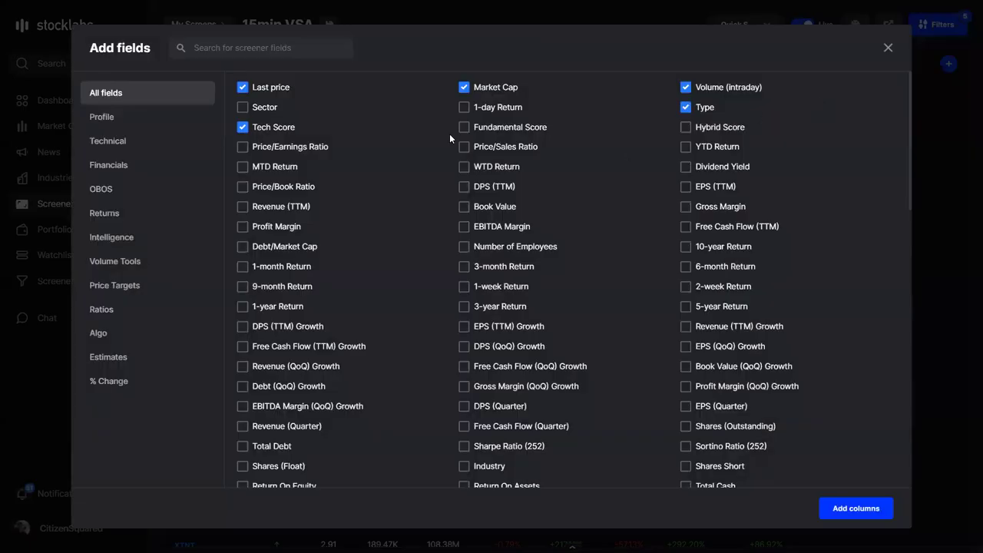
{"action": "left_click", "coordinate": [230, 48]}
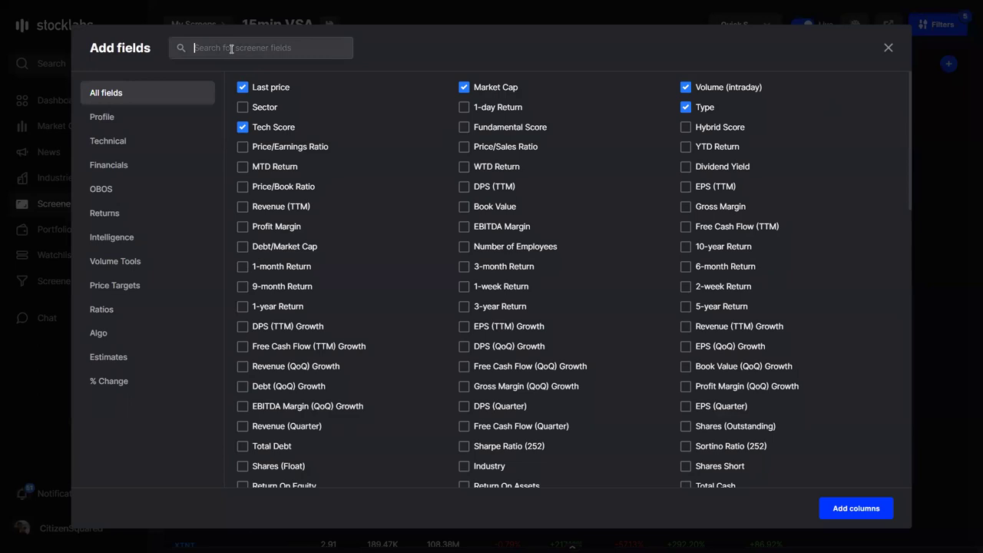
{"action": "type", "text": "sur"}
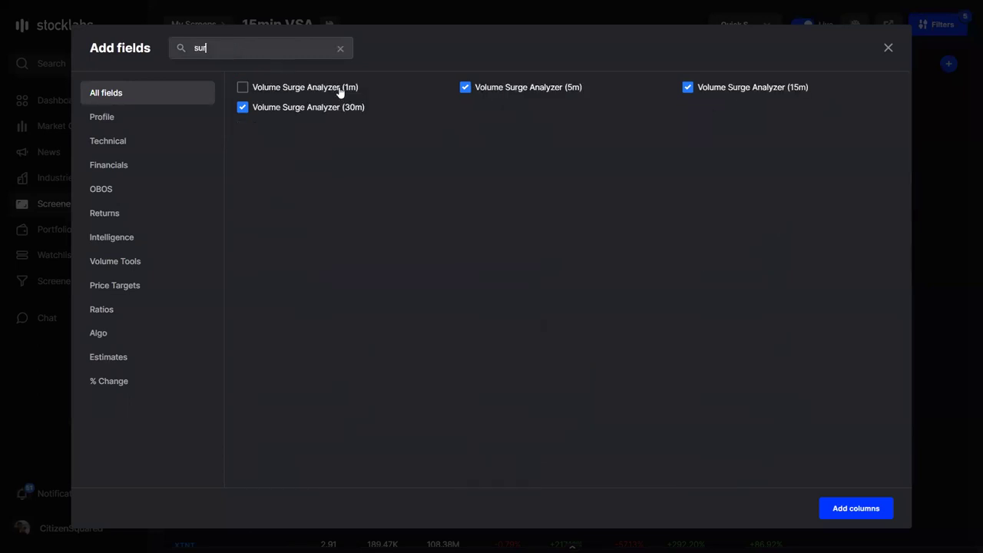
{"action": "left_click", "coordinate": [543, 154]}
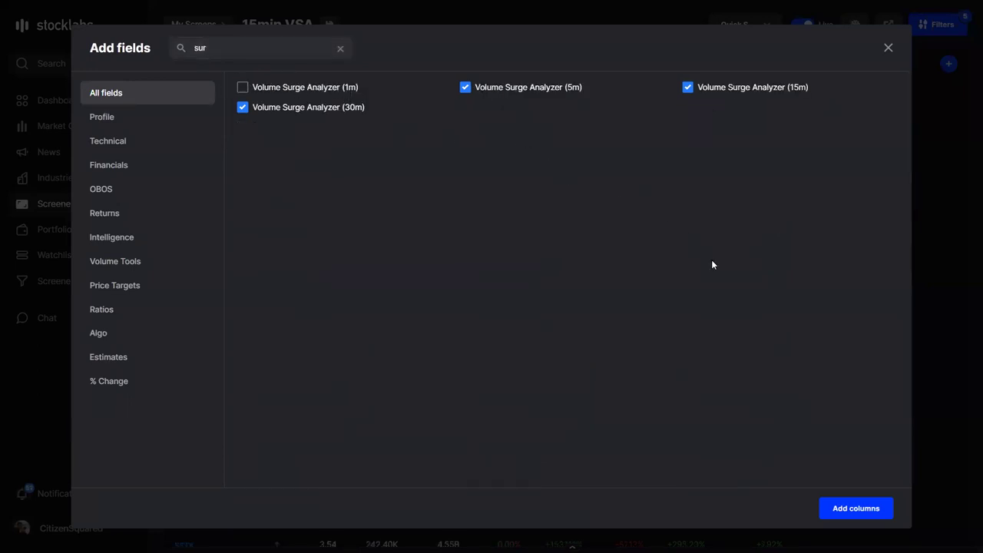
{"action": "left_click", "coordinate": [242, 89]}
{"action": "left_click", "coordinate": [848, 509]}
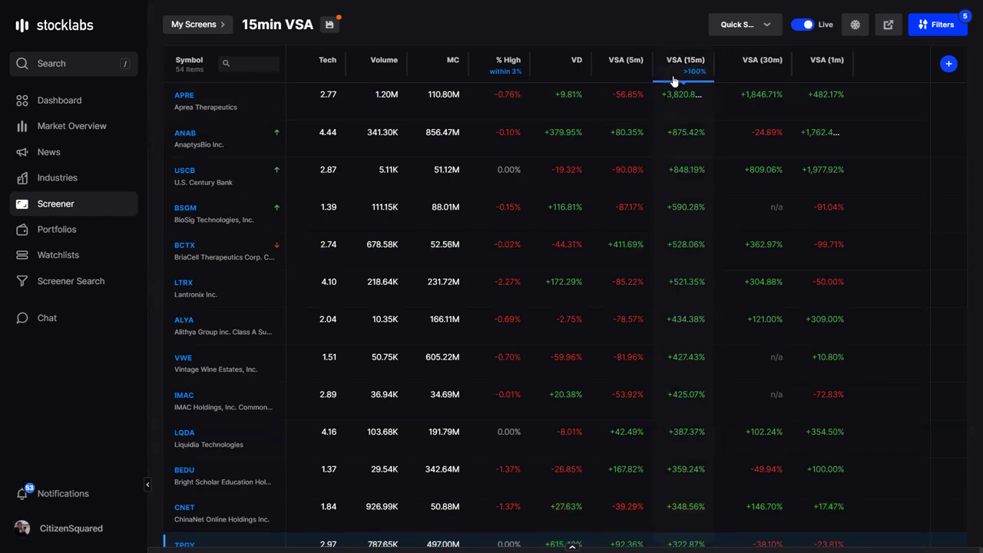
Sort the 15min VSA results by VD, and sort them by VSA (15m) again.
{"action": "scroll", "coordinate": [668, 73], "scroll_direction": "left", "scroll_amount": 2}
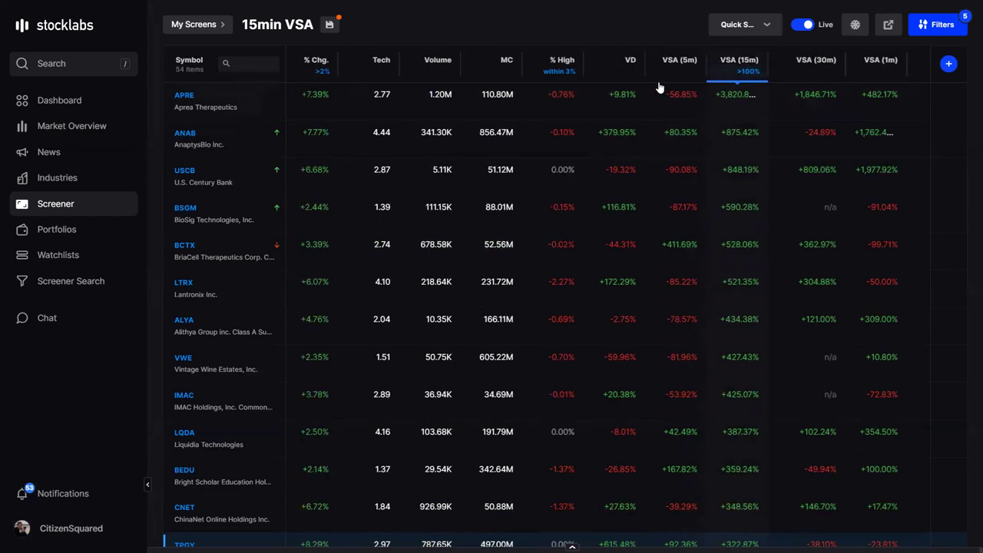
{"action": "left_click", "coordinate": [606, 61]}
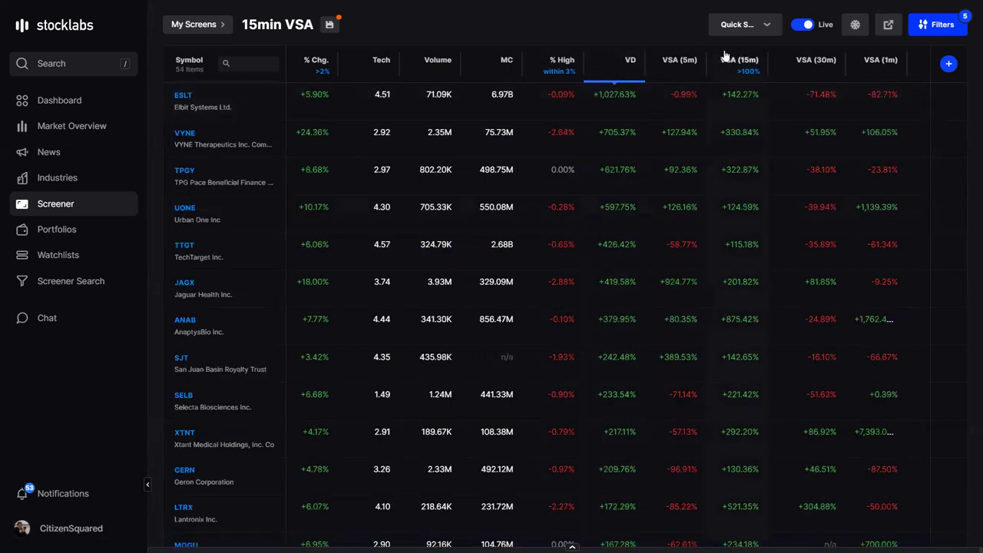
{"action": "left_click", "coordinate": [727, 79]}
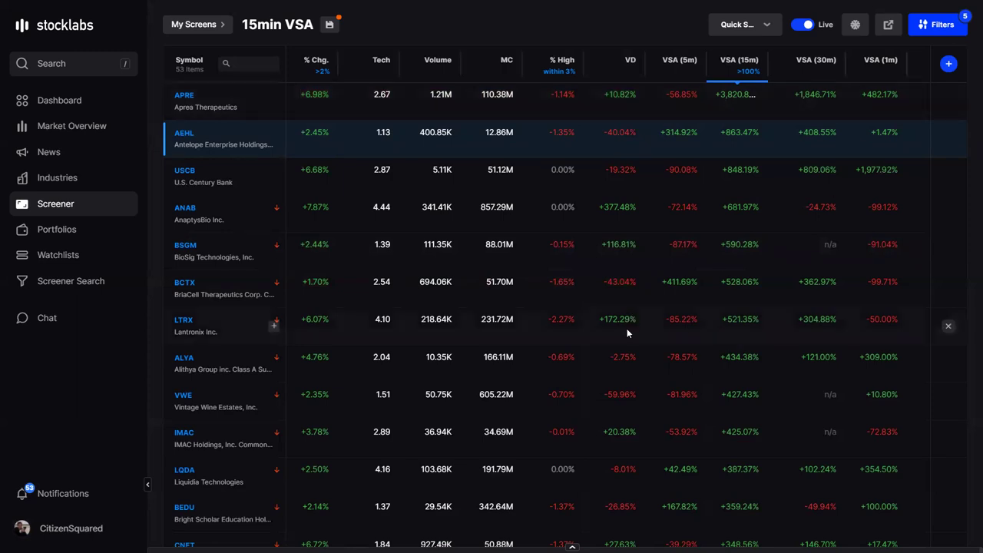
View the average, median and total rows of the 15min VSA results and go to page 4.
{"action": "scroll", "coordinate": [593, 300], "scroll_direction": "down", "scroll_amount": 5}
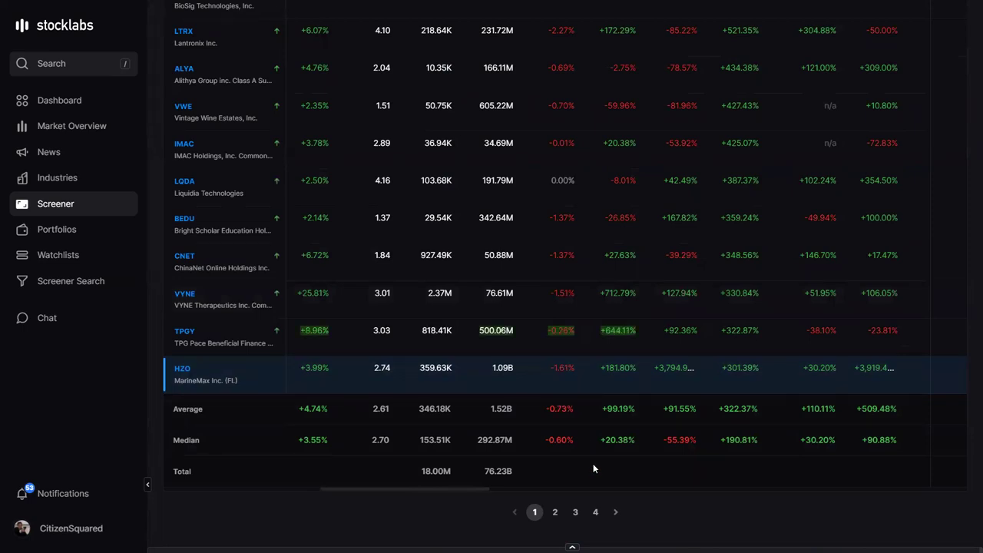
{"action": "left_click", "coordinate": [596, 513]}
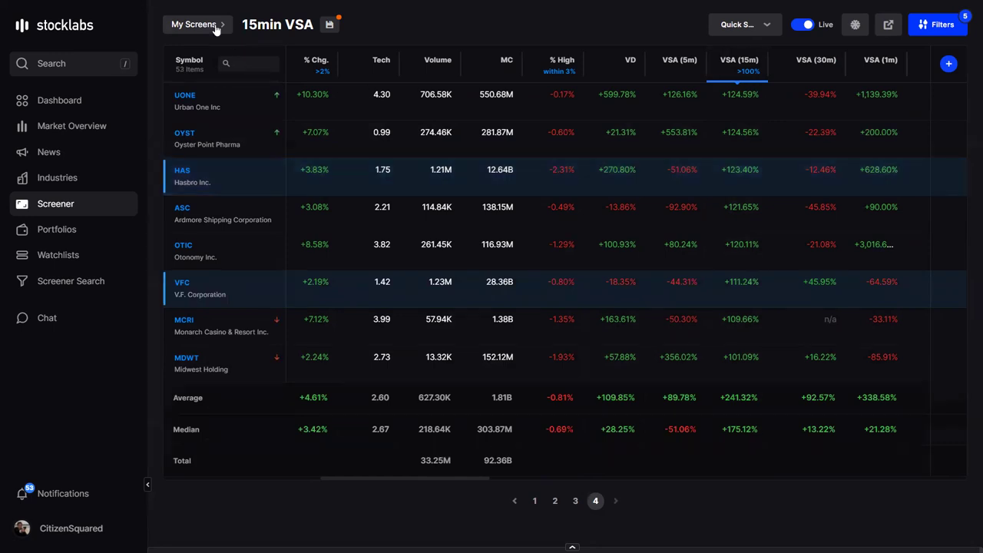
Browse the list of quick screens and apply Alpha Chaser.
{"action": "left_click", "coordinate": [764, 28]}
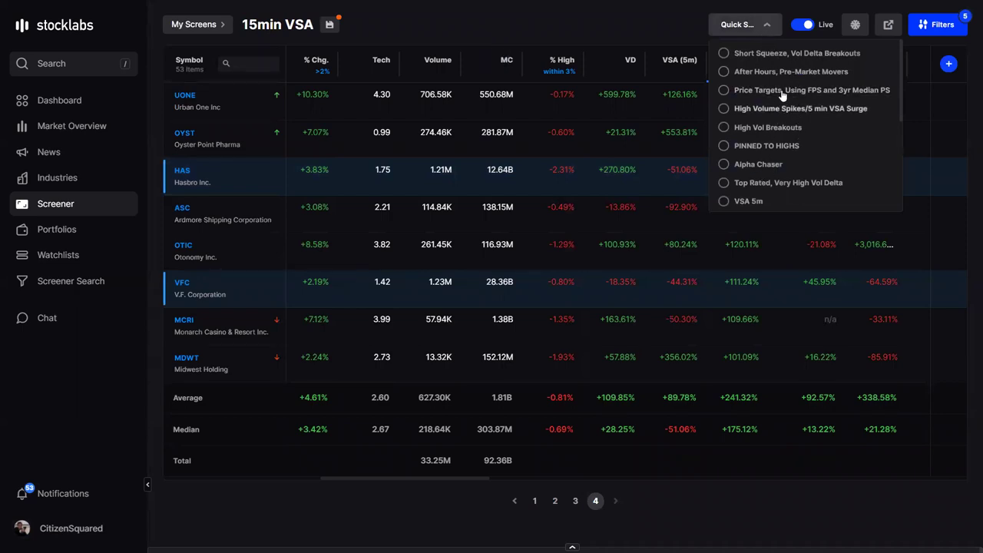
{"action": "scroll", "coordinate": [766, 127], "scroll_direction": "down", "scroll_amount": 3}
{"action": "scroll", "coordinate": [766, 129], "scroll_direction": "down", "scroll_amount": 2}
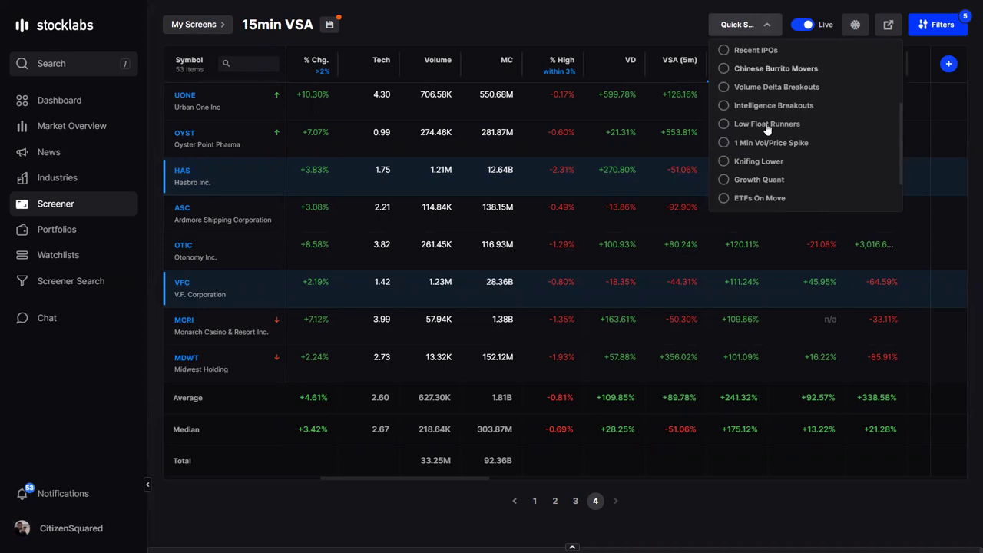
{"action": "scroll", "coordinate": [766, 130], "scroll_direction": "up", "scroll_amount": 5}
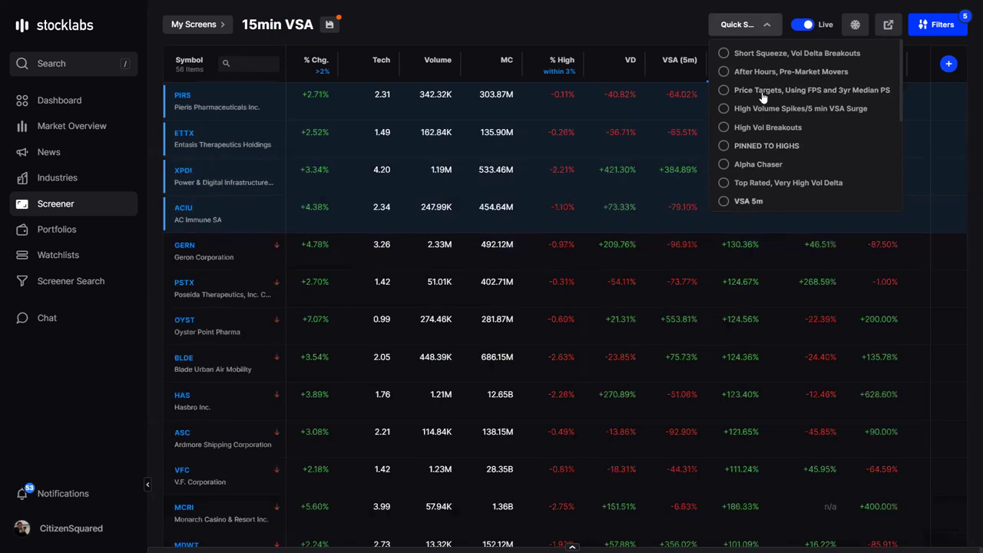
{"action": "left_click", "coordinate": [757, 164]}
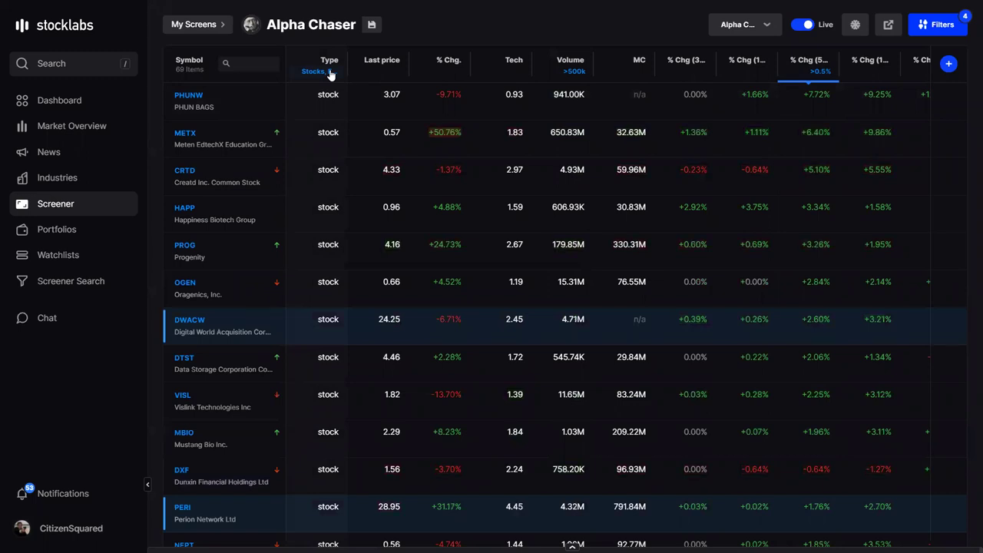
Change the Alpha Chaser screen's Type filter to Crypto only, excluding Stocks and ETF.
{"action": "left_click", "coordinate": [330, 73]}
{"action": "left_click", "coordinate": [355, 128]}
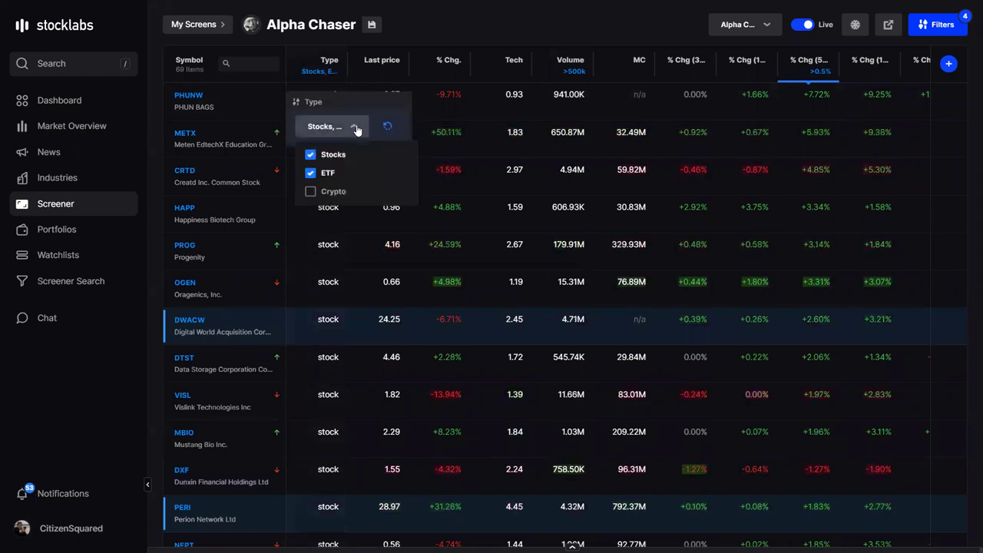
{"action": "left_click", "coordinate": [310, 155]}
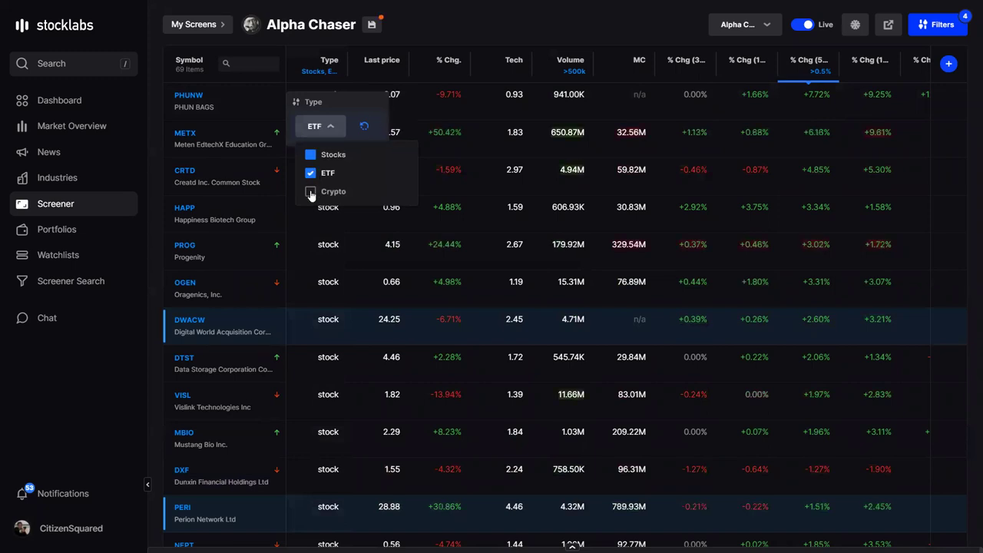
{"action": "left_click", "coordinate": [310, 192]}
{"action": "left_click", "coordinate": [310, 173]}
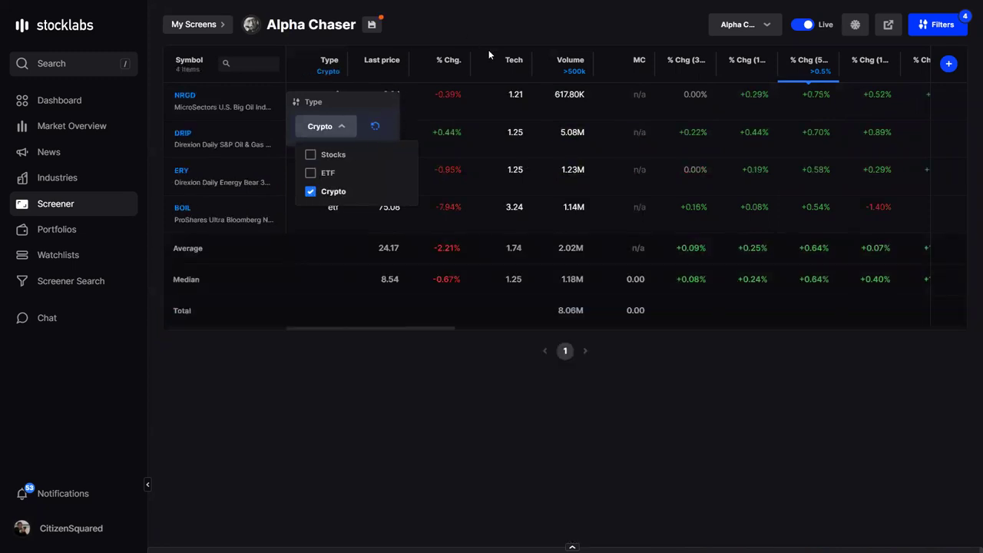
{"action": "left_click", "coordinate": [446, 21]}
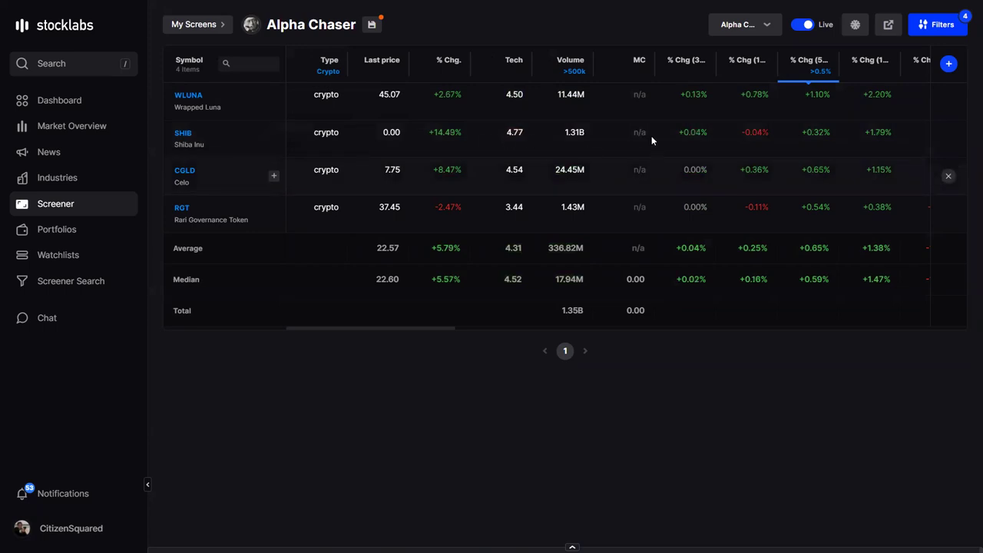
Widen the 30s, 1m, 5m, 15m and 30m % Chg columns of the Alpha Chaser screen to show their full headings.
{"action": "left_click_drag", "start_coordinate": [717, 60], "coordinate": [730, 60]}
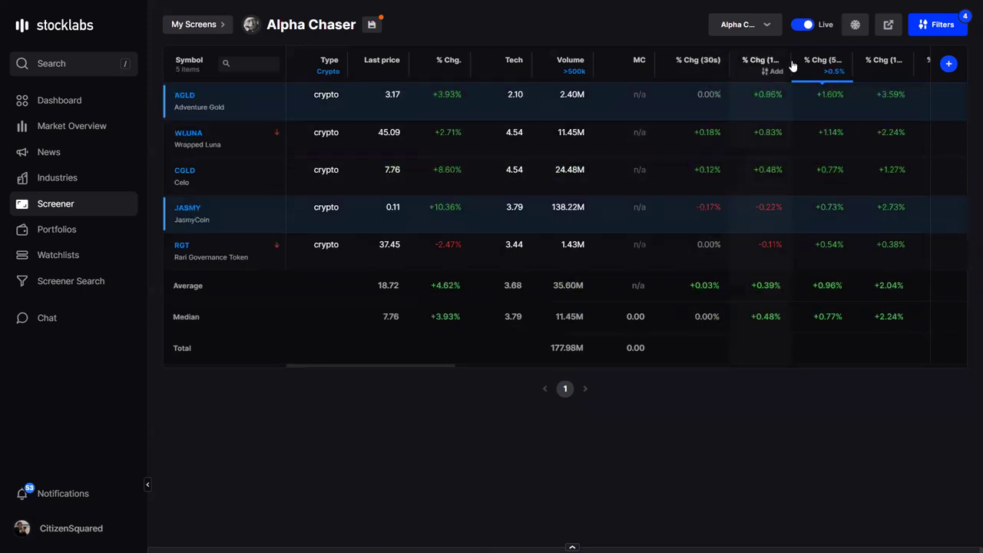
{"action": "left_click_drag", "start_coordinate": [803, 58], "coordinate": [875, 65]}
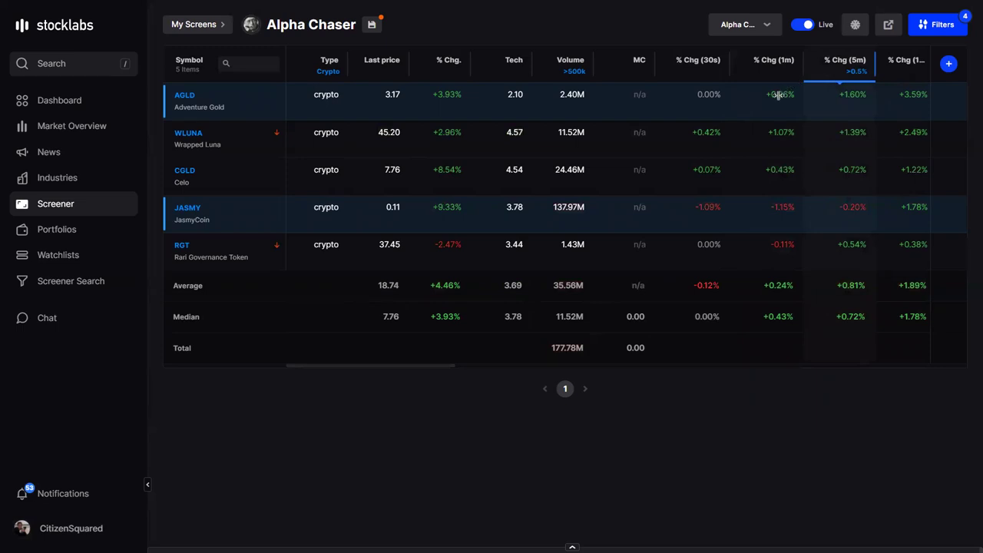
{"action": "scroll", "coordinate": [782, 98], "scroll_direction": "right", "scroll_amount": 3}
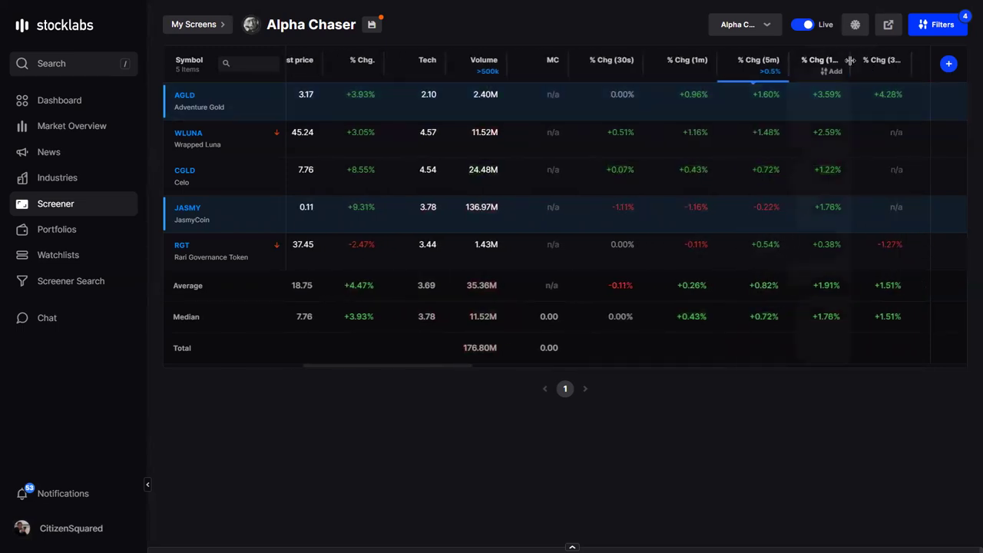
{"action": "left_click_drag", "start_coordinate": [870, 63], "coordinate": [890, 64]}
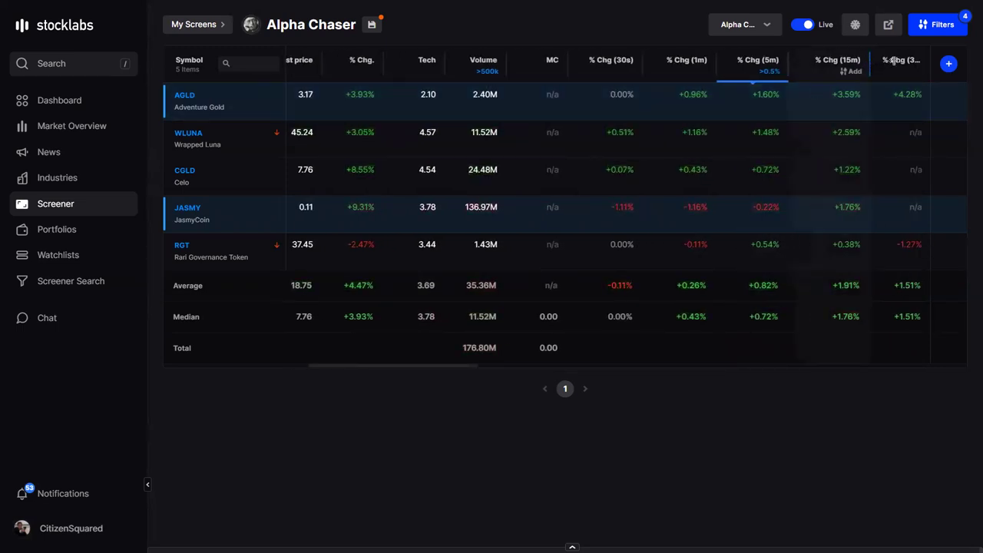
{"action": "scroll", "coordinate": [904, 66], "scroll_direction": "right", "scroll_amount": 1}
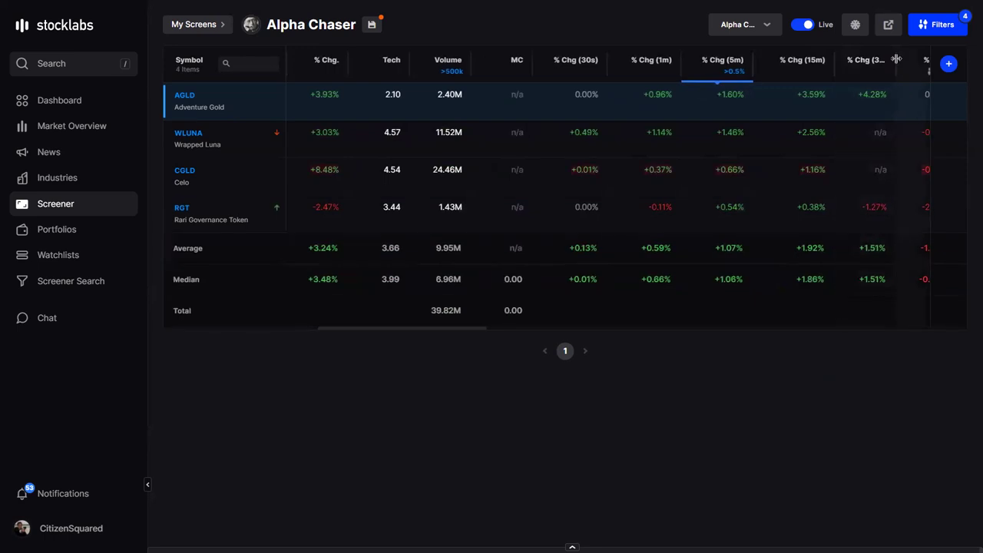
{"action": "left_click_drag", "start_coordinate": [906, 60], "coordinate": [915, 62]}
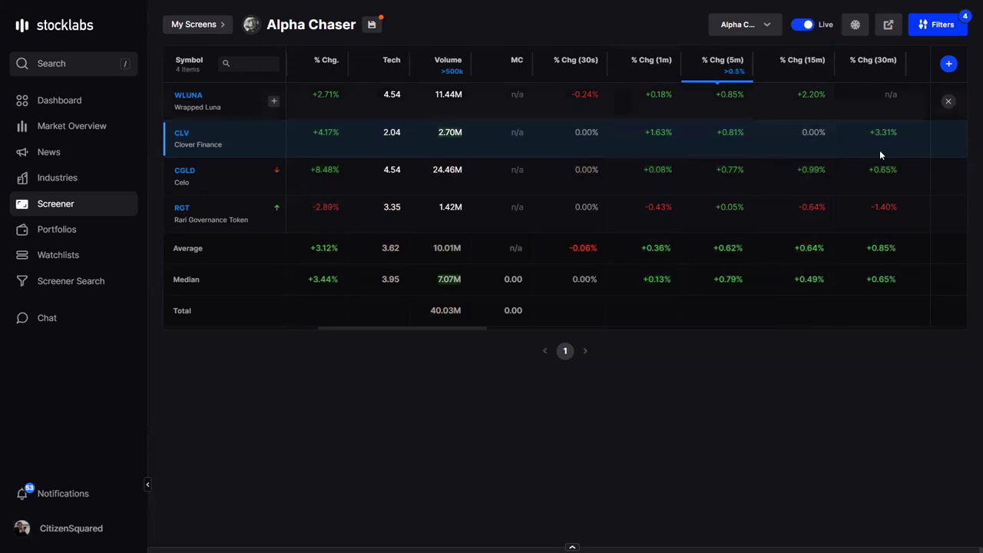
{"action": "mouse_move", "coordinate": [868, 149]}
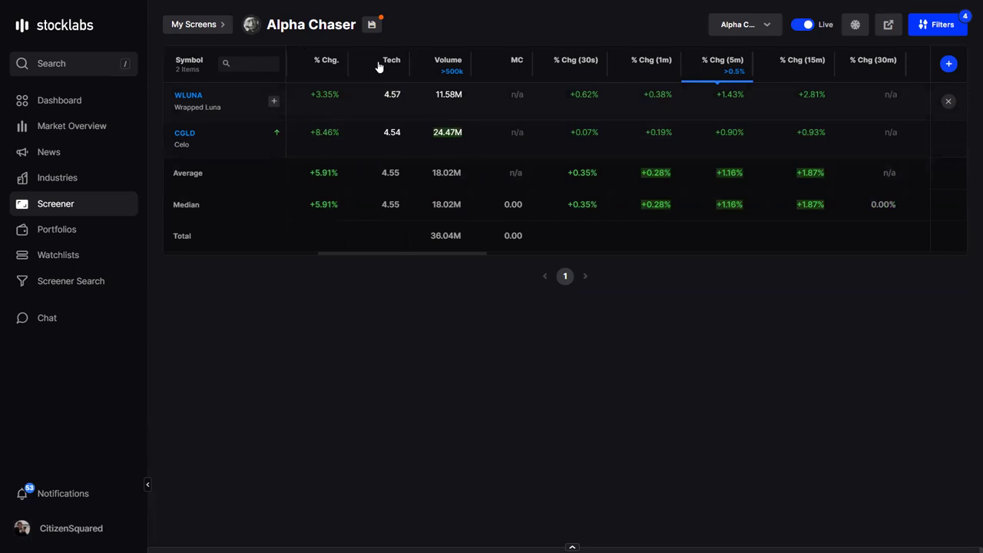
Change the Alpha Chaser screen's Type filter to Stocks only, excluding ETF and Crypto.
{"action": "scroll", "coordinate": [504, 131], "scroll_direction": "left", "scroll_amount": 3}
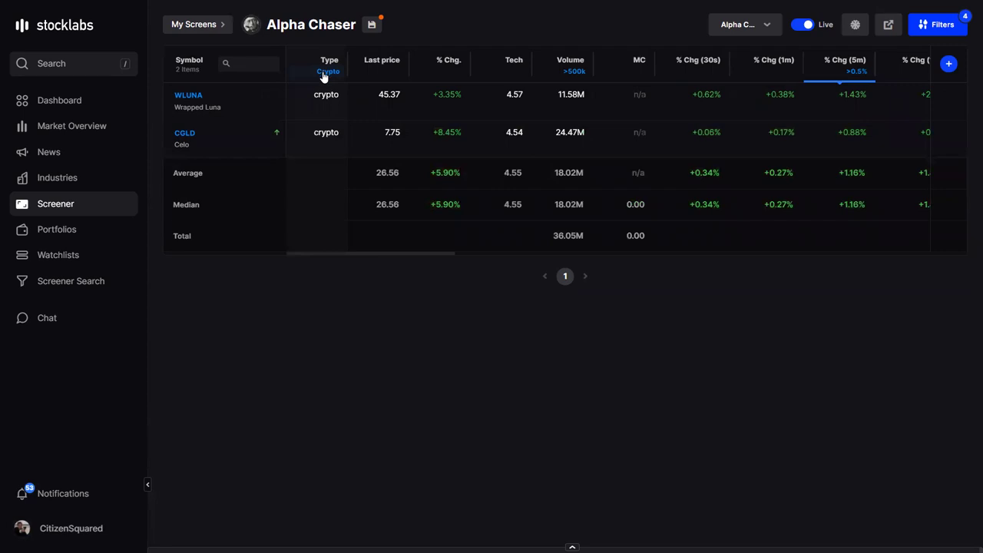
{"action": "left_click", "coordinate": [323, 75]}
{"action": "left_click", "coordinate": [325, 126]}
{"action": "left_click", "coordinate": [310, 155]}
{"action": "left_click", "coordinate": [309, 173]}
{"action": "left_click", "coordinate": [309, 192]}
{"action": "left_click", "coordinate": [309, 173]}
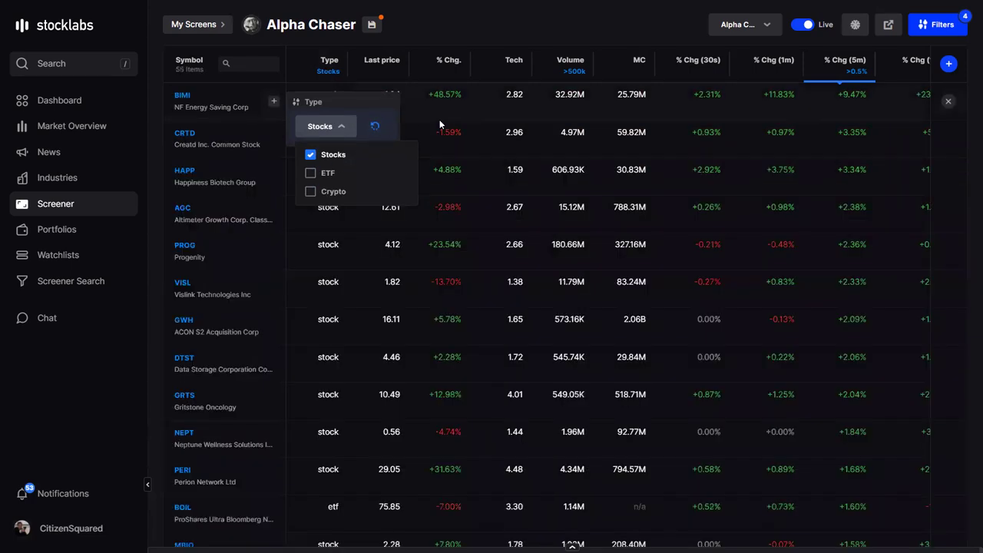
{"action": "left_click", "coordinate": [468, 10]}
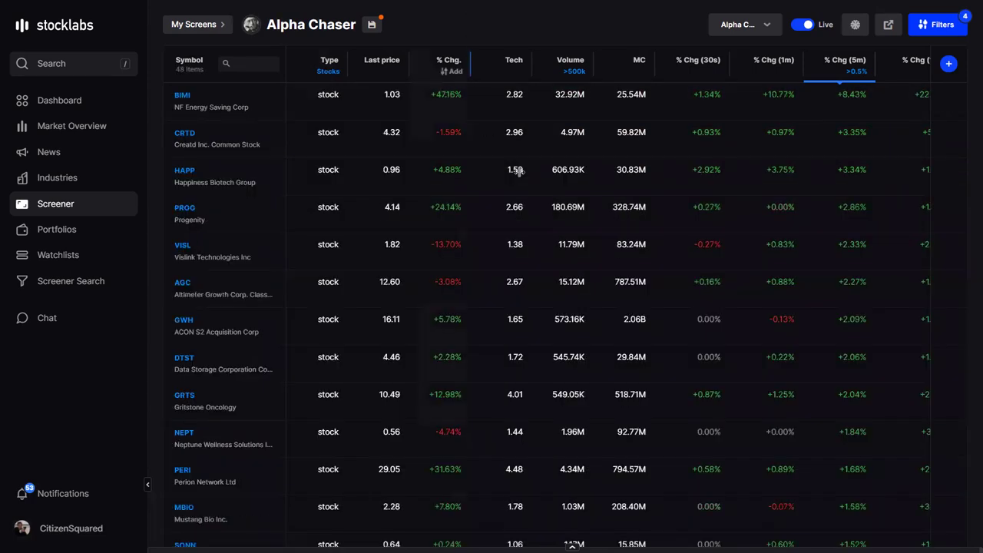
View the comparison options of the % Chg (5m) filter and leave it unchanged.
{"action": "scroll", "coordinate": [632, 187], "scroll_direction": "right", "scroll_amount": 3}
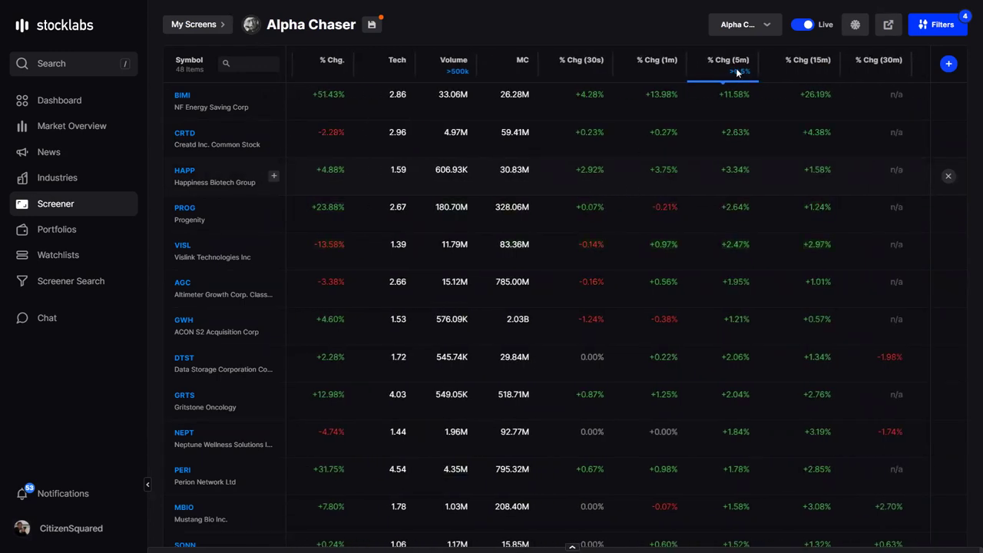
{"action": "left_click", "coordinate": [738, 70]}
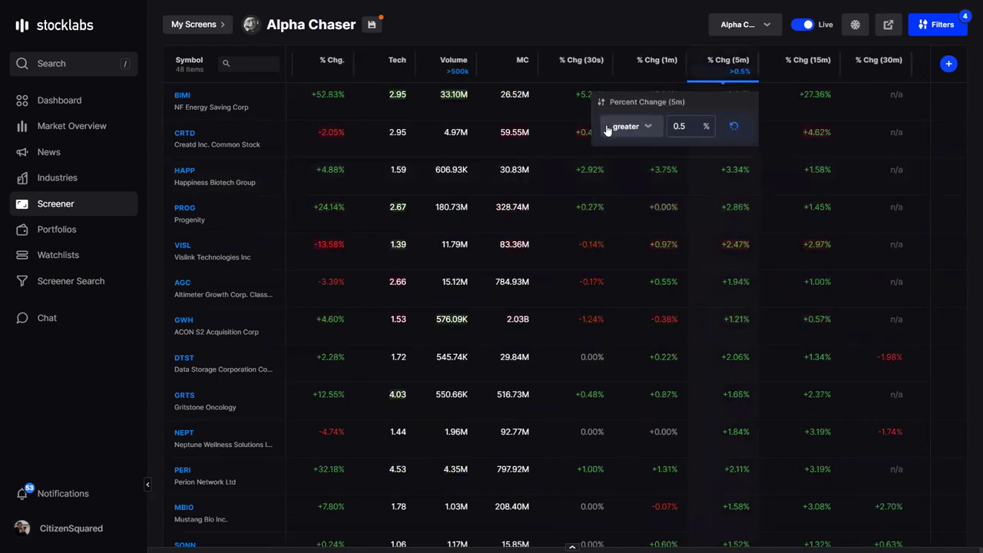
{"action": "left_click", "coordinate": [642, 131]}
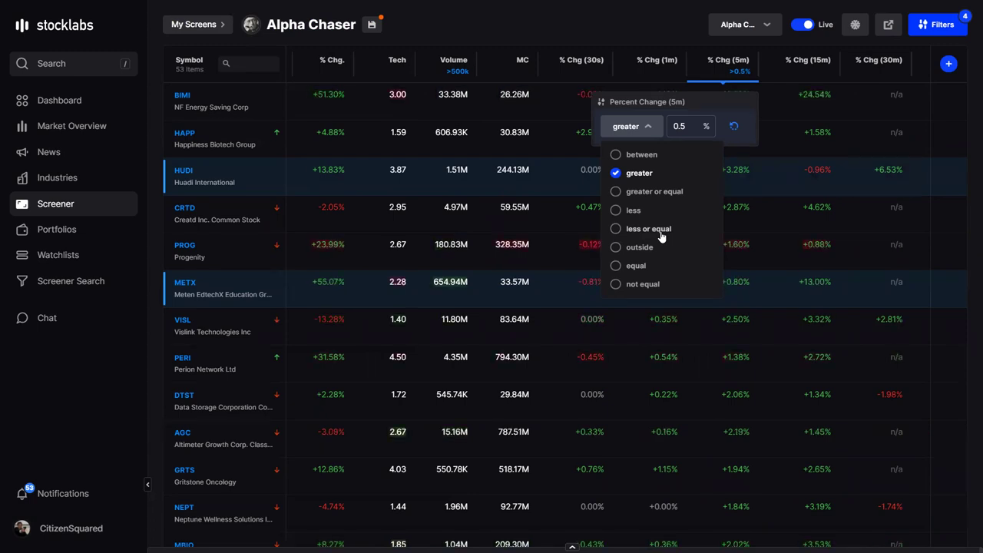
{"action": "left_click", "coordinate": [558, 109]}
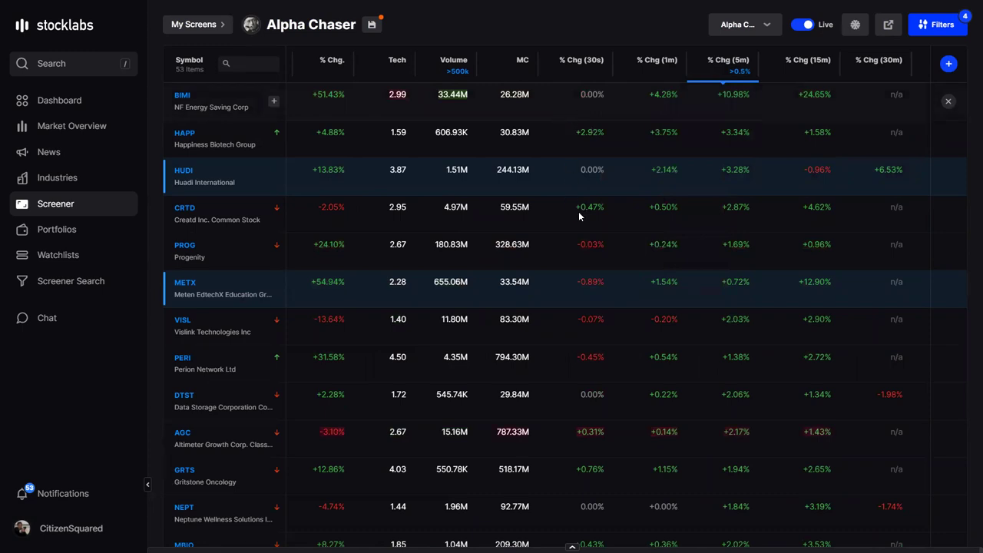
Browse the full list of quick screens and apply 1 Min Vol/Price Spike.
{"action": "scroll", "coordinate": [544, 153], "scroll_direction": "left", "scroll_amount": 2}
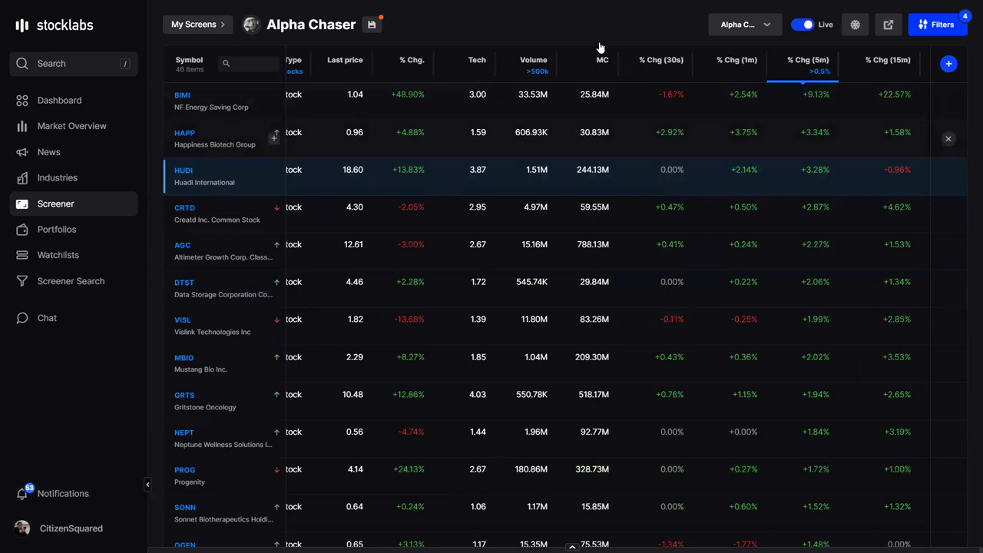
{"action": "left_click", "coordinate": [762, 27]}
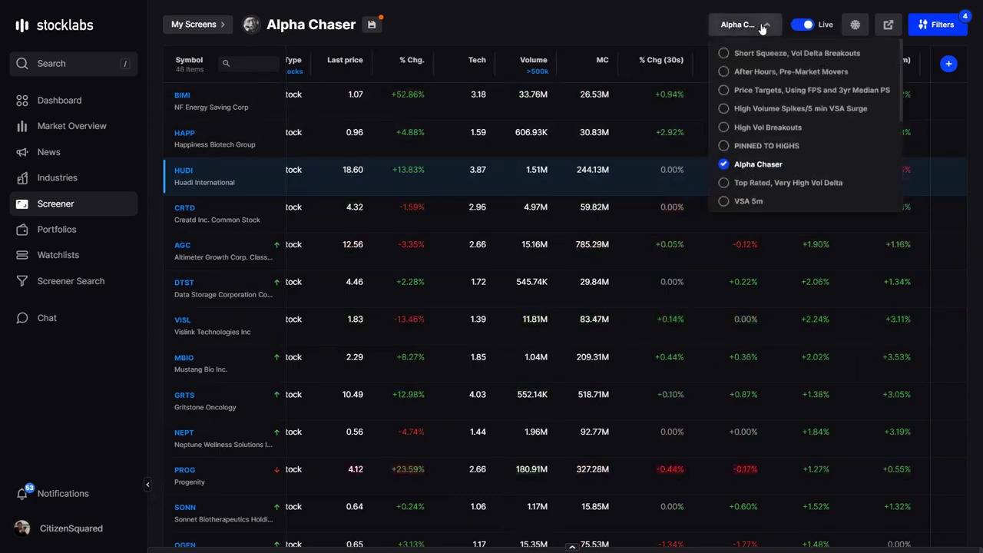
{"action": "scroll", "coordinate": [775, 173], "scroll_direction": "down", "scroll_amount": 3}
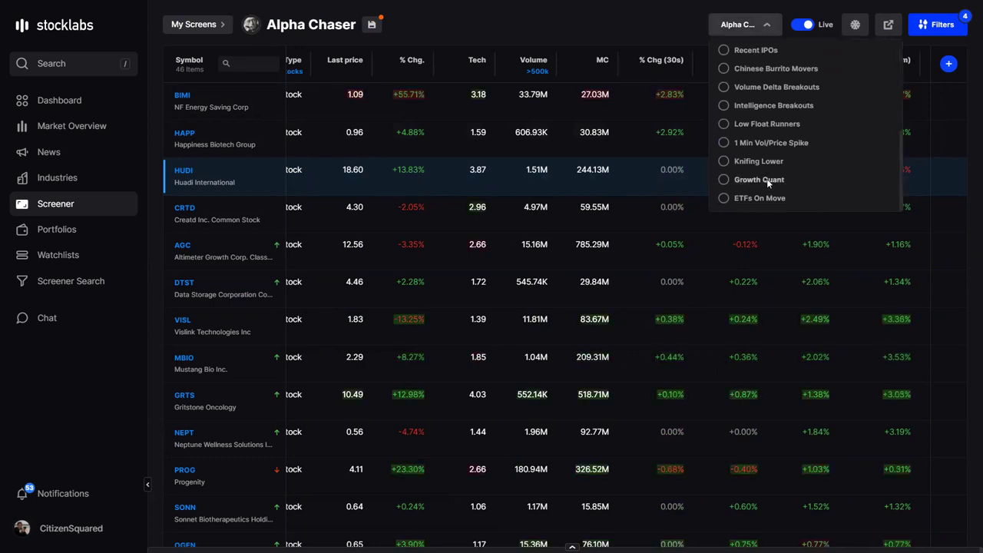
{"action": "key", "text": "Escape"}
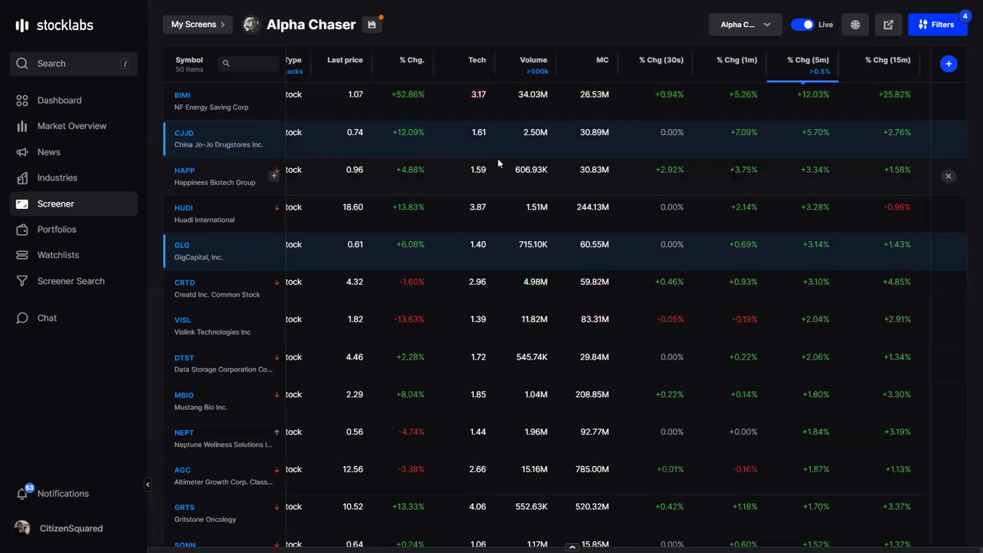
{"action": "left_click", "coordinate": [771, 25]}
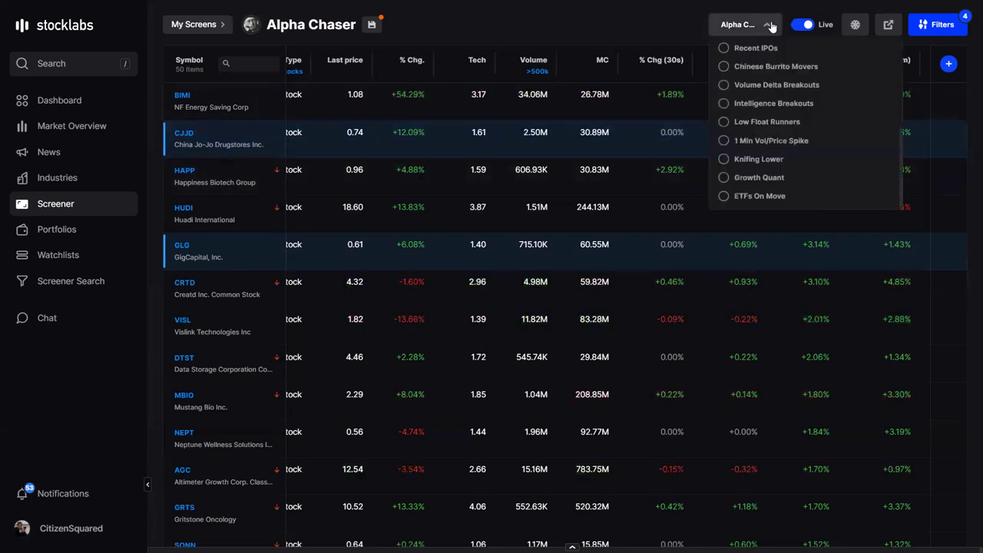
{"action": "scroll", "coordinate": [742, 123], "scroll_direction": "down", "scroll_amount": 3}
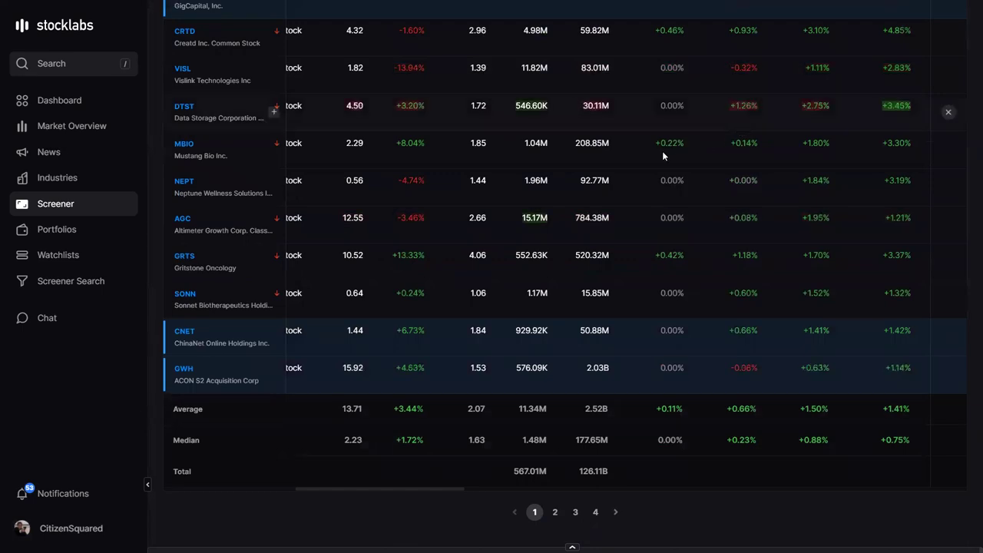
{"action": "scroll", "coordinate": [631, 161], "scroll_direction": "up", "scroll_amount": 1}
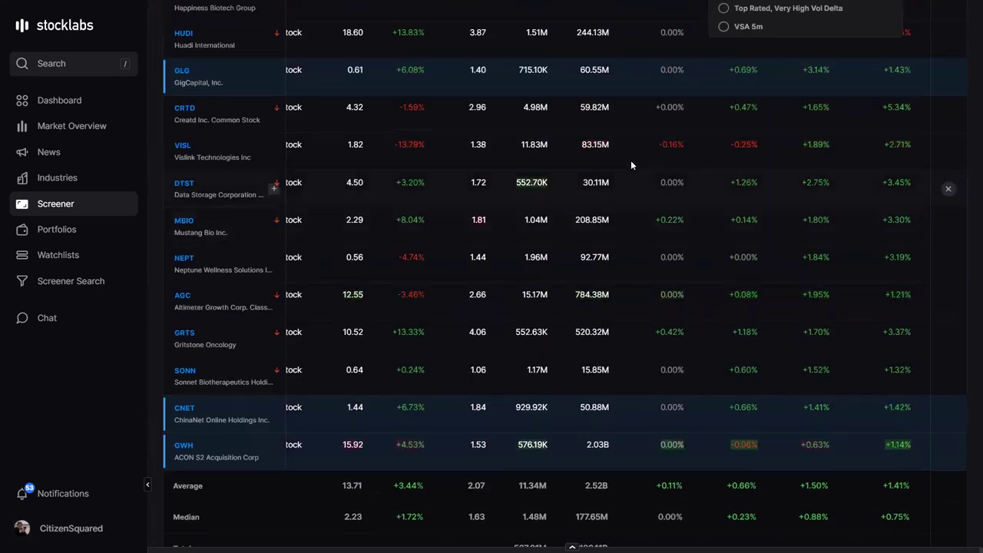
{"action": "scroll", "coordinate": [631, 157], "scroll_direction": "up", "scroll_amount": 2}
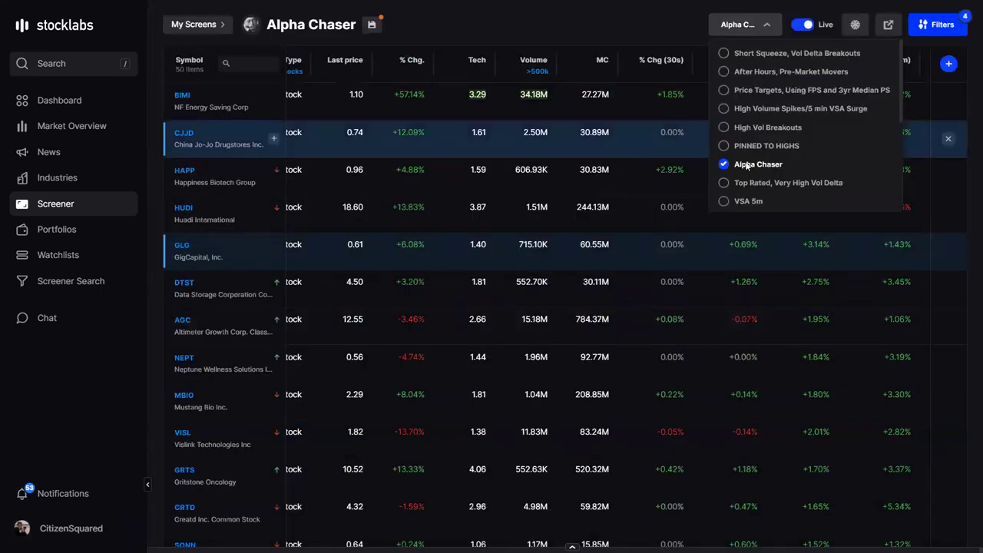
{"action": "scroll", "coordinate": [745, 165], "scroll_direction": "down", "scroll_amount": 3}
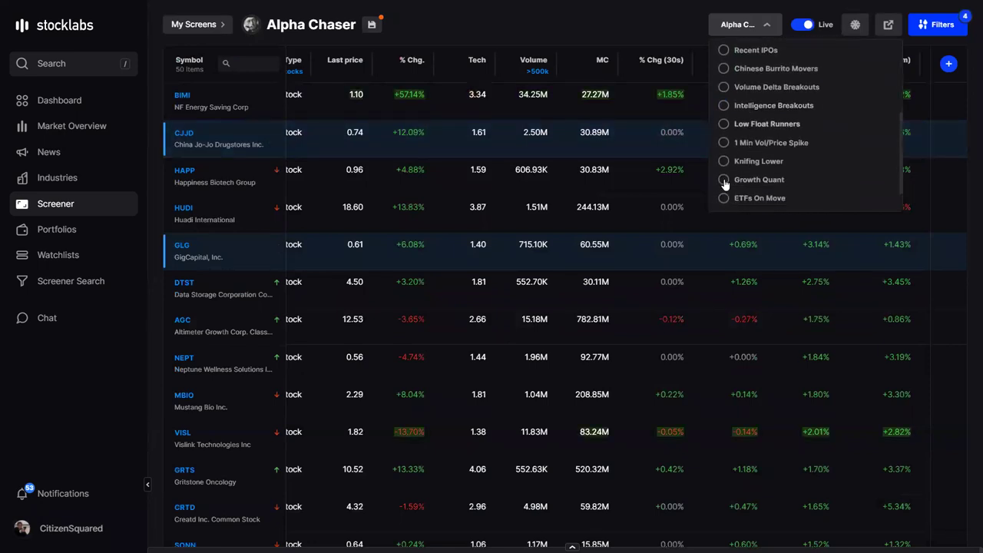
{"action": "left_click", "coordinate": [724, 180]}
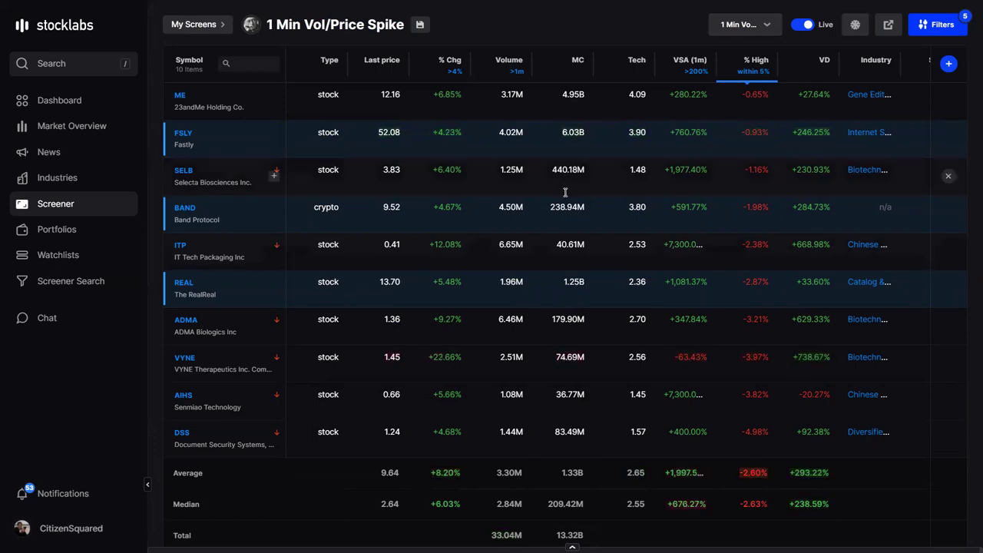
Switch from 1 Min Vol/Price Spike to the Growth Quant quick screen.
{"action": "left_click", "coordinate": [740, 25]}
{"action": "scroll", "coordinate": [745, 166], "scroll_direction": "up", "scroll_amount": 5}
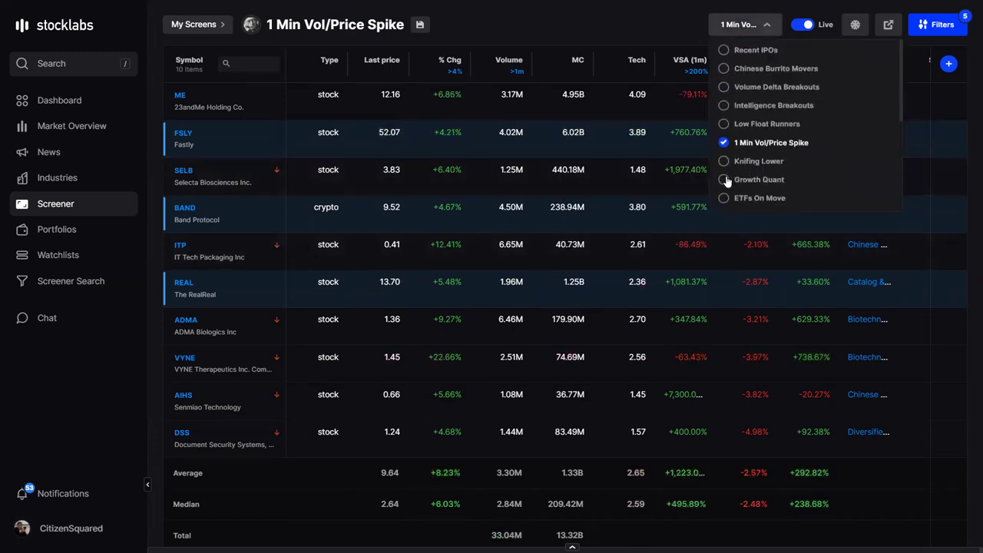
{"action": "key", "text": "Escape"}
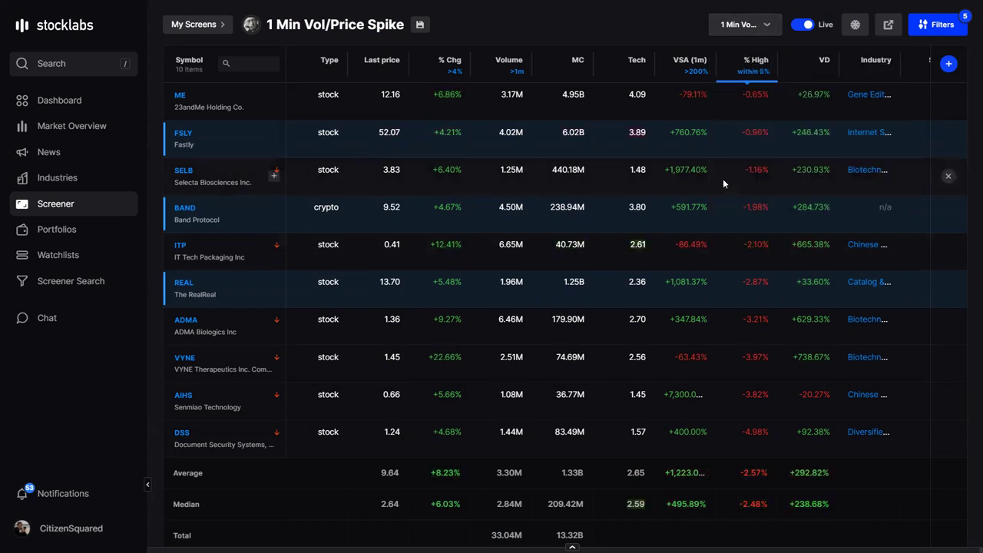
{"action": "left_click", "coordinate": [768, 26]}
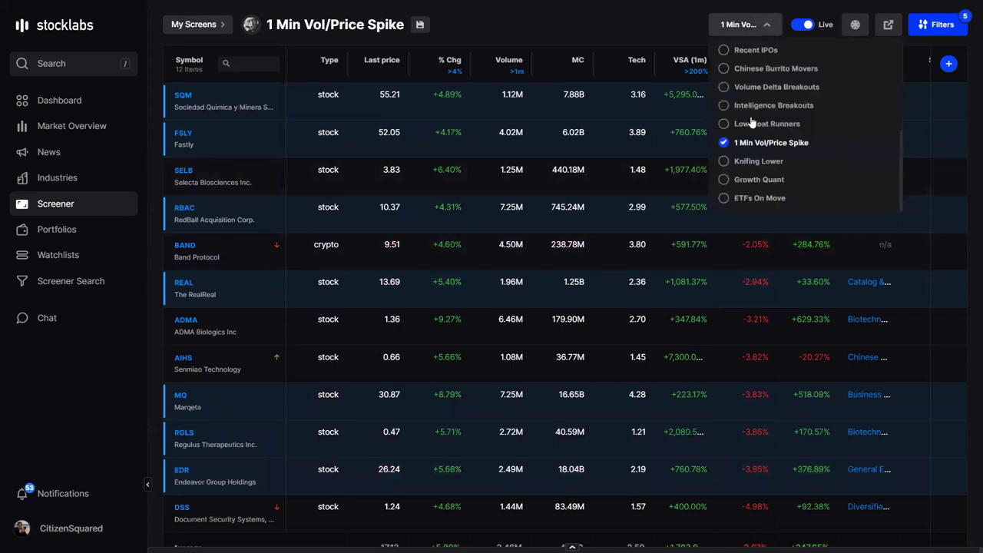
{"action": "scroll", "coordinate": [749, 127], "scroll_direction": "down", "scroll_amount": 2}
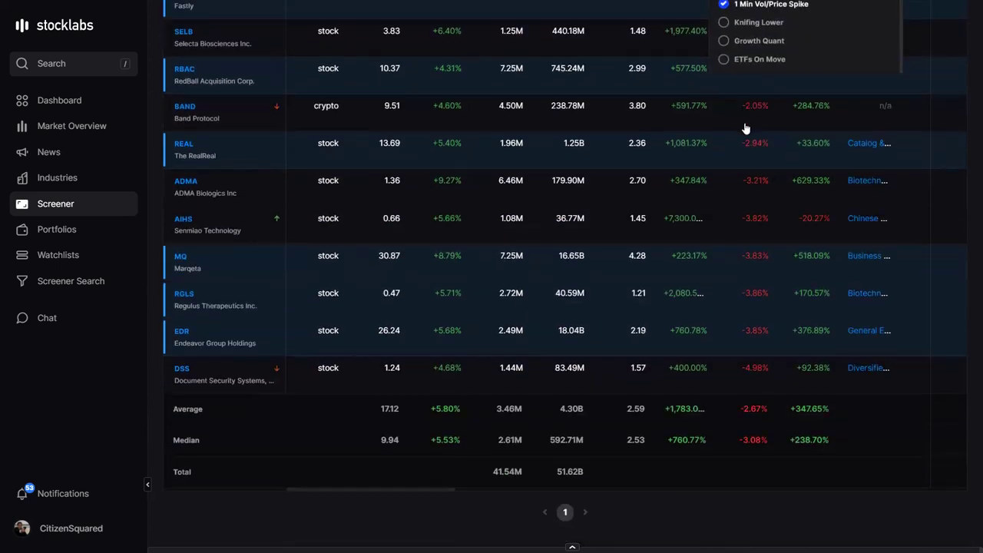
{"action": "left_click", "coordinate": [749, 43]}
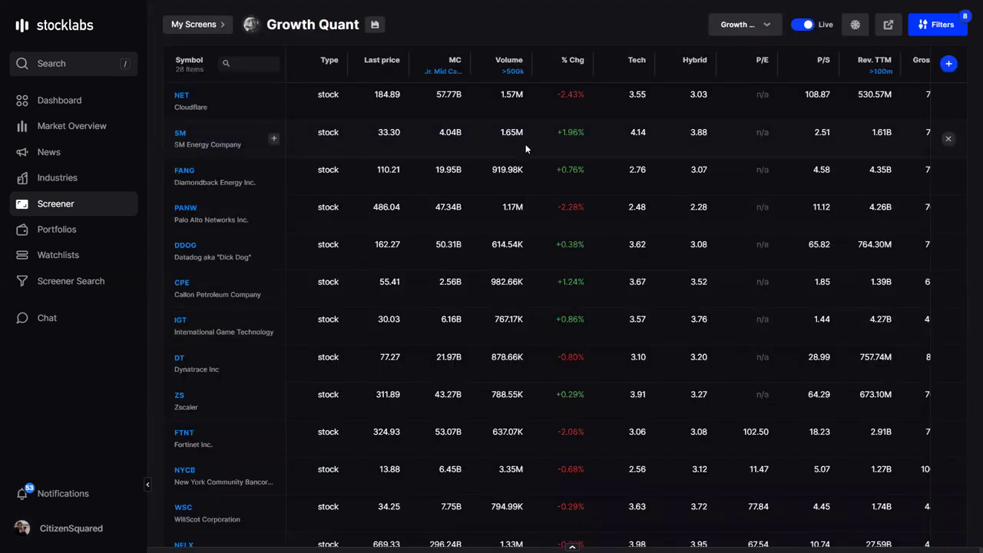
Examine the Growth Quant screen's valuation, revenue, margin, return and SAA columns, their filters, and the average and median rows.
{"action": "scroll", "coordinate": [656, 77], "scroll_direction": "right", "scroll_amount": 5}
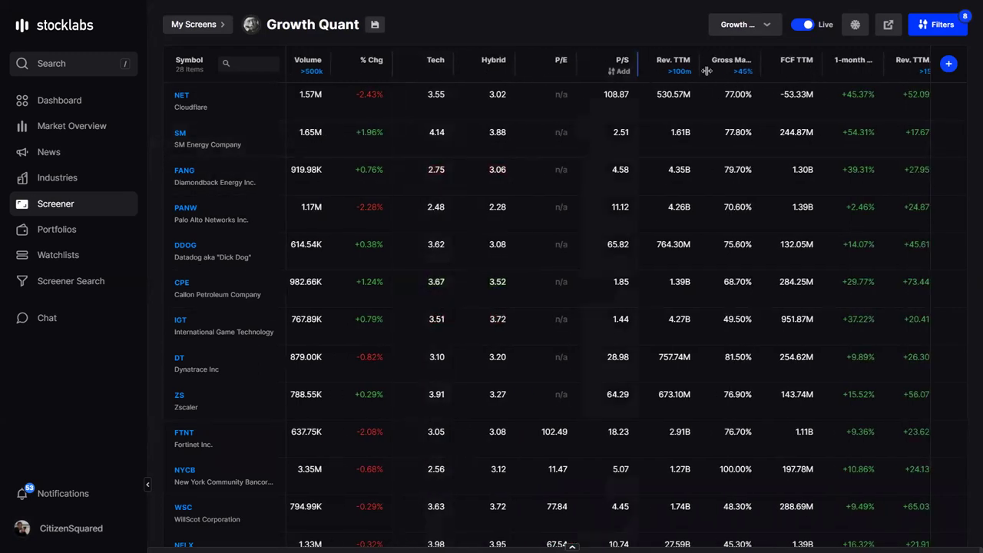
{"action": "scroll", "coordinate": [705, 71], "scroll_direction": "right", "scroll_amount": 3}
{"action": "scroll", "coordinate": [698, 71], "scroll_direction": "right", "scroll_amount": 2}
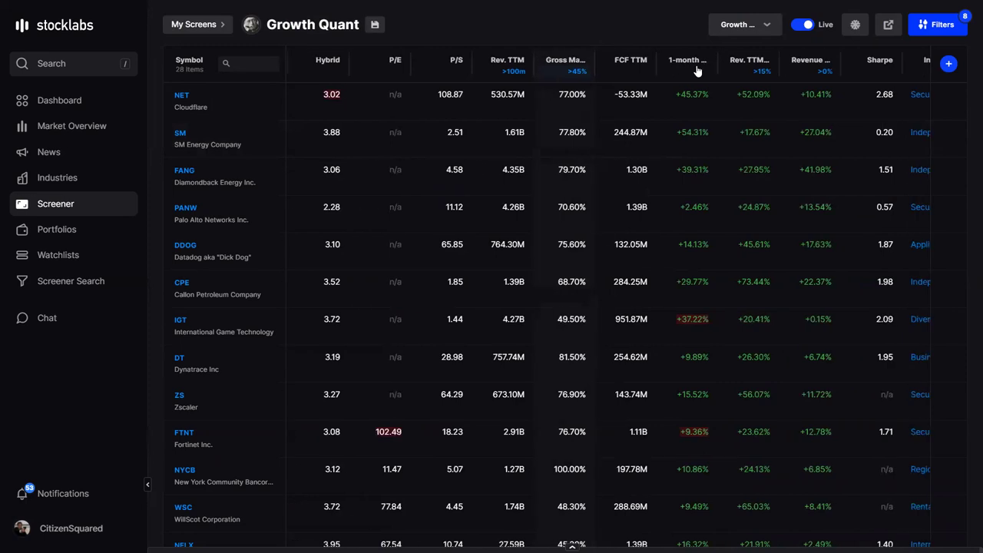
{"action": "scroll", "coordinate": [618, 85], "scroll_direction": "right", "scroll_amount": 1}
{"action": "scroll", "coordinate": [624, 80], "scroll_direction": "right", "scroll_amount": 5}
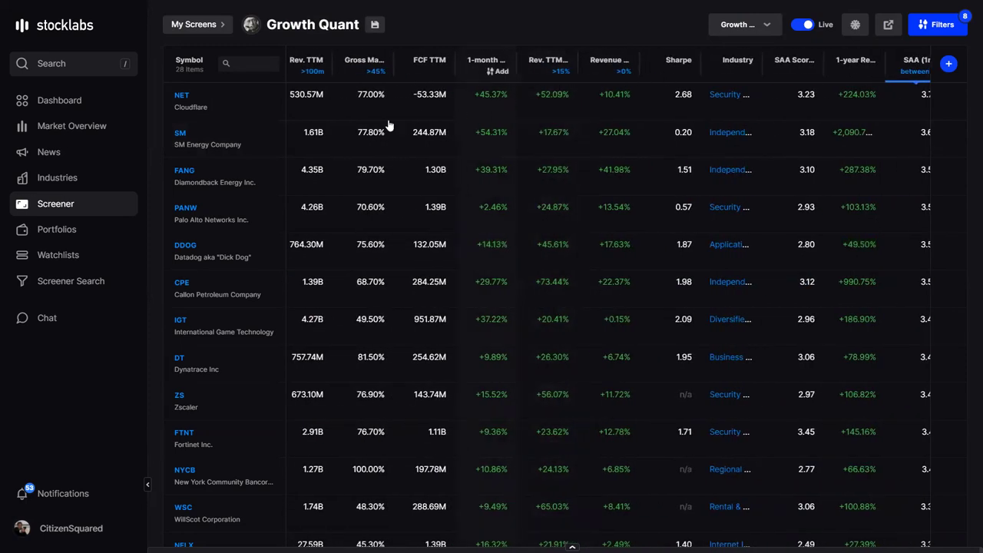
{"action": "scroll", "coordinate": [313, 255], "scroll_direction": "down", "scroll_amount": 3}
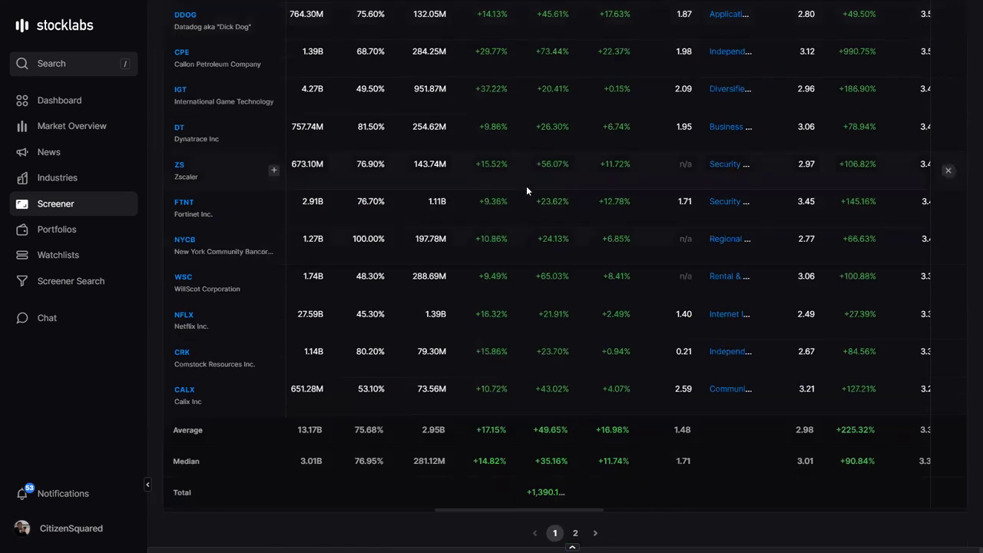
{"action": "scroll", "coordinate": [518, 185], "scroll_direction": "up", "scroll_amount": 3}
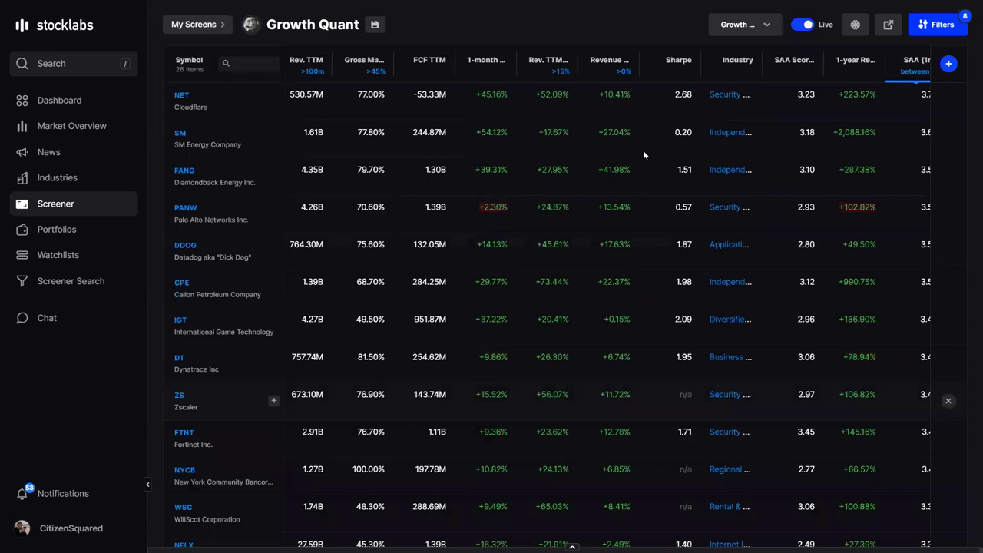
{"action": "scroll", "coordinate": [861, 86], "scroll_direction": "right", "scroll_amount": 2}
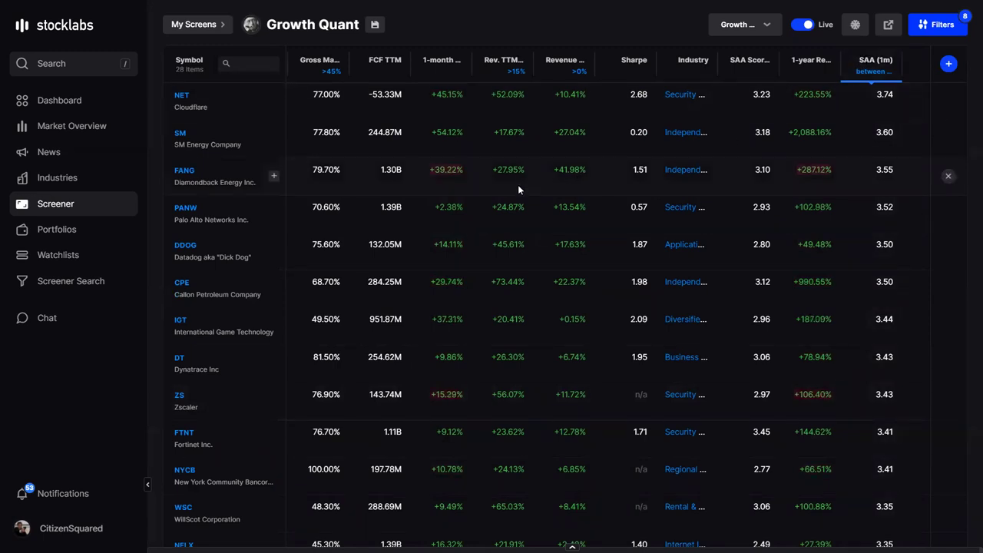
Review the Growth Quant screen's Tech, Hybrid and valuation columns, and widen the SAA Score (1y) column to fit its full heading.
{"action": "scroll", "coordinate": [495, 170], "scroll_direction": "left", "scroll_amount": 3}
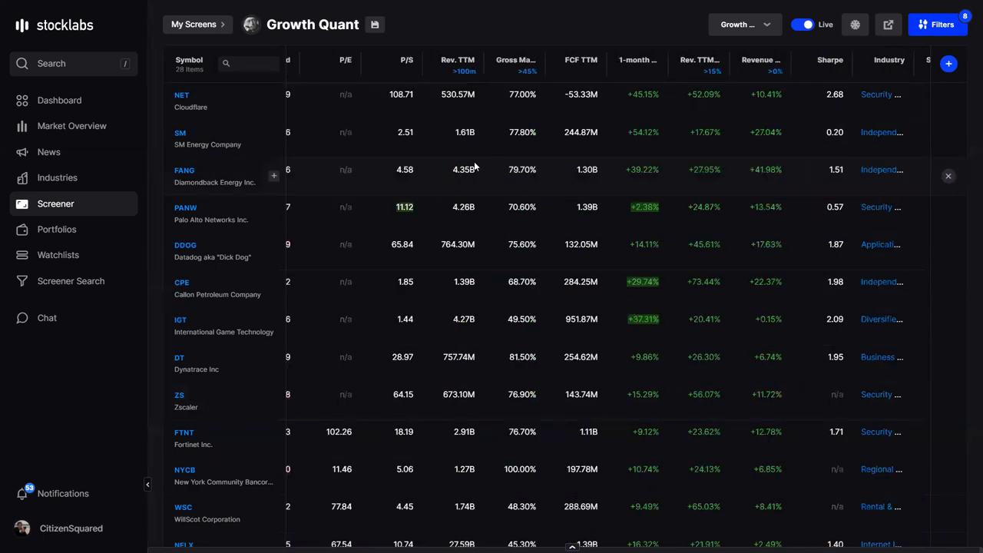
{"action": "scroll", "coordinate": [474, 164], "scroll_direction": "left", "scroll_amount": 2}
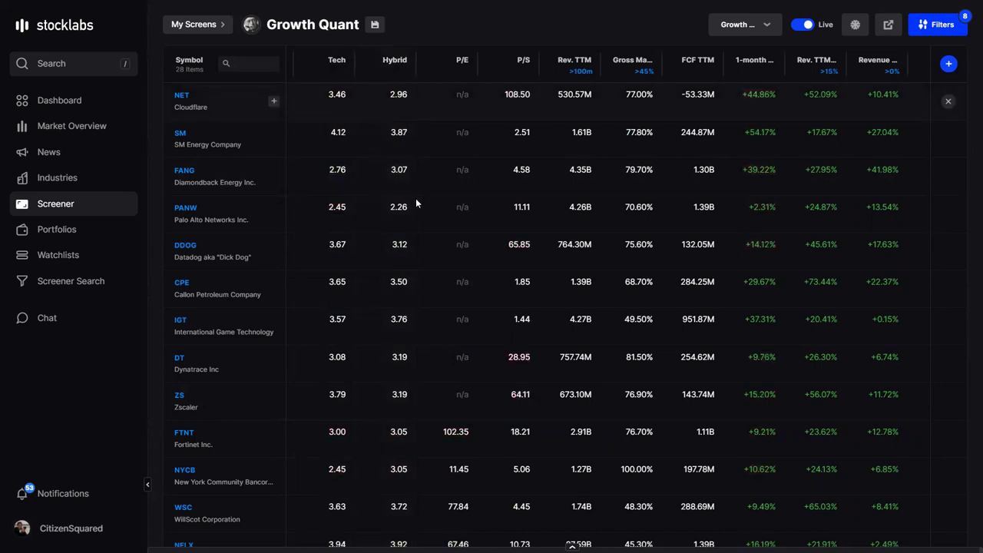
{"action": "scroll", "coordinate": [418, 197], "scroll_direction": "left", "scroll_amount": 3}
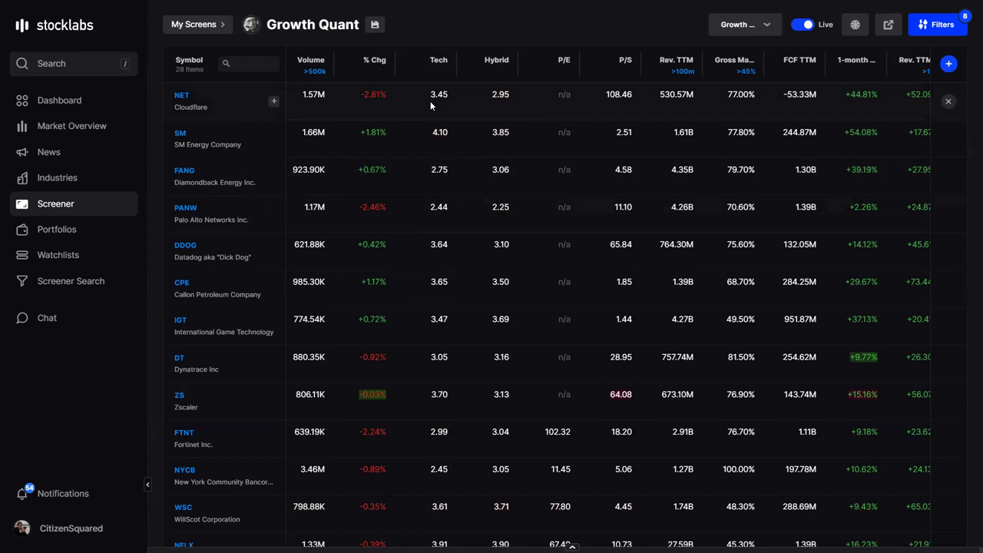
{"action": "left_click_drag", "start_coordinate": [431, 94], "coordinate": [447, 94]}
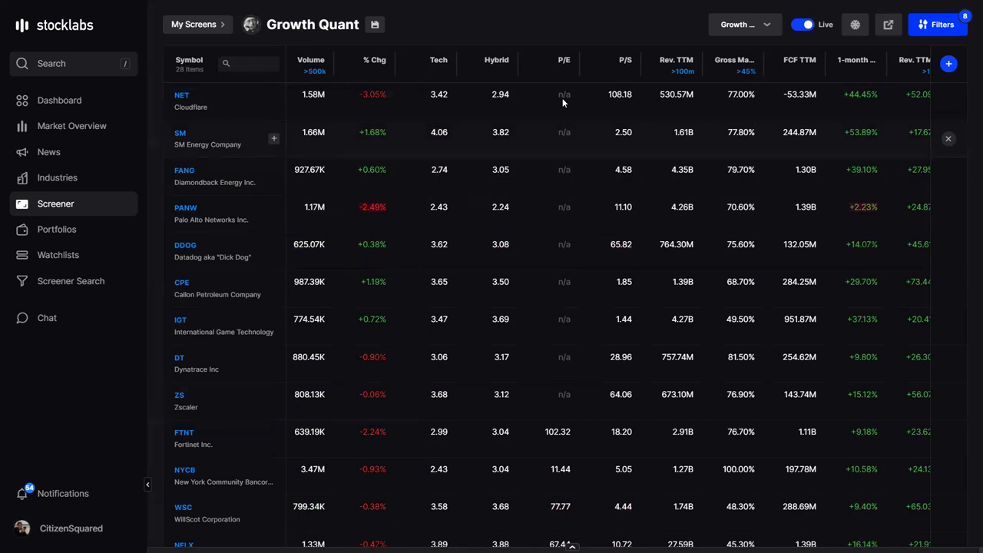
{"action": "scroll", "coordinate": [563, 98], "scroll_direction": "right", "scroll_amount": 5}
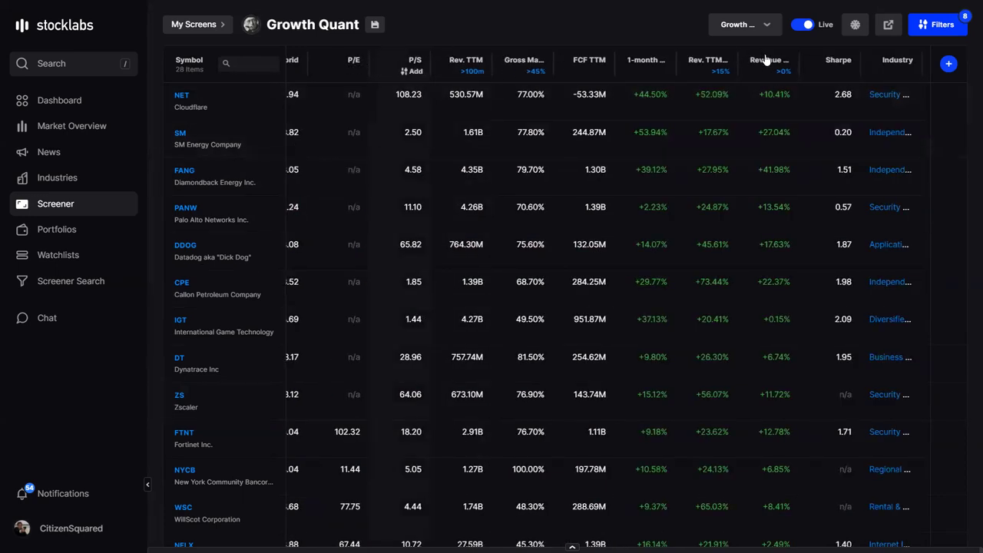
{"action": "scroll", "coordinate": [758, 60], "scroll_direction": "right", "scroll_amount": 3}
{"action": "scroll", "coordinate": [764, 62], "scroll_direction": "right", "scroll_amount": 3}
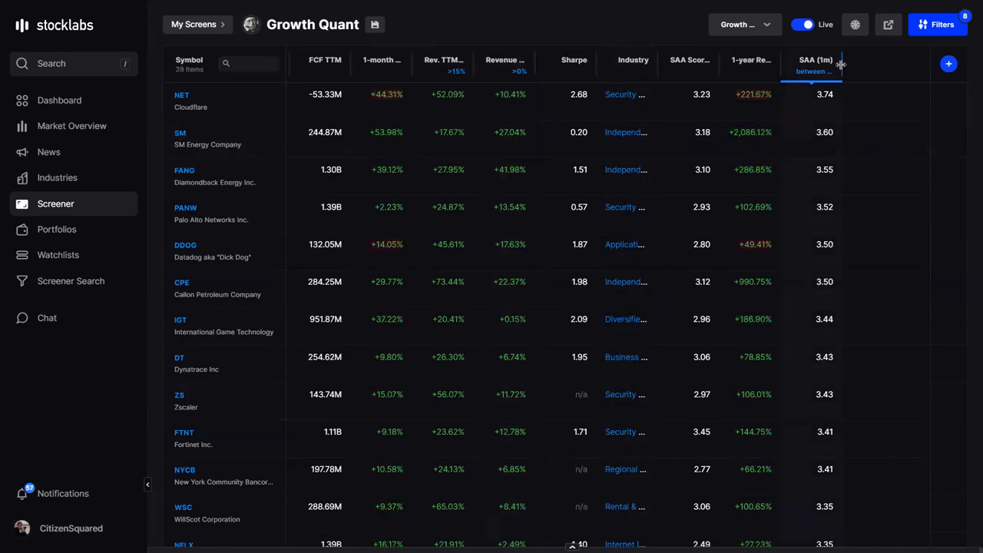
{"action": "double_click", "coordinate": [745, 70]}
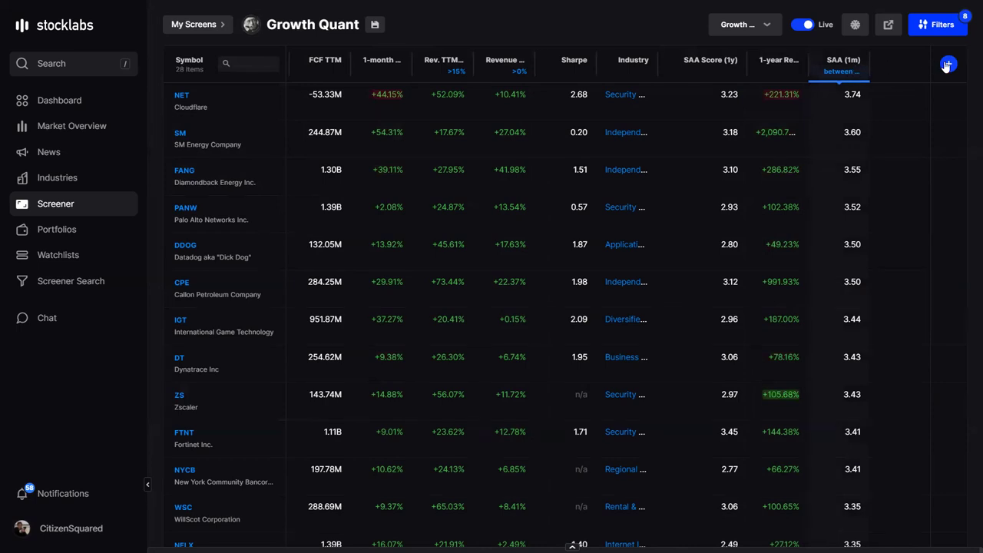
Browse the saved screens in the Screener Library and open #ΔΔΔELTA VD from the second page.
{"action": "left_click", "coordinate": [211, 29]}
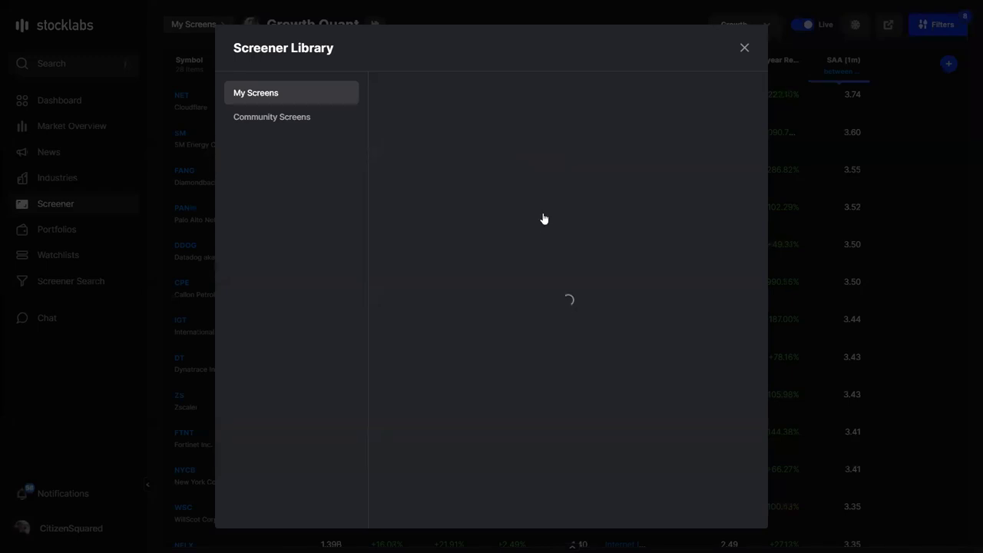
{"action": "scroll", "coordinate": [534, 204], "scroll_direction": "down", "scroll_amount": 2}
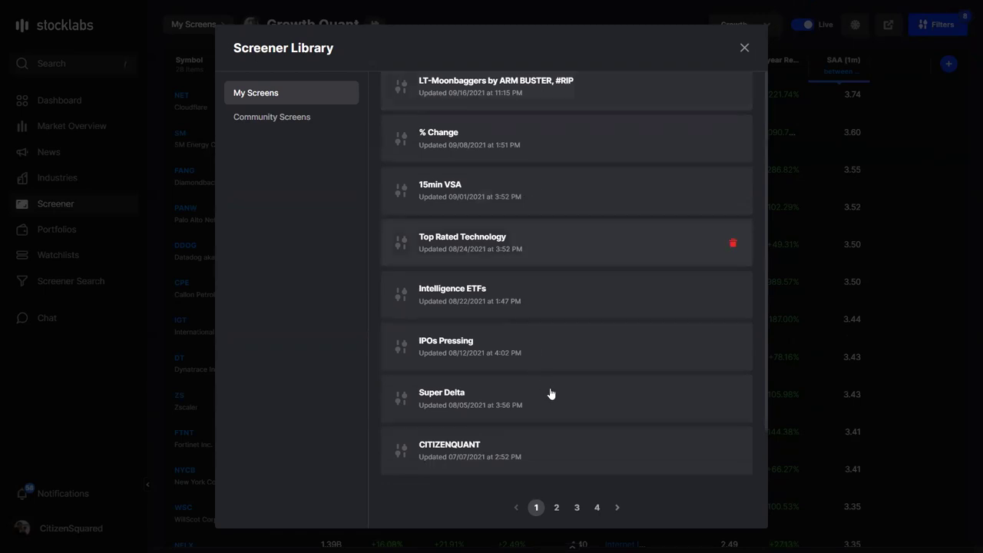
{"action": "left_click", "coordinate": [557, 508]}
{"action": "scroll", "coordinate": [538, 337], "scroll_direction": "down", "scroll_amount": 1}
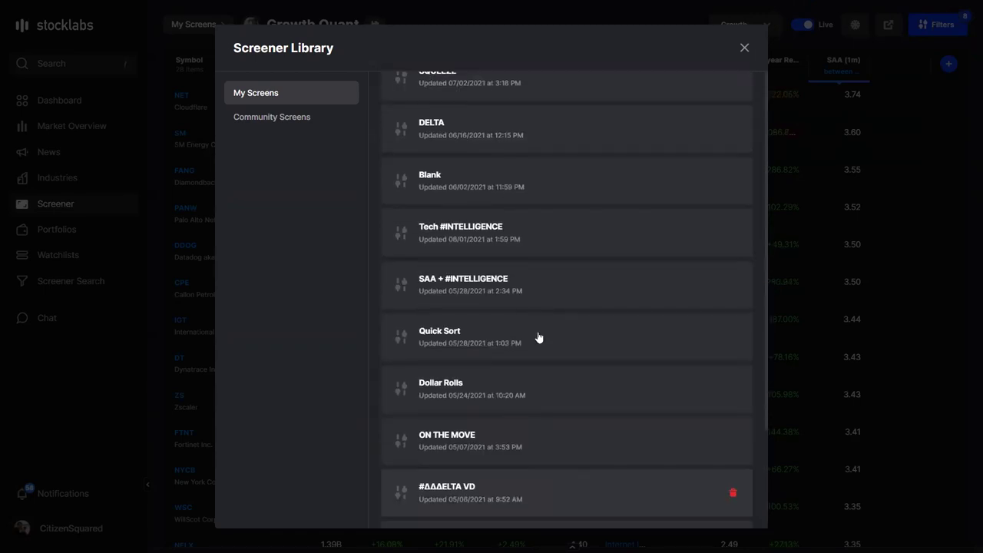
{"action": "scroll", "coordinate": [538, 338], "scroll_direction": "down", "scroll_amount": 1}
{"action": "scroll", "coordinate": [538, 338], "scroll_direction": "up", "scroll_amount": 2}
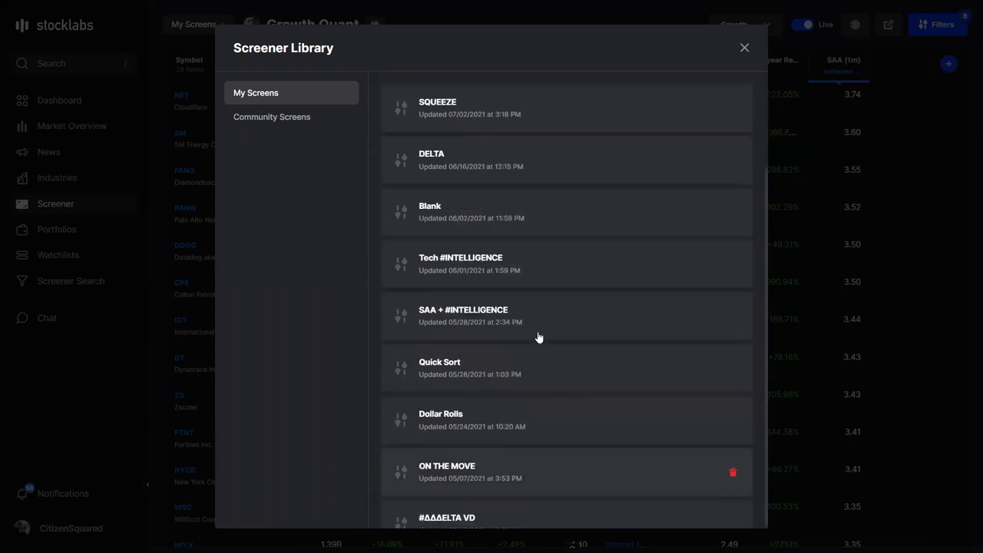
{"action": "scroll", "coordinate": [538, 338], "scroll_direction": "down", "scroll_amount": 3}
{"action": "left_click", "coordinate": [530, 247]}
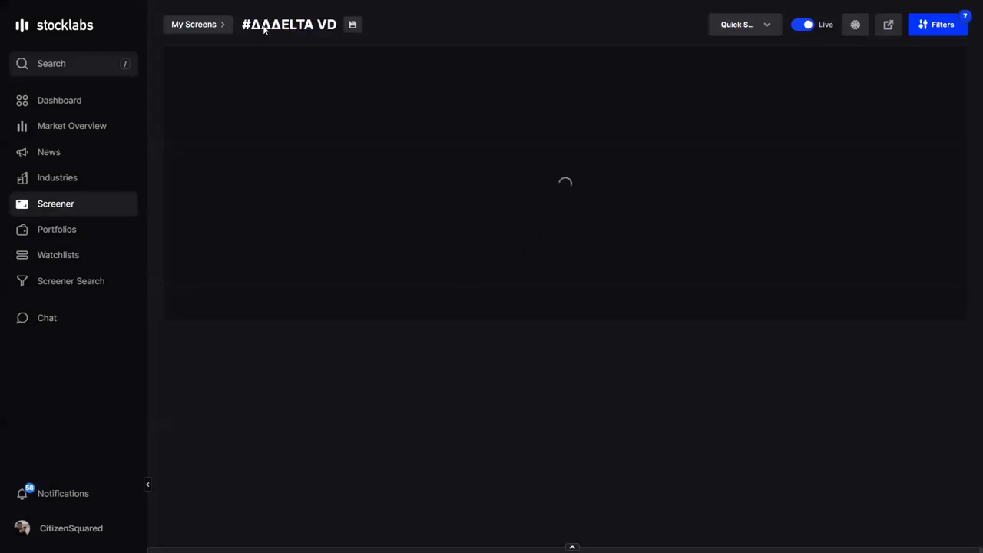
Switch to the saved screen SAA + #INTELLIGENCE from the second page of the Screener Library.
{"action": "left_click", "coordinate": [207, 25]}
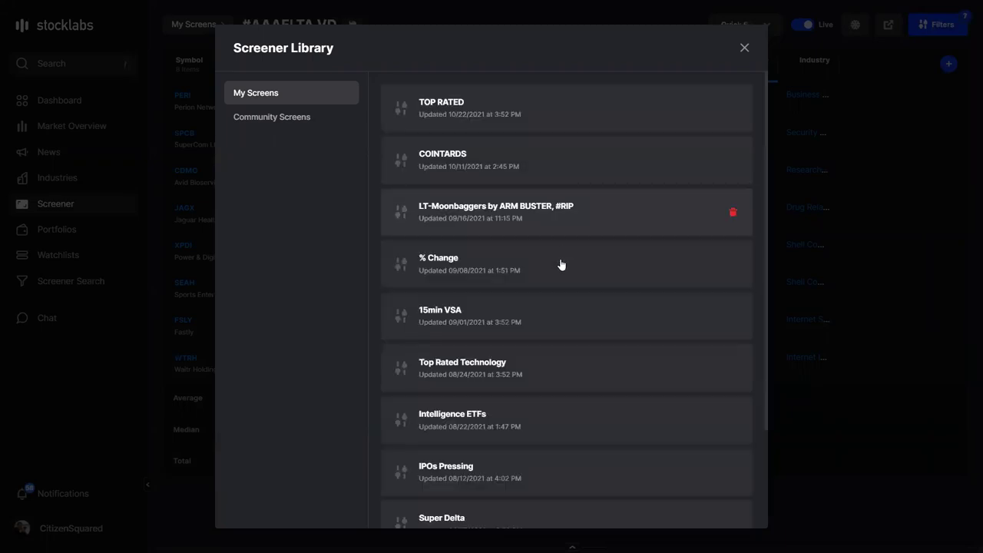
{"action": "scroll", "coordinate": [560, 265], "scroll_direction": "down", "scroll_amount": 2}
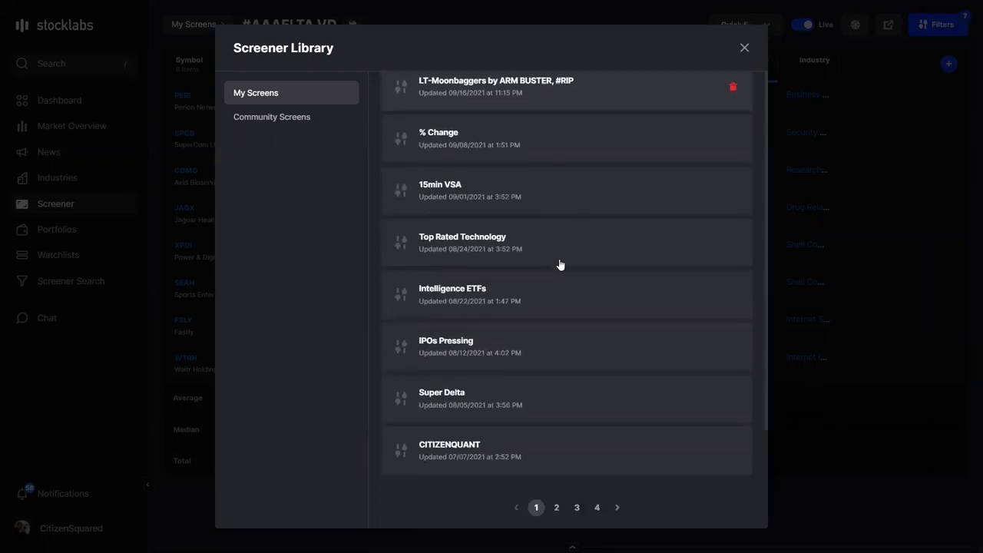
{"action": "left_click", "coordinate": [556, 508]}
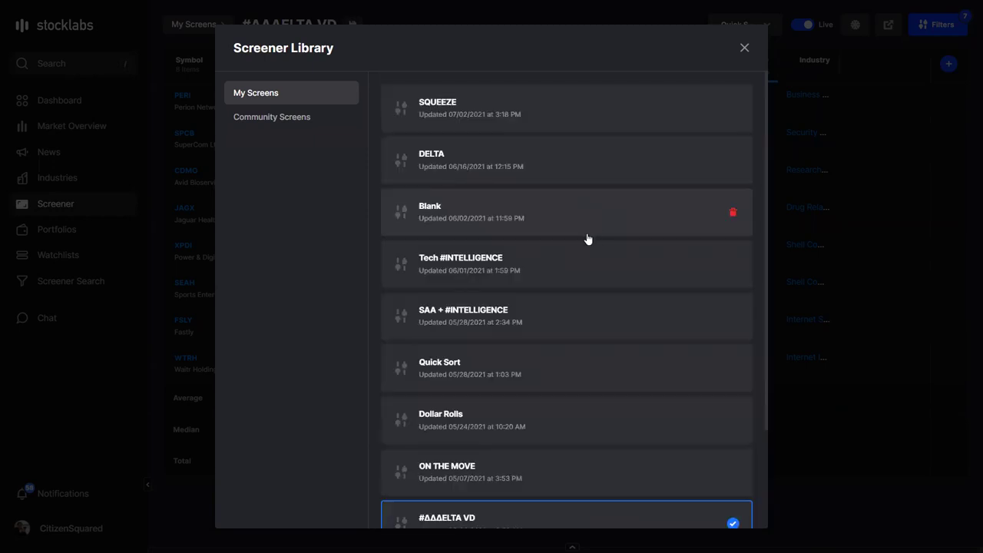
{"action": "left_click", "coordinate": [538, 322]}
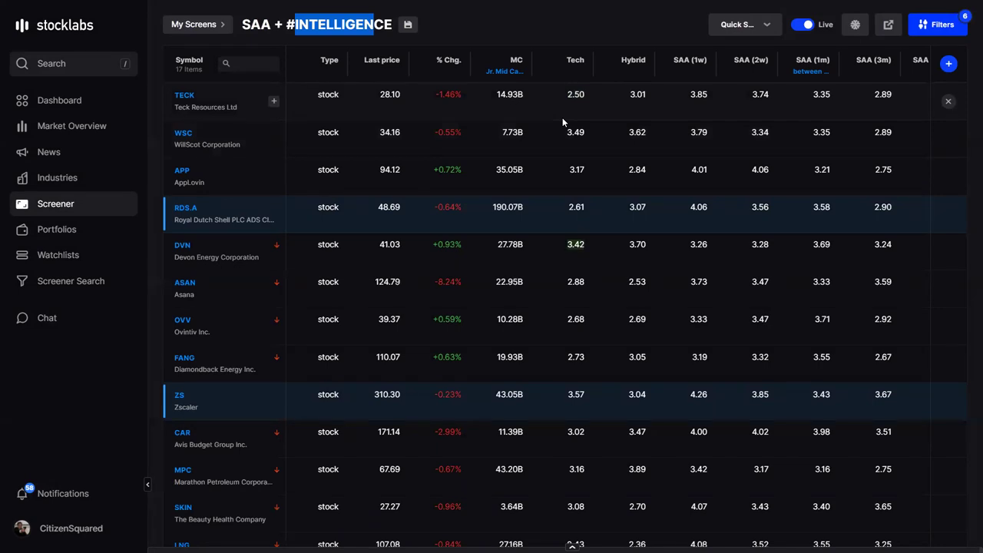
Widen the SAA Score (1y) column of the SAA + #INTELLIGENCE screen to fit its full heading.
{"action": "scroll", "coordinate": [691, 89], "scroll_direction": "right", "scroll_amount": 3}
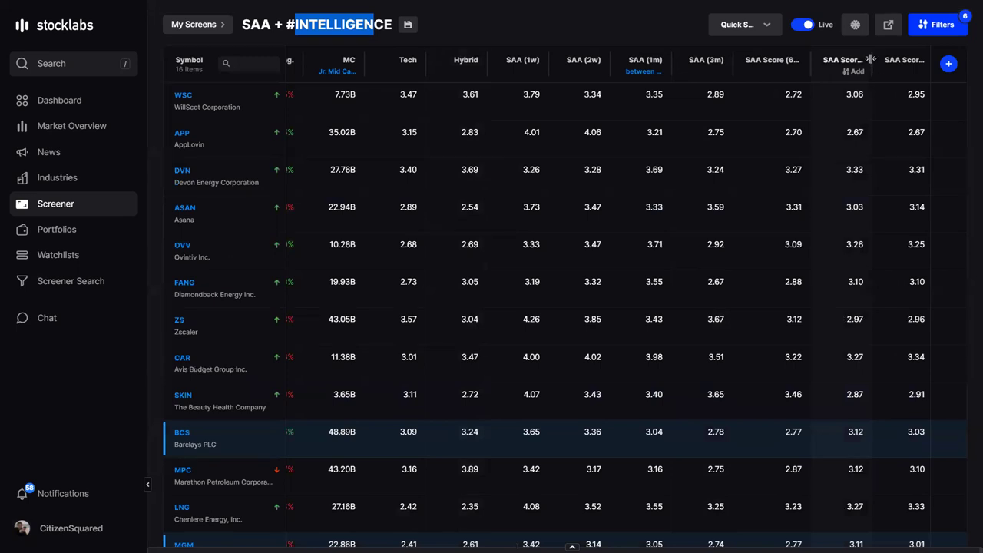
{"action": "scroll", "coordinate": [870, 59], "scroll_direction": "right", "scroll_amount": 3}
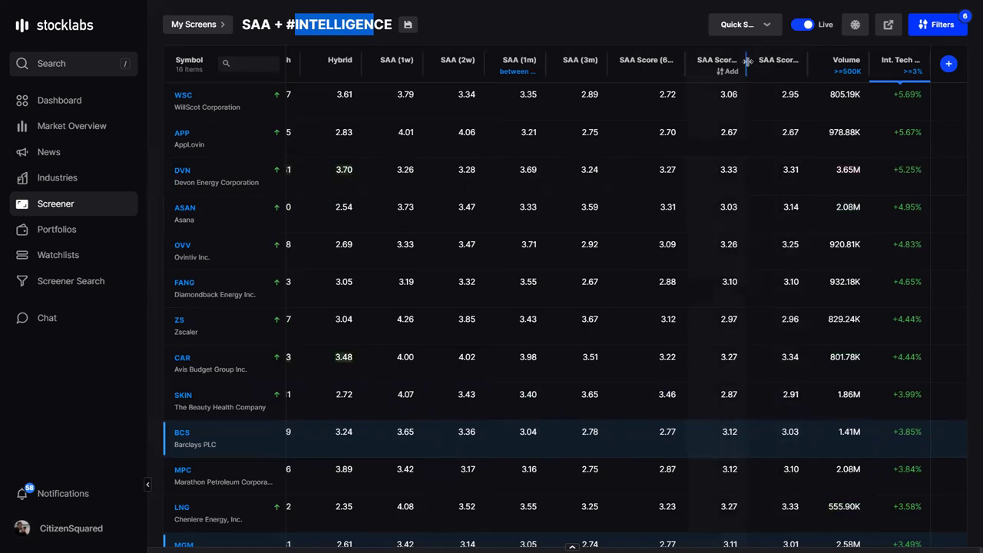
{"action": "left_click_drag", "start_coordinate": [764, 63], "coordinate": [765, 64]}
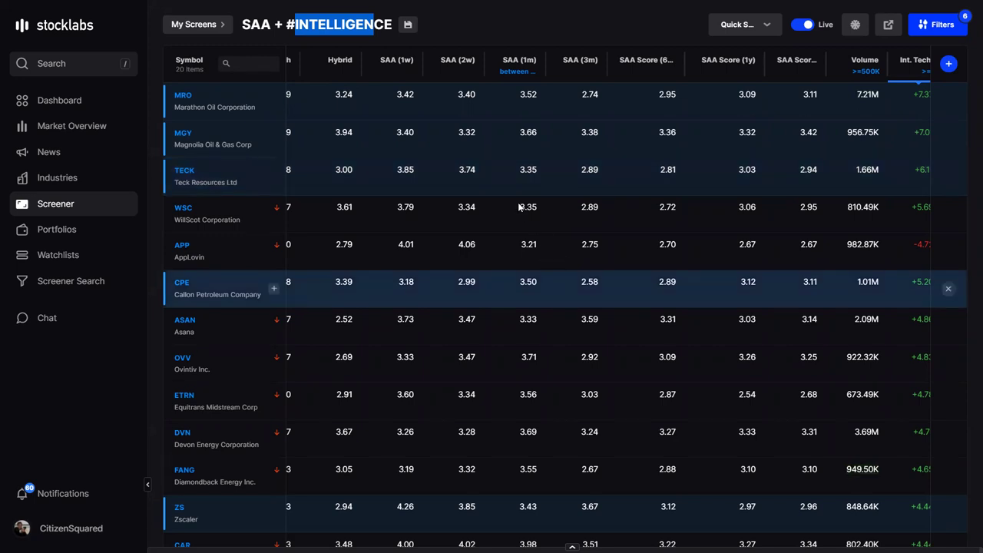
Examine the fields available as columns, including Technical, Financials, Intelligence, Volume Tools and Price Targets, and leave without adding any.
{"action": "scroll", "coordinate": [519, 206], "scroll_direction": "left", "scroll_amount": 5}
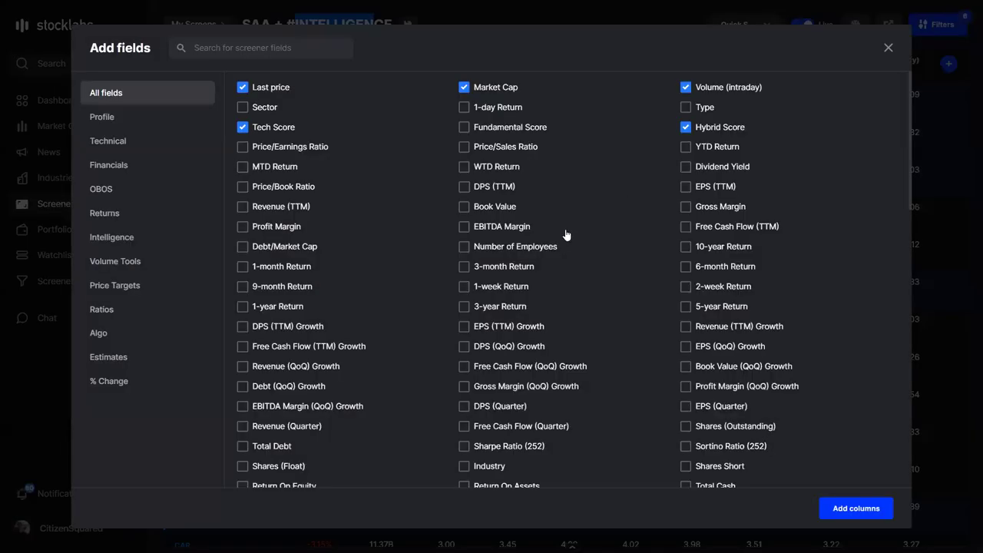
{"action": "scroll", "coordinate": [564, 232], "scroll_direction": "down", "scroll_amount": 6}
{"action": "scroll", "coordinate": [565, 233], "scroll_direction": "down", "scroll_amount": 8}
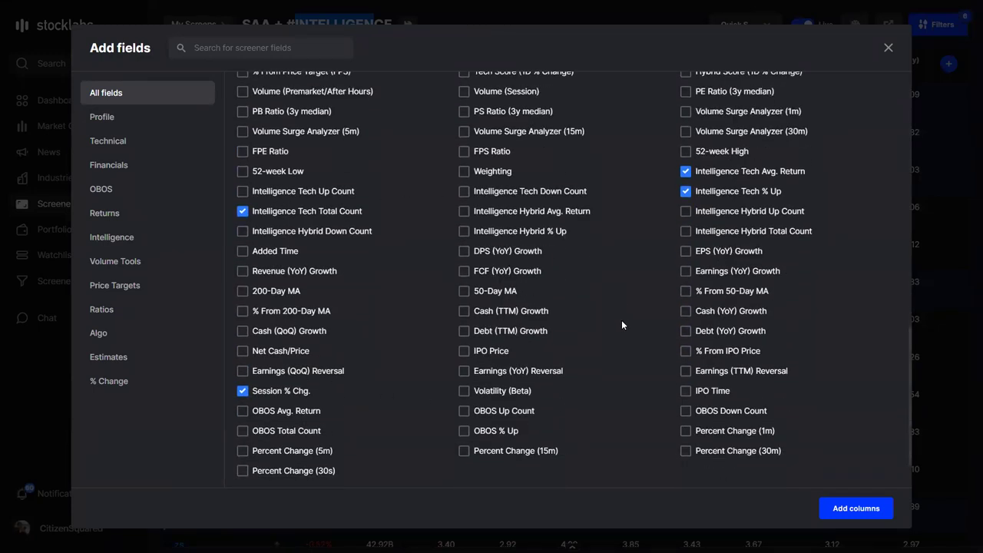
{"action": "left_click", "coordinate": [128, 146]}
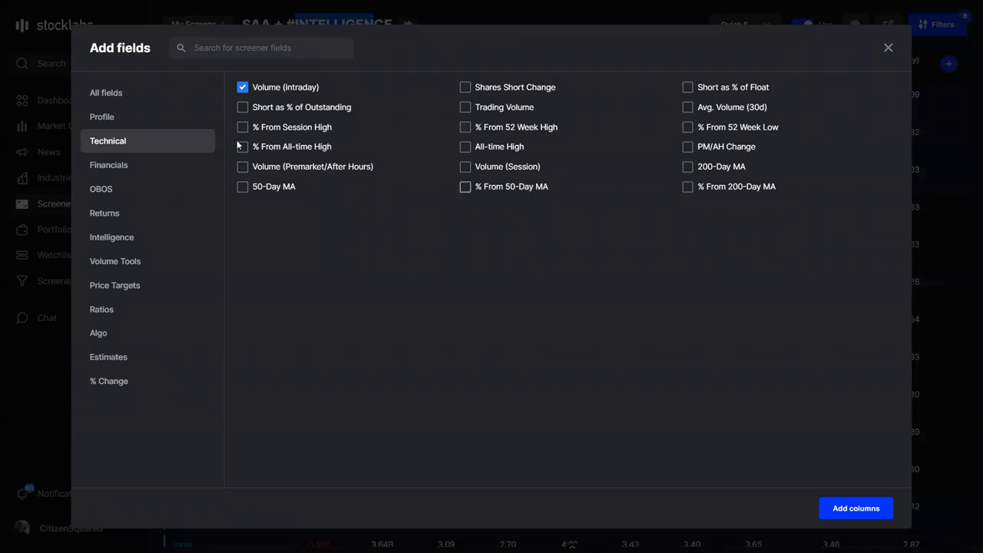
{"action": "left_click", "coordinate": [120, 172]}
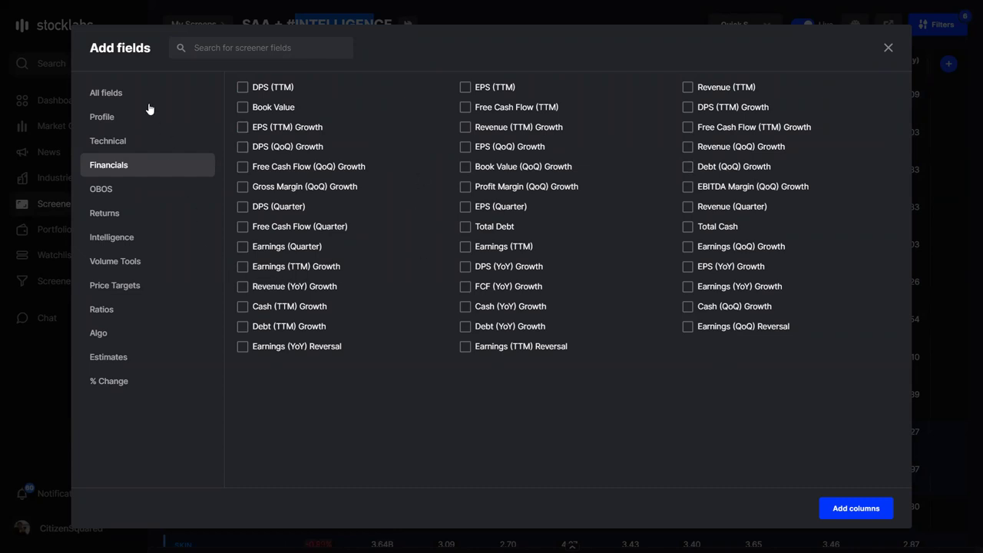
{"action": "left_click", "coordinate": [119, 239]}
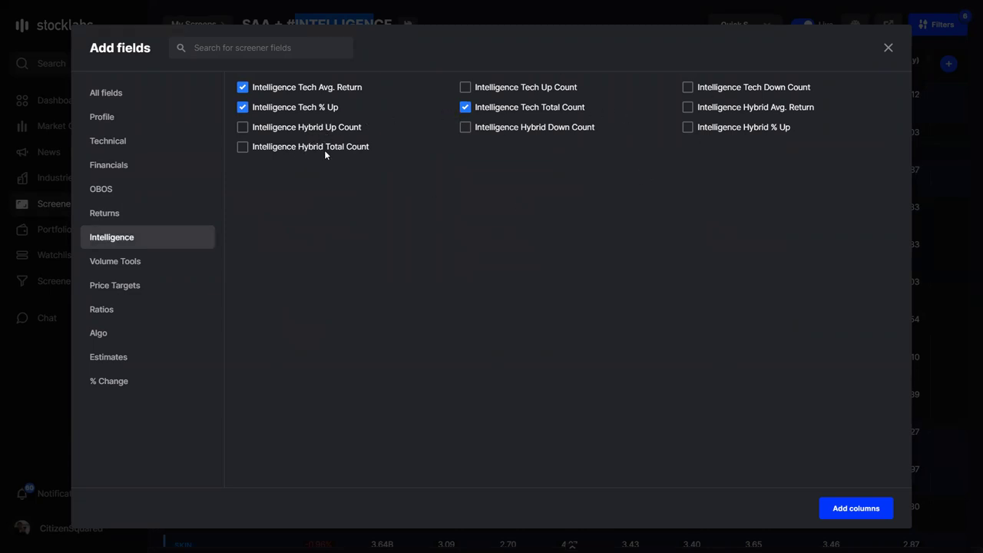
{"action": "left_click", "coordinate": [129, 261]}
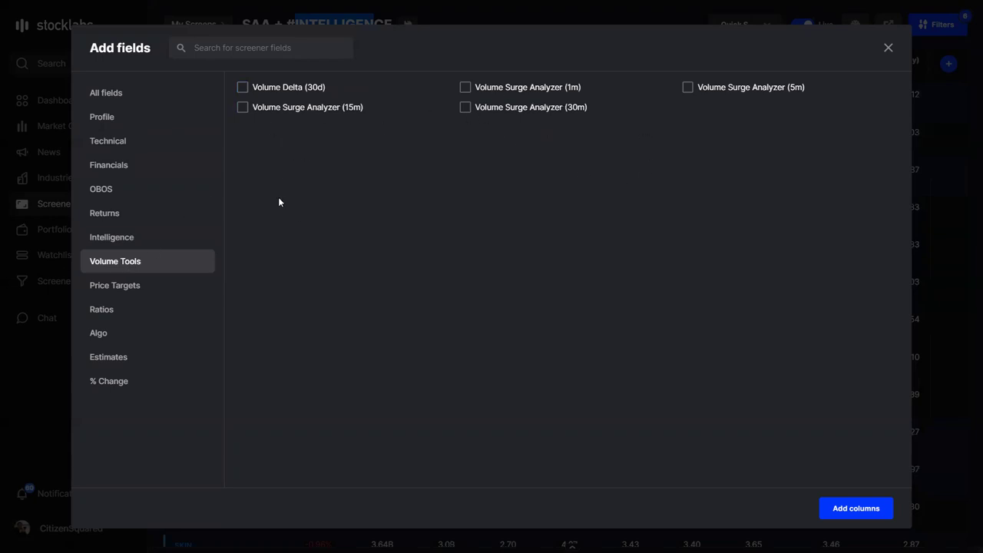
{"action": "left_click", "coordinate": [129, 288]}
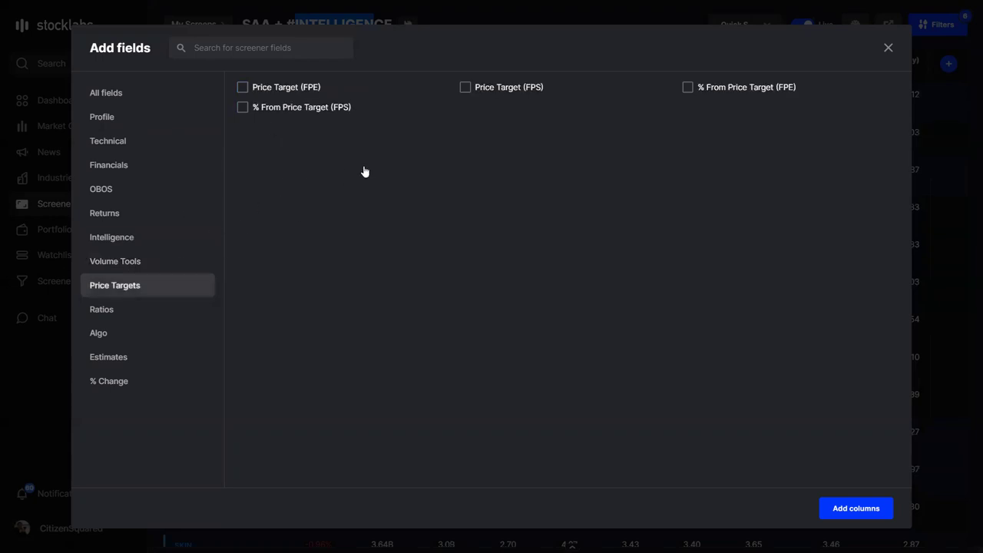
{"action": "left_click", "coordinate": [888, 49]}
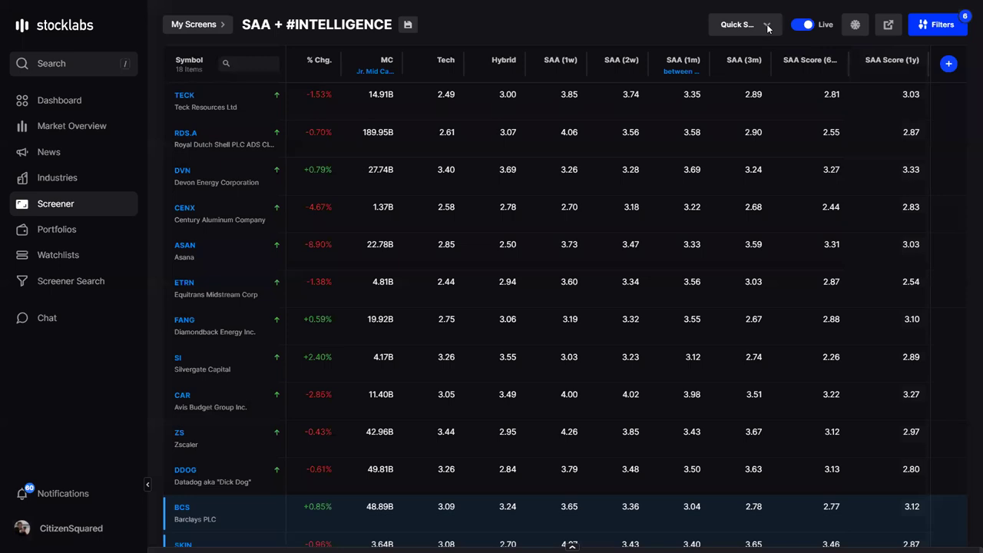
Apply the quick screen Price Targets, Using FPS and 3yr Median PS, and review its rows down to the average, median and total.
{"action": "left_click", "coordinate": [767, 26]}
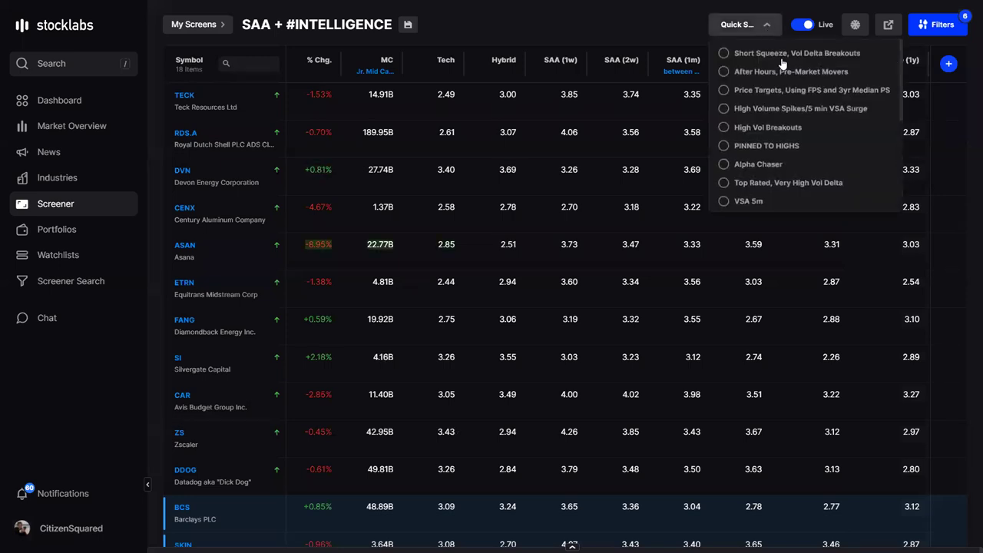
{"action": "left_click", "coordinate": [723, 90]}
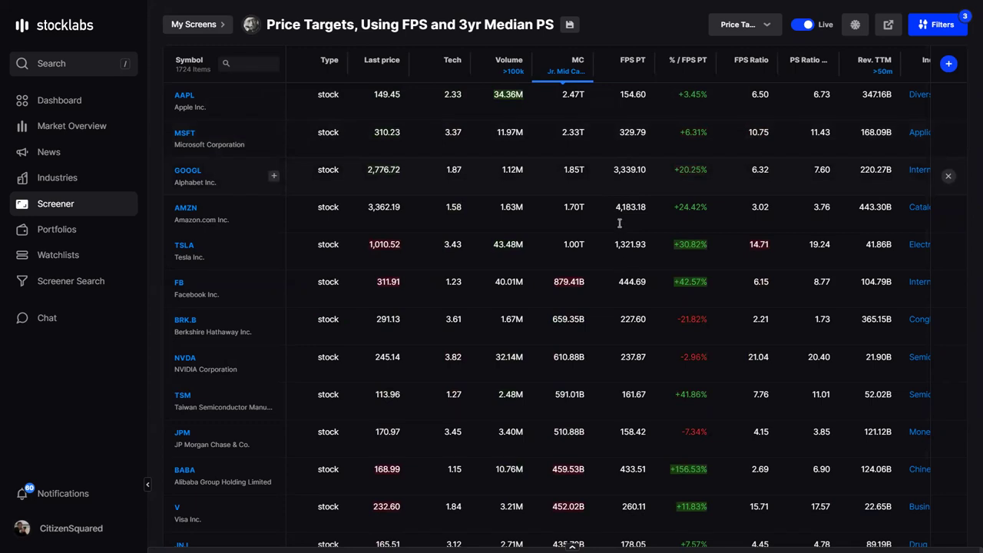
{"action": "scroll", "coordinate": [621, 223], "scroll_direction": "down", "scroll_amount": 3}
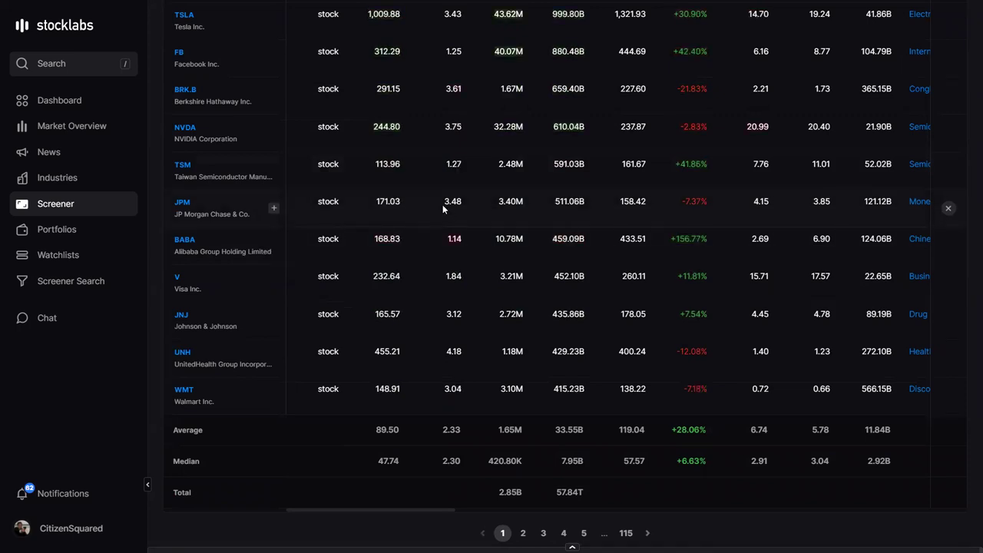
{"action": "scroll", "coordinate": [442, 205], "scroll_direction": "up", "scroll_amount": 3}
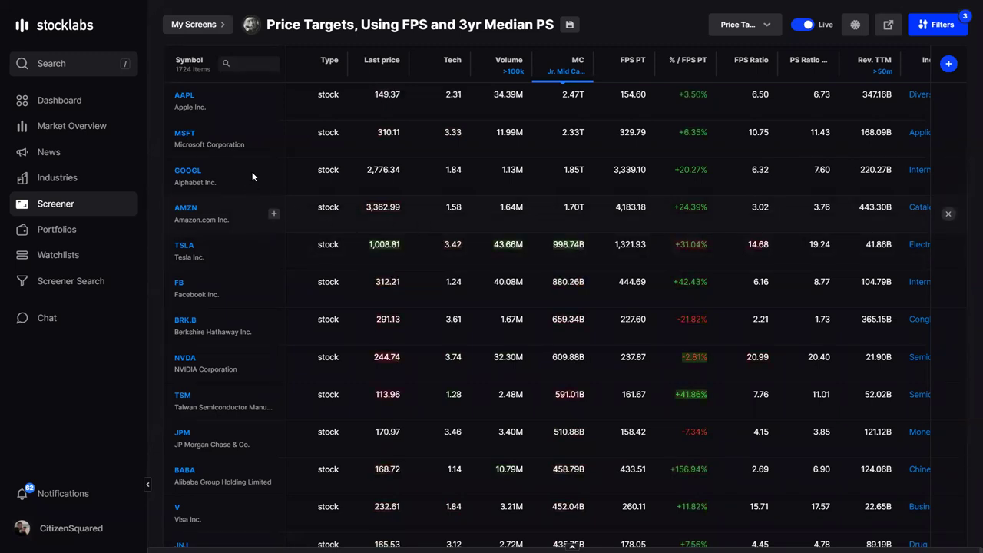
Open the Portfolios page, view the Following and Community lists, and return to the followed portfolios.
{"action": "left_click", "coordinate": [53, 228]}
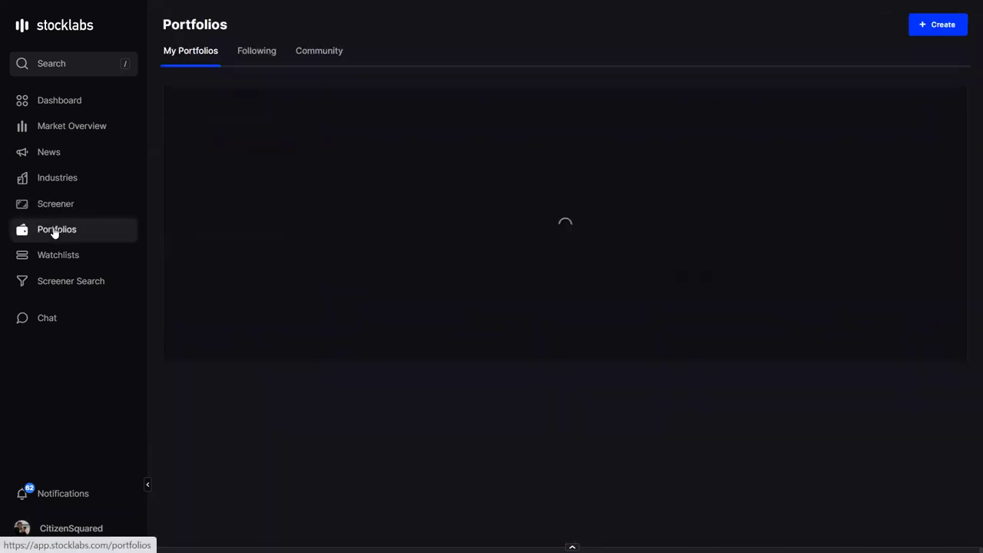
{"action": "left_click", "coordinate": [238, 54]}
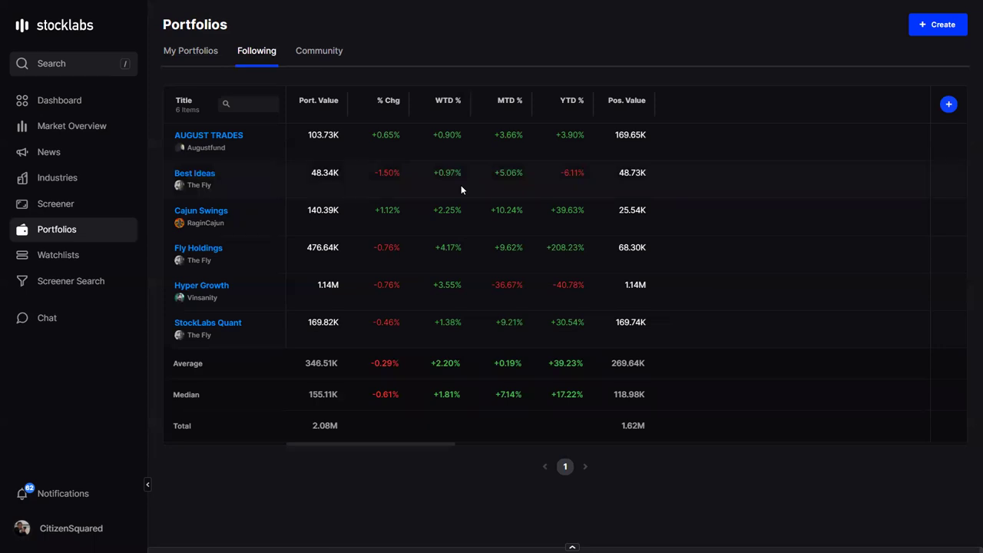
{"action": "left_click", "coordinate": [330, 57]}
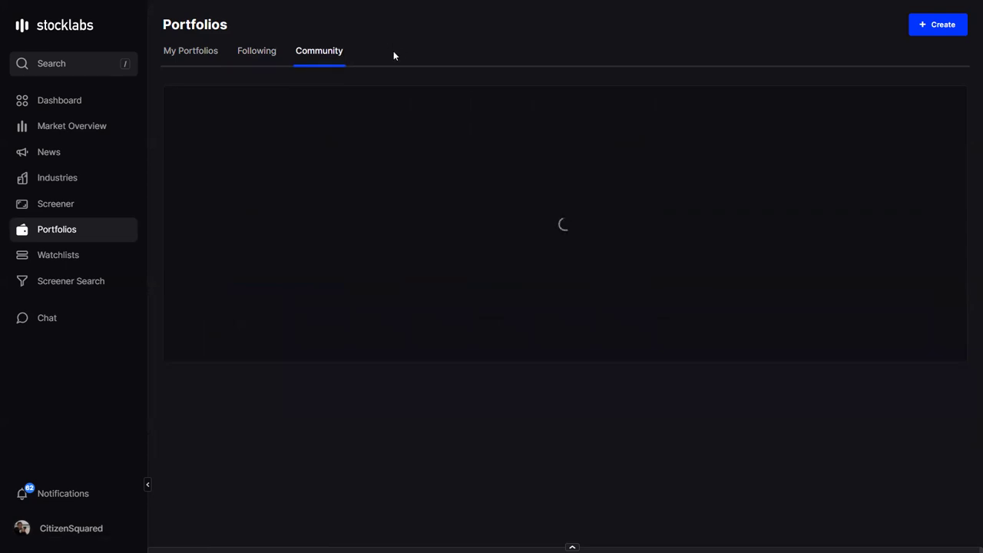
{"action": "left_click", "coordinate": [242, 53]}
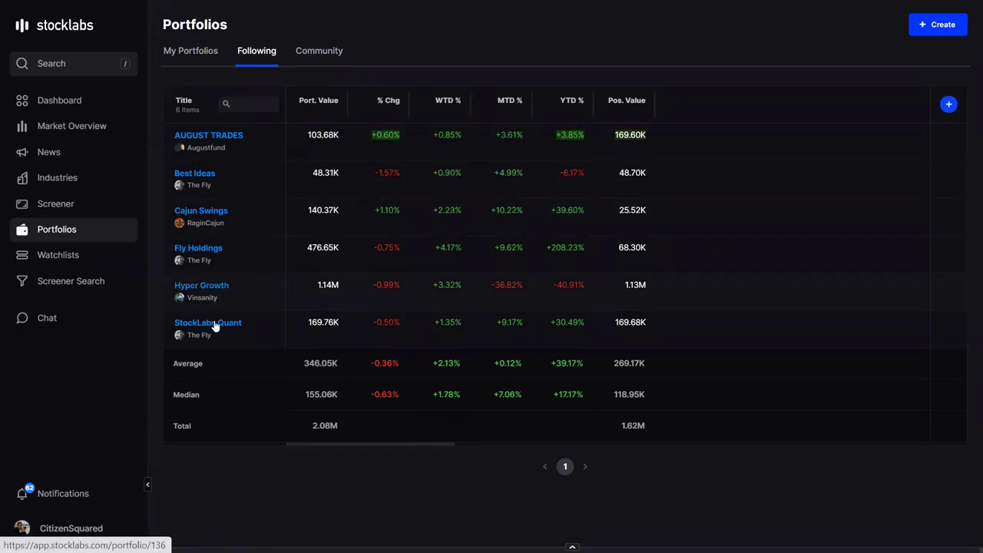
Open the followed portfolio StockLabs Quant, check its YTD return, and go back to the Following list of portfolios.
{"action": "left_click", "coordinate": [215, 326]}
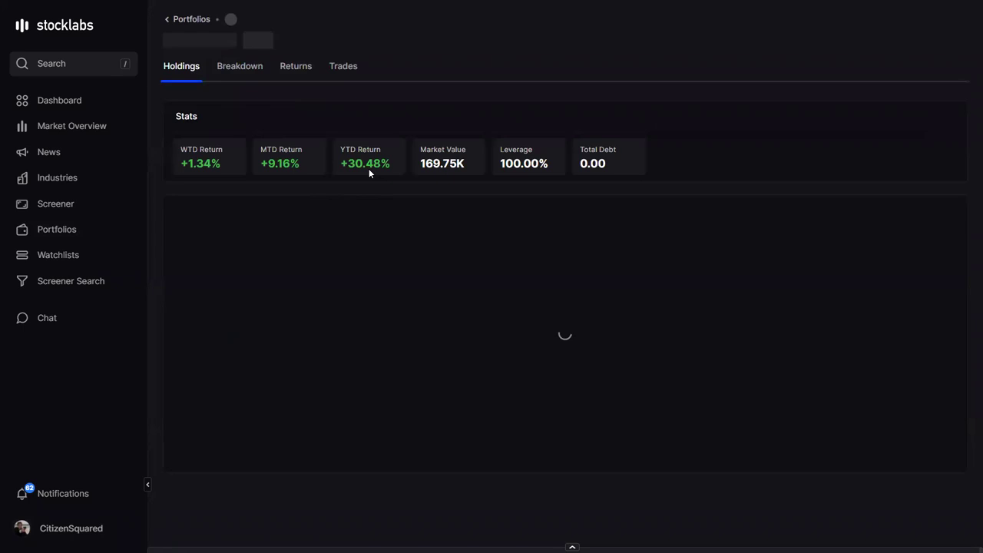
{"action": "left_click_drag", "start_coordinate": [347, 164], "coordinate": [379, 172]}
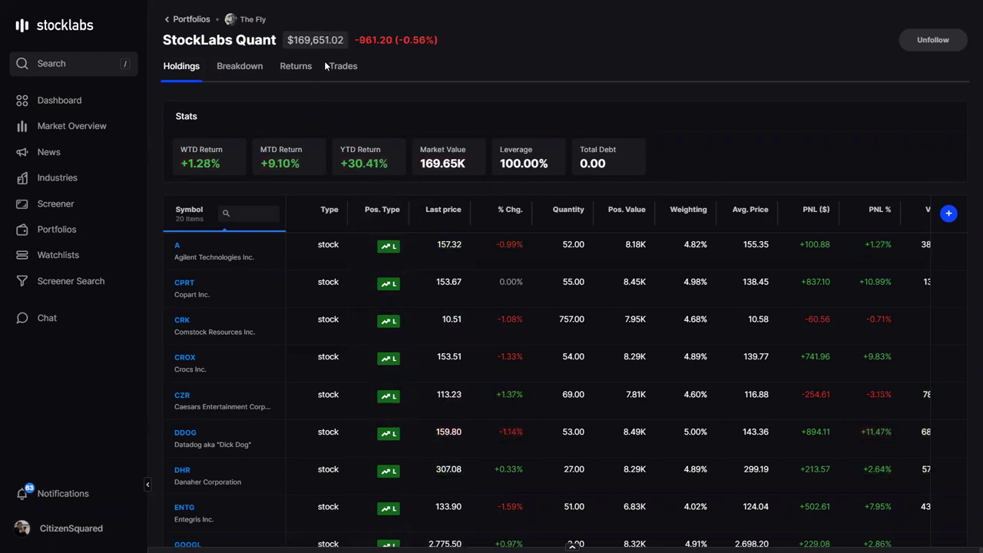
{"action": "left_click", "coordinate": [181, 20]}
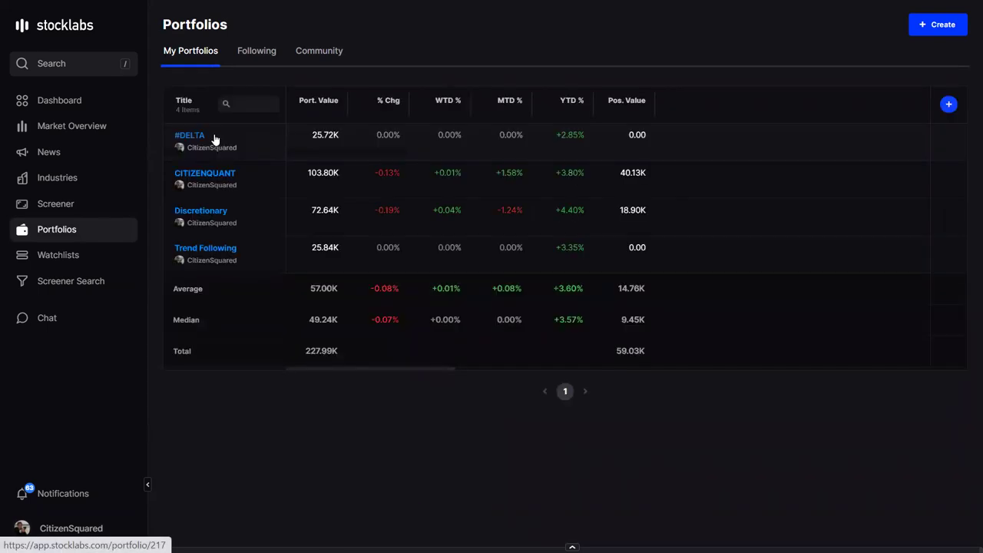
{"action": "left_click", "coordinate": [242, 52]}
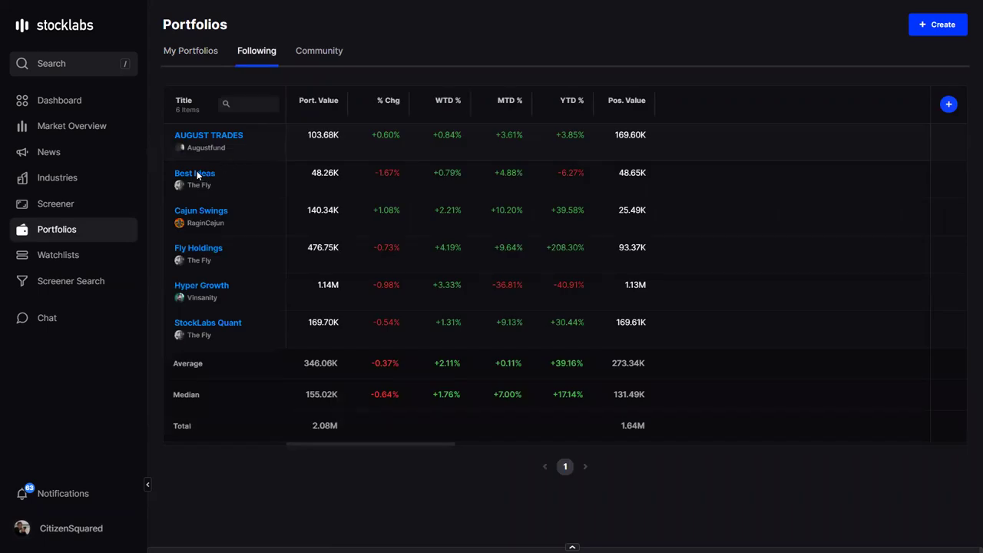
Open the Best Ideas portfolio and review its YTD return and holdings down to the average, median and total rows.
{"action": "left_click", "coordinate": [197, 175]}
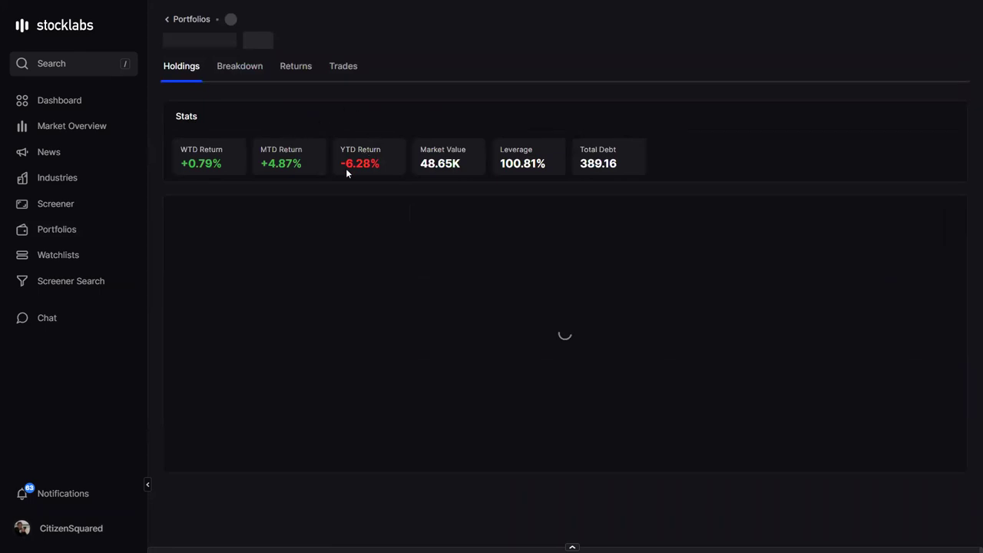
{"action": "double_click", "coordinate": [374, 163]}
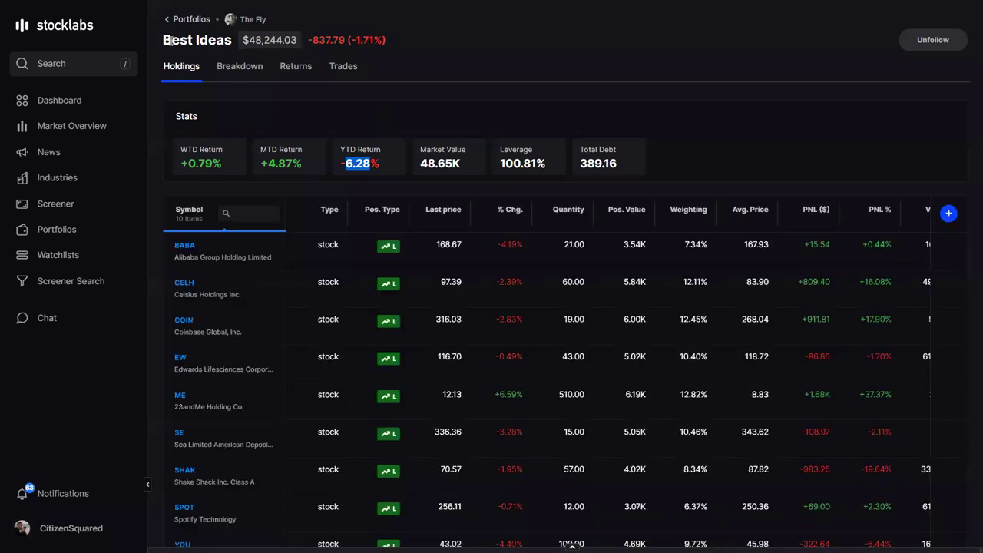
{"action": "scroll", "coordinate": [388, 248], "scroll_direction": "down", "scroll_amount": 3}
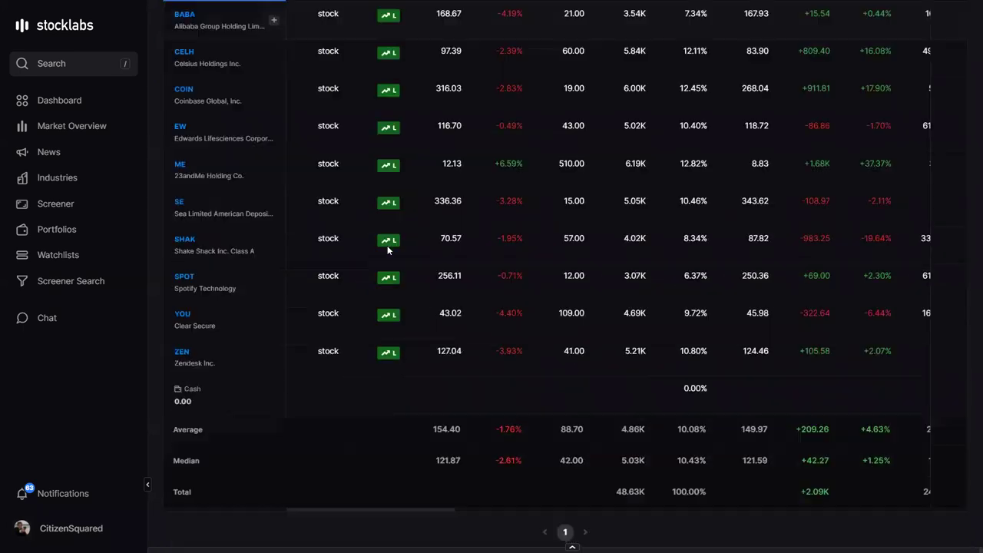
{"action": "scroll", "coordinate": [448, 255], "scroll_direction": "up", "scroll_amount": 2}
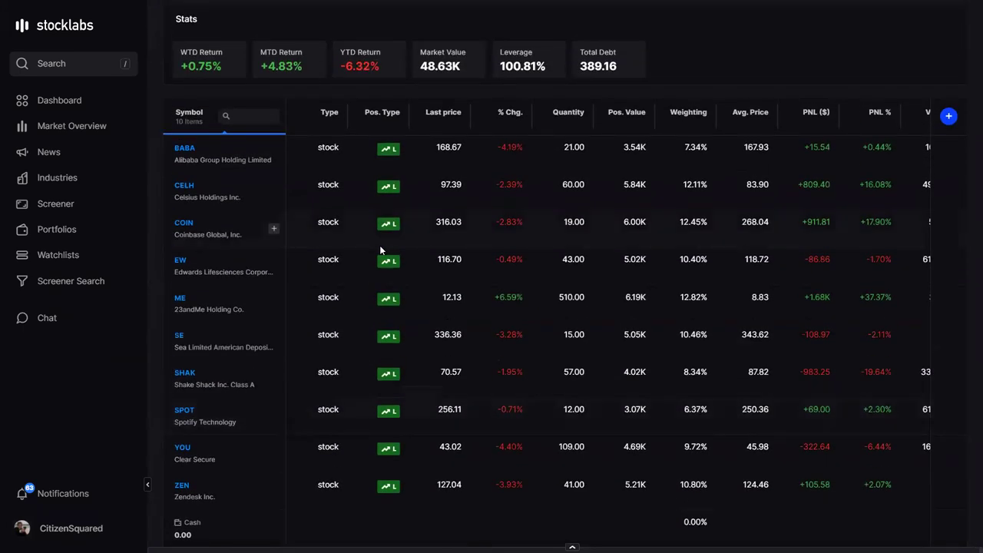
{"action": "scroll", "coordinate": [468, 239], "scroll_direction": "down", "scroll_amount": 2}
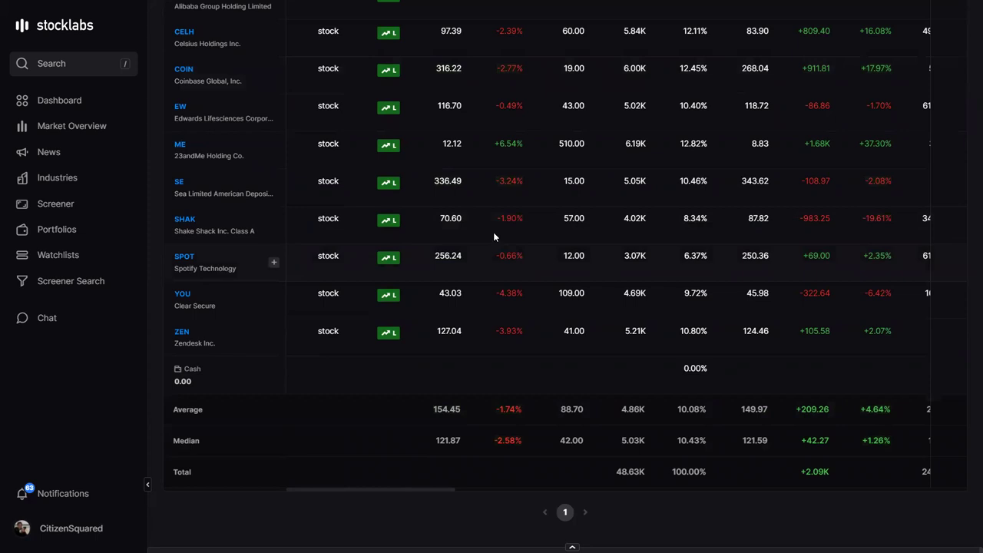
{"action": "scroll", "coordinate": [493, 236], "scroll_direction": "up", "scroll_amount": 1}
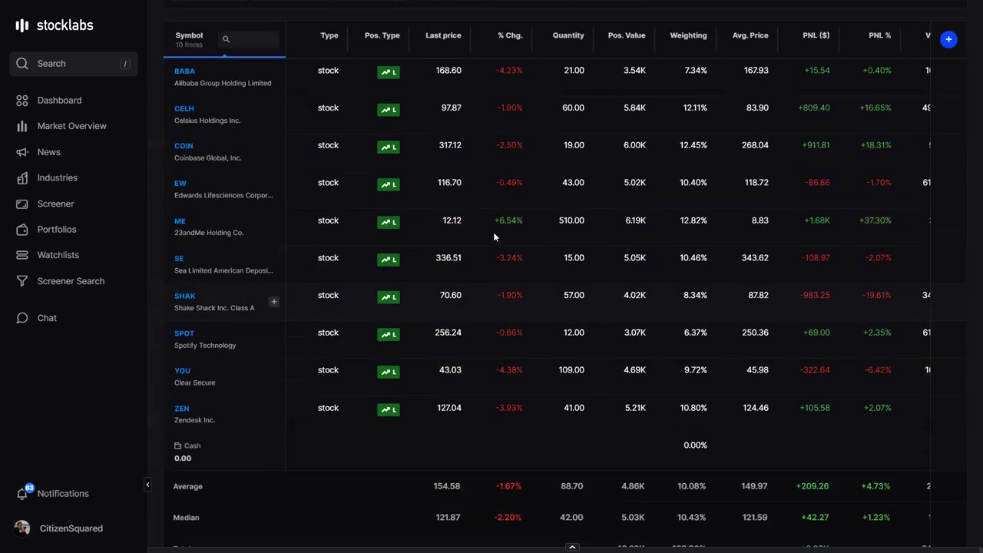
{"action": "scroll", "coordinate": [494, 236], "scroll_direction": "up", "scroll_amount": 2}
{"action": "scroll", "coordinate": [494, 236], "scroll_direction": "down", "scroll_amount": 3}
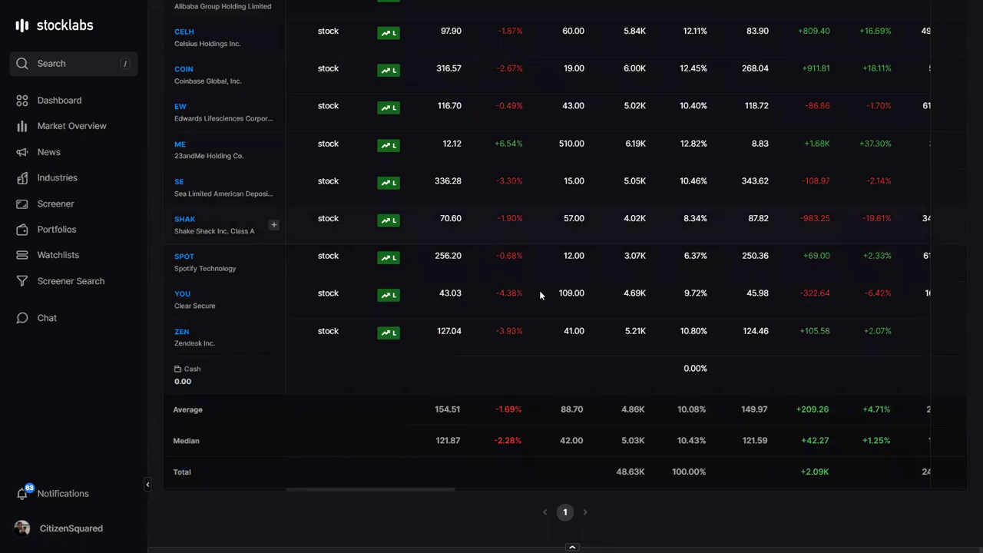
{"action": "scroll", "coordinate": [539, 244], "scroll_direction": "up", "scroll_amount": 2}
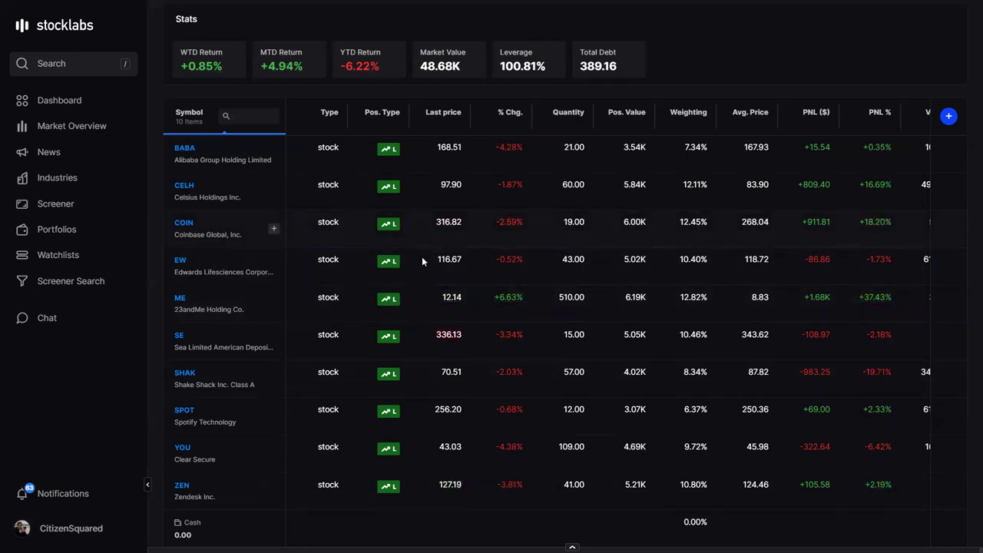
{"action": "scroll", "coordinate": [224, 212], "scroll_direction": "up", "scroll_amount": 3}
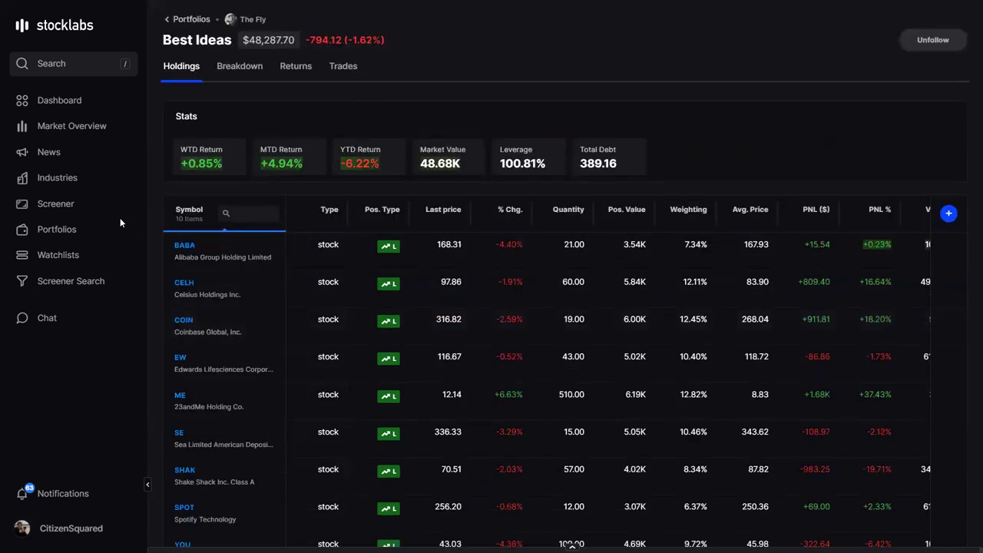
Open the Hedge Fund Darlings watchlist and examine the fields available as columns, leaving without adding any.
{"action": "left_click", "coordinate": [58, 255]}
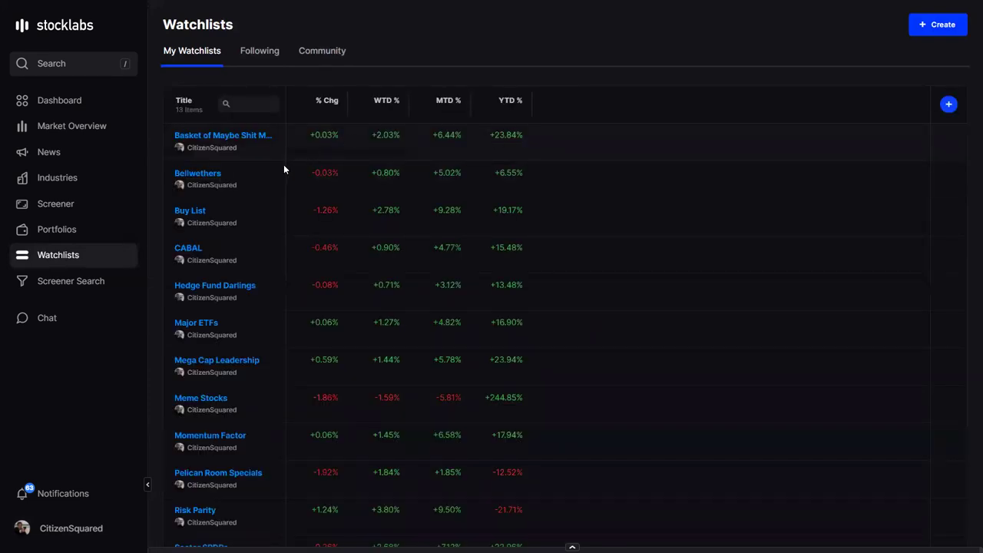
{"action": "left_click", "coordinate": [219, 289]}
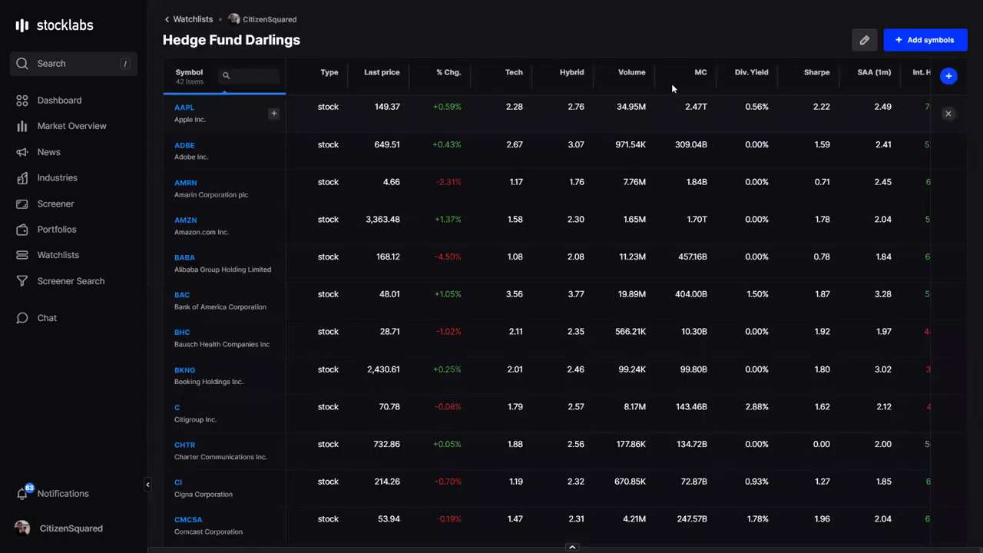
{"action": "left_click", "coordinate": [948, 77]}
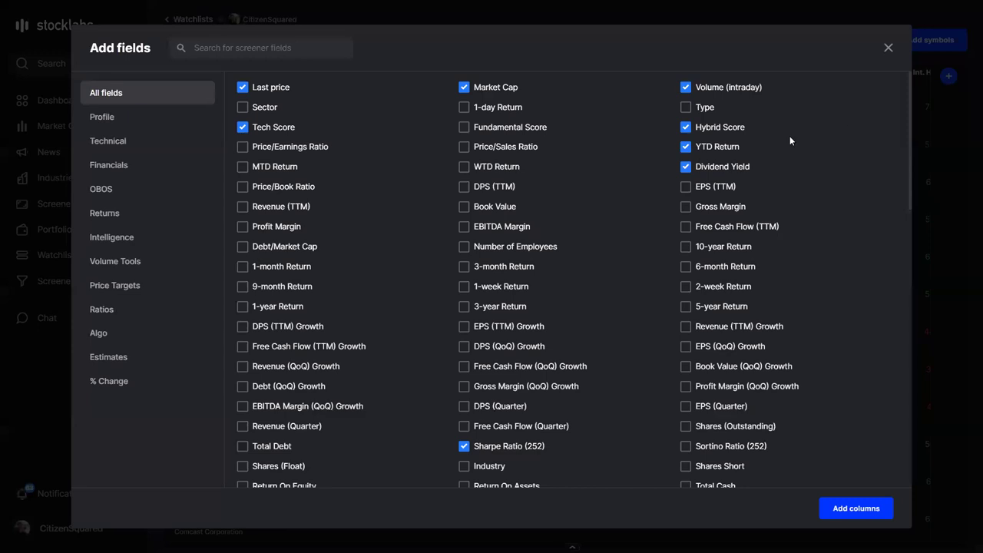
{"action": "scroll", "coordinate": [606, 262], "scroll_direction": "down", "scroll_amount": 10}
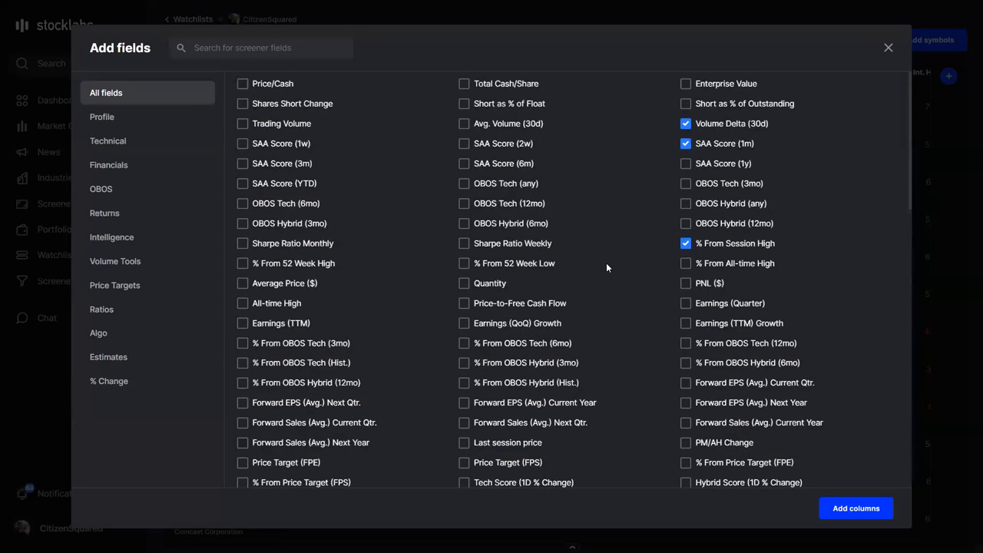
{"action": "scroll", "coordinate": [406, 323], "scroll_direction": "up", "scroll_amount": 10}
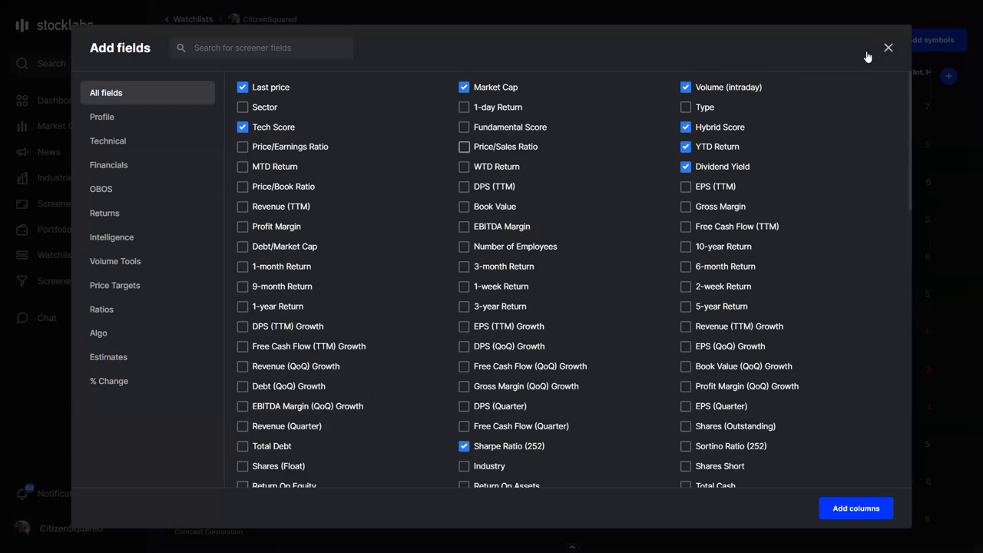
{"action": "key", "text": "Escape"}
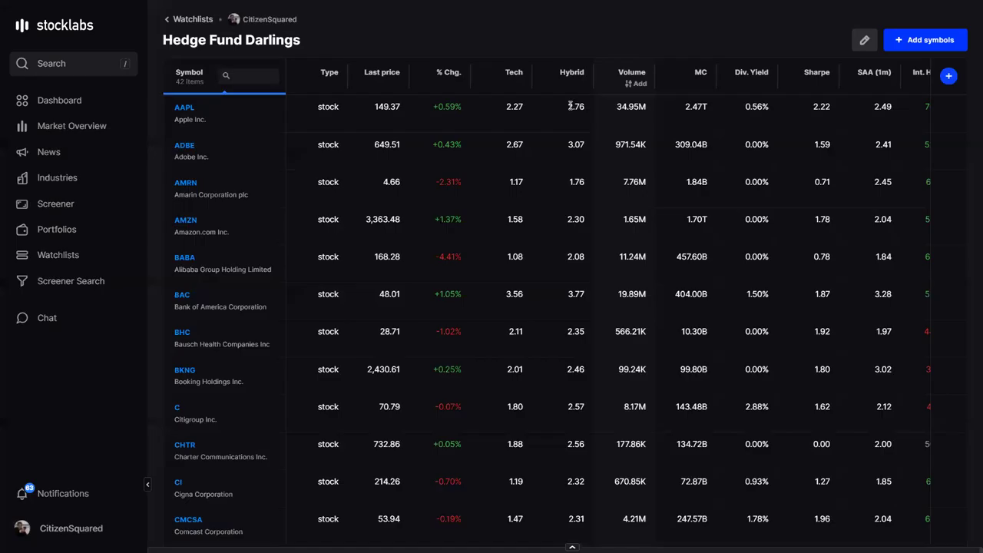
In Screener Search, restrict the sources to News, excluding Company Profile and Pelican Room, and search for the keyword "respiratory".
{"action": "left_click", "coordinate": [62, 284]}
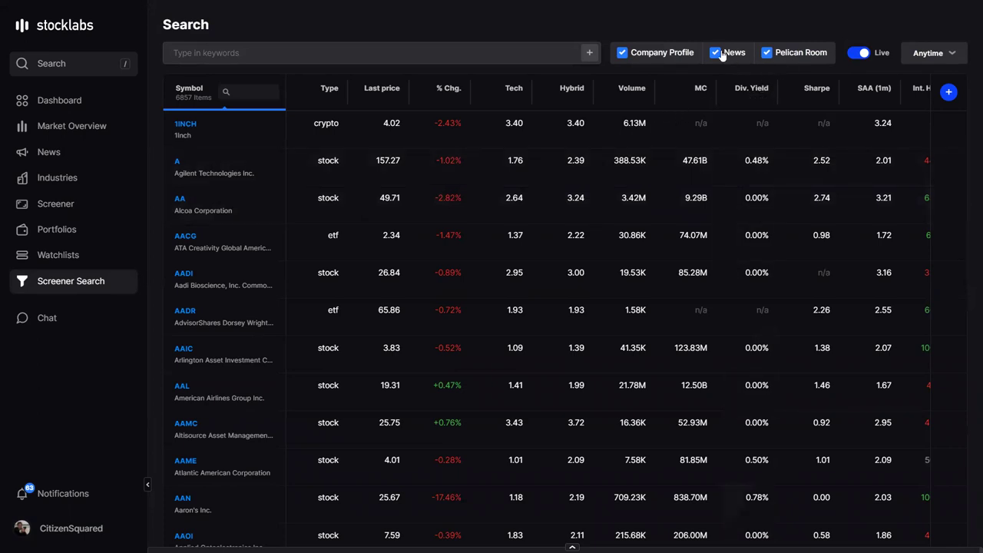
{"action": "left_click", "coordinate": [629, 56]}
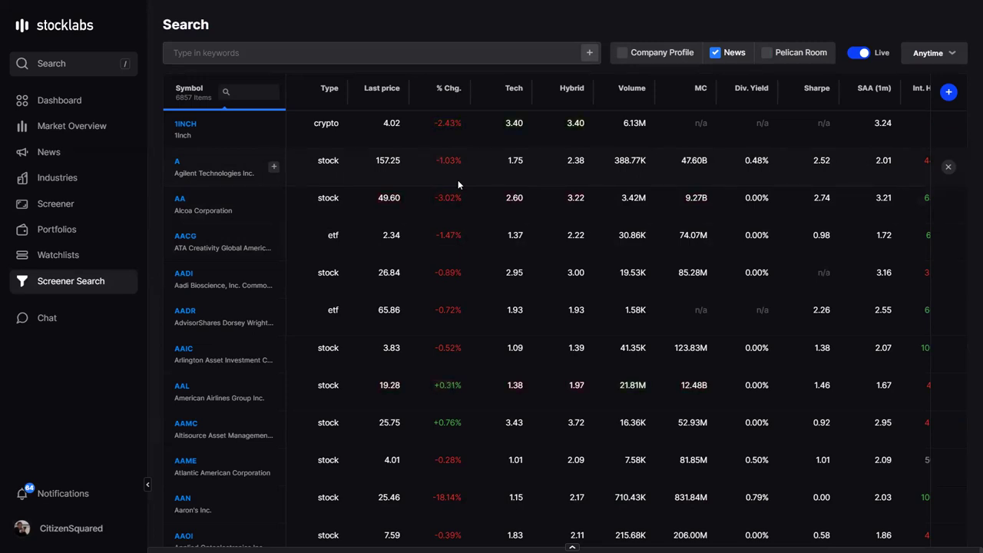
{"action": "left_click", "coordinate": [380, 54]}
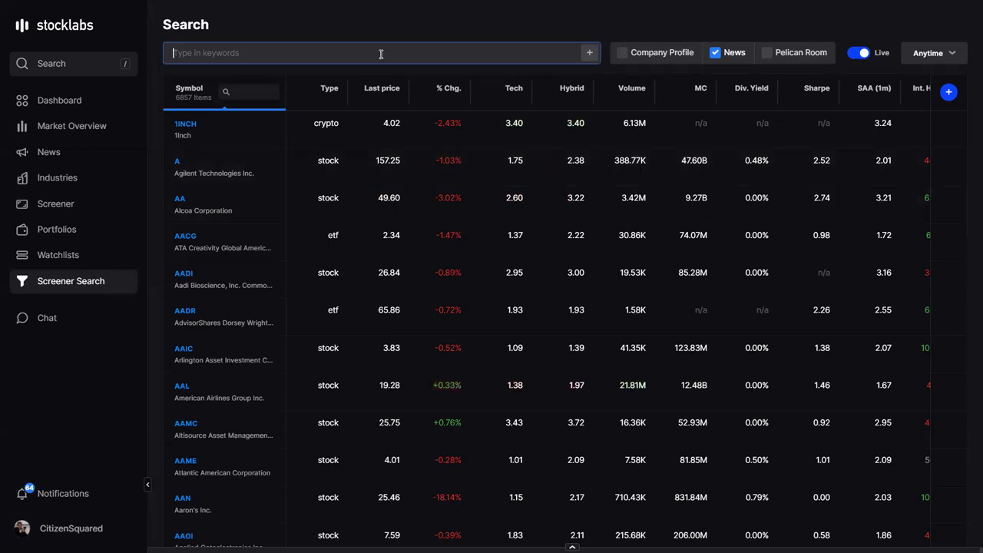
{"action": "type", "text": "respira"}
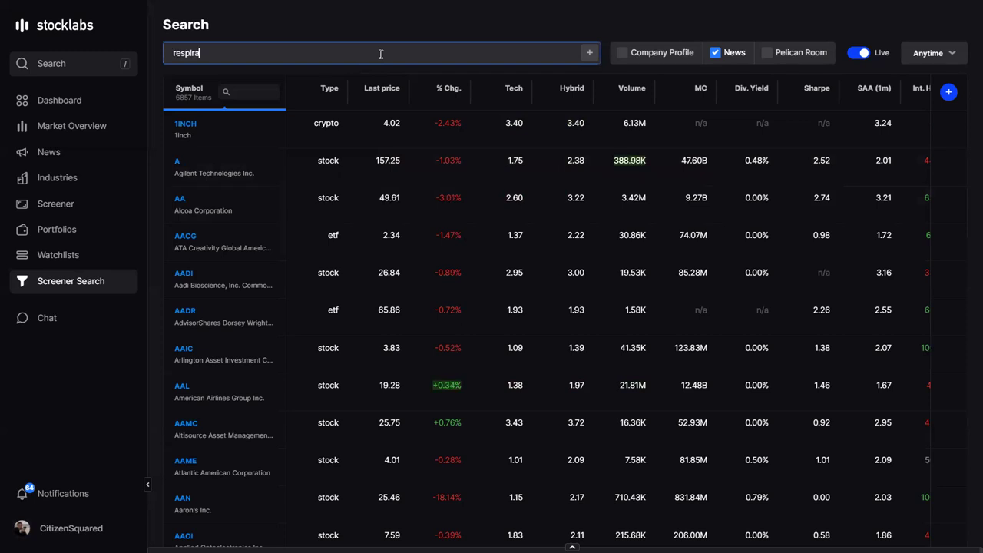
{"action": "type", "text": "tory"}
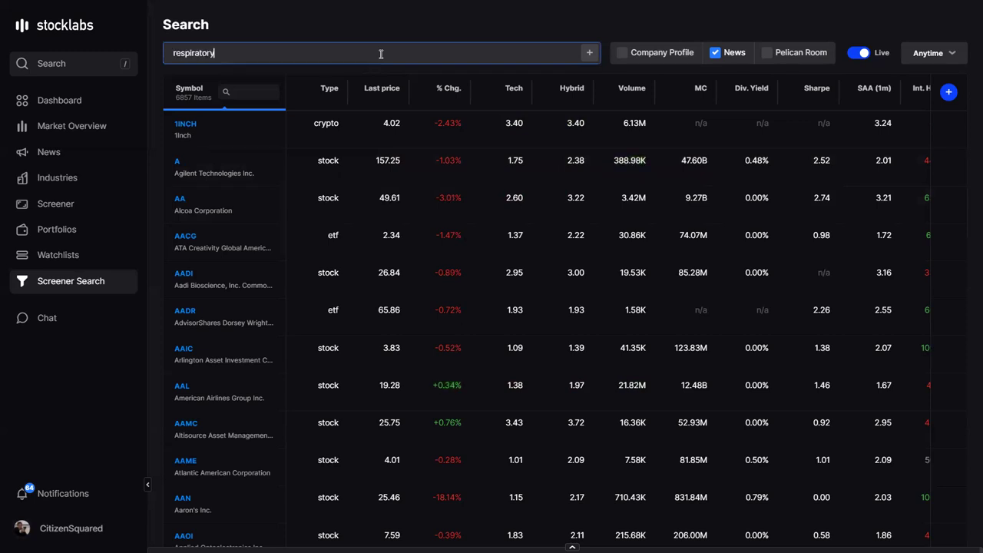
{"action": "key", "text": "Return"}
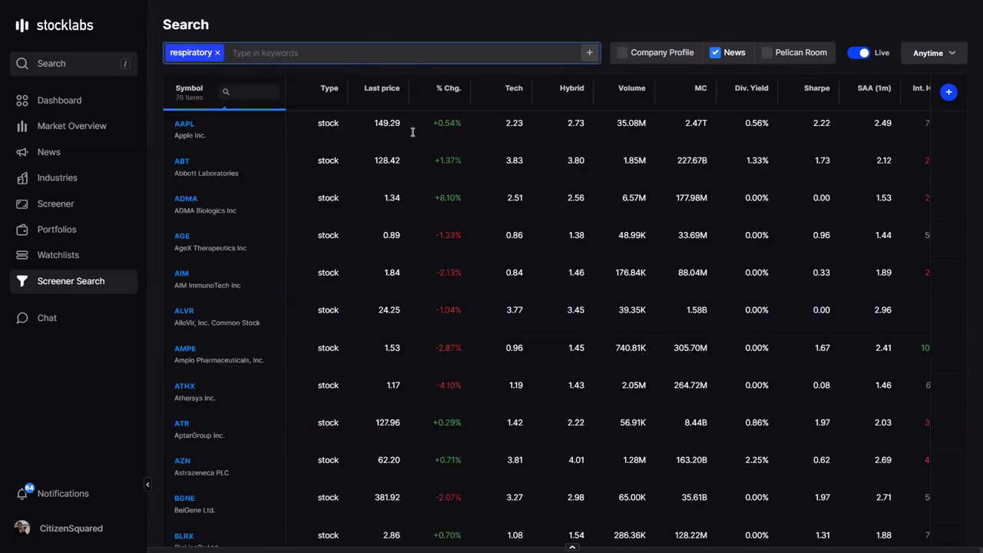
Limit the keyword search to the past 24 hours and replace "respiratory" with the keyword "coronavirus".
{"action": "left_click", "coordinate": [945, 53]}
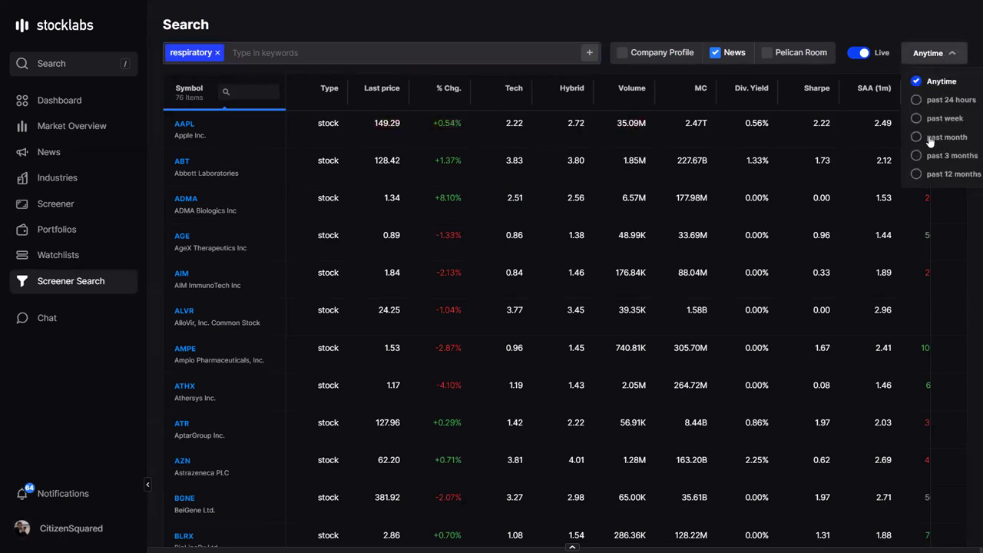
{"action": "left_click", "coordinate": [937, 101]}
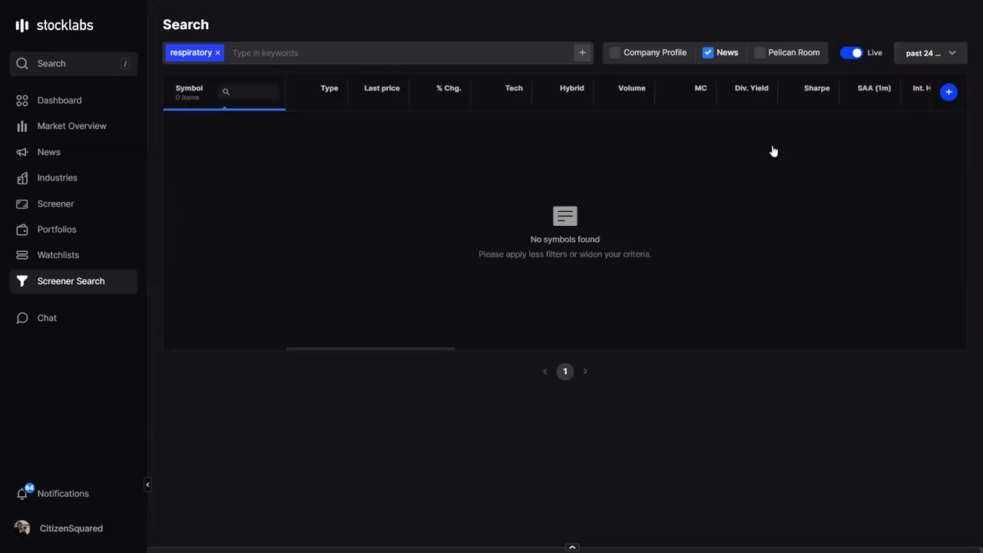
{"action": "left_click", "coordinate": [218, 54]}
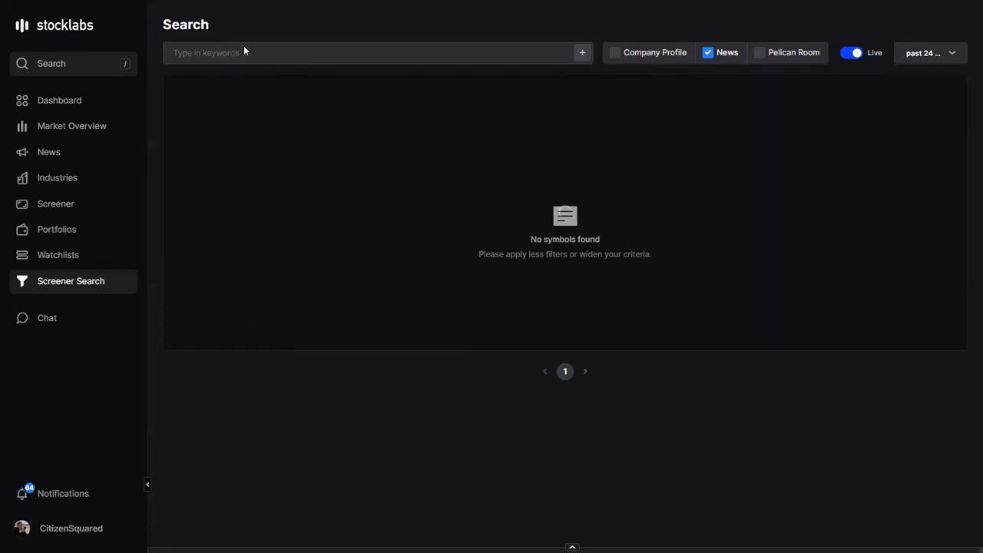
{"action": "left_click", "coordinate": [234, 55]}
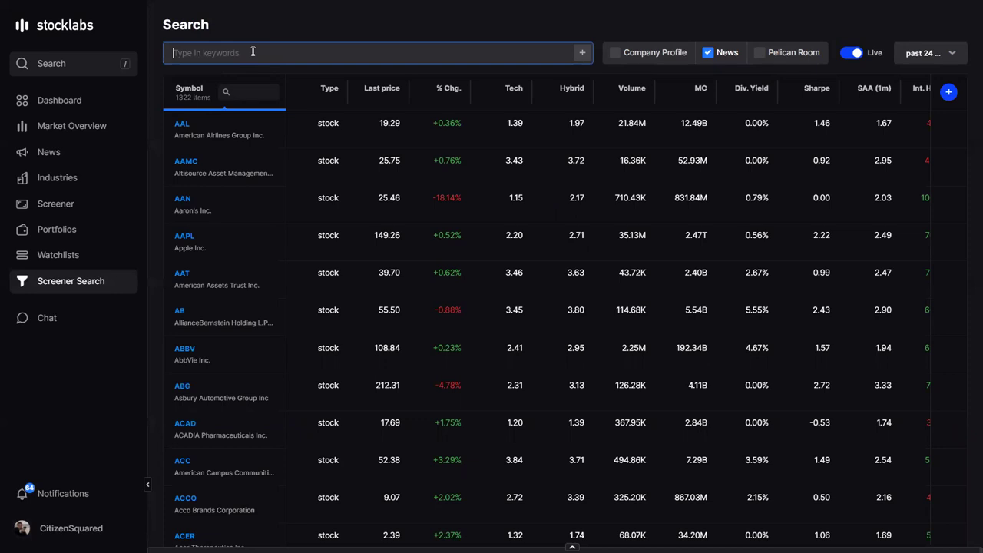
{"action": "type", "text": "coronavirus"}
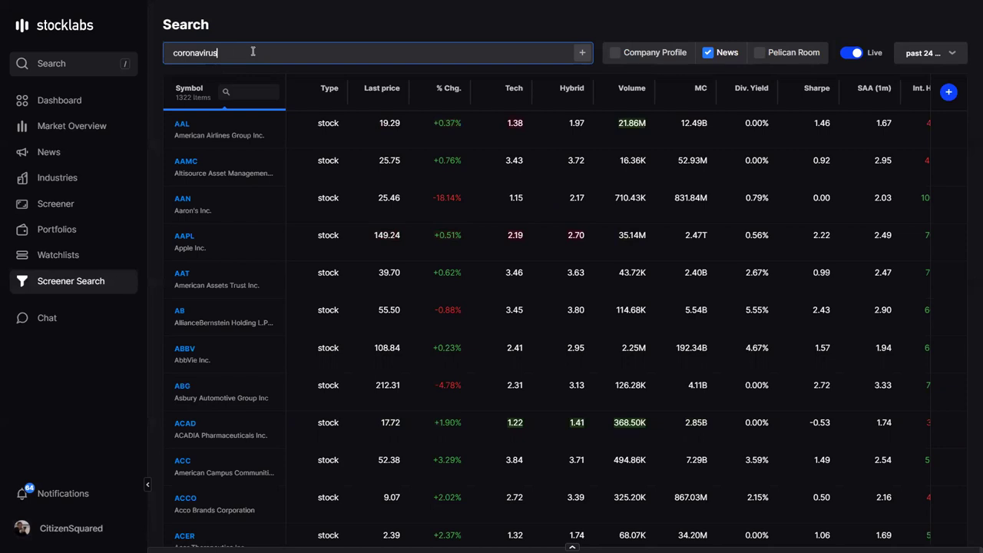
{"action": "key", "text": "Return"}
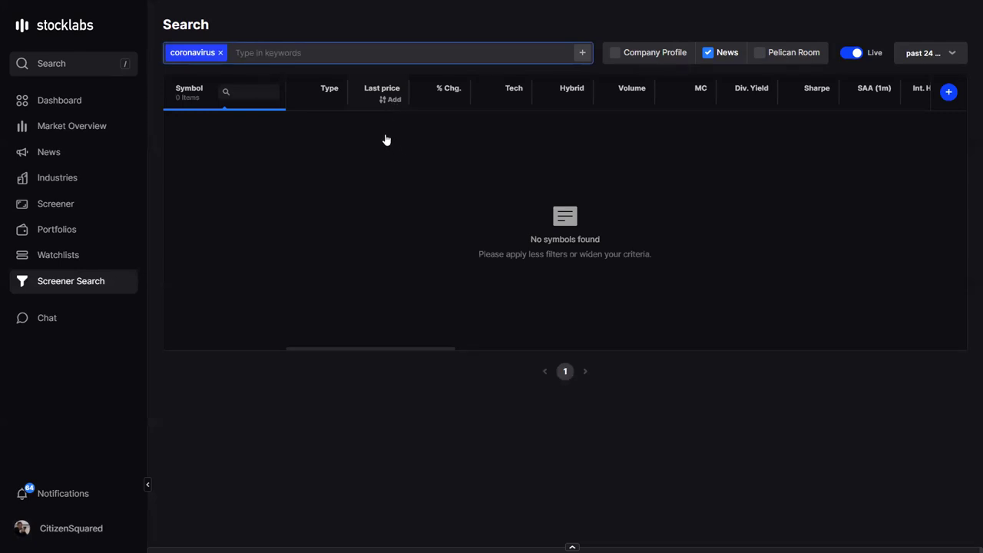
Replace the "coronavirus" keyword with "trump" in the News search.
{"action": "left_click", "coordinate": [221, 54]}
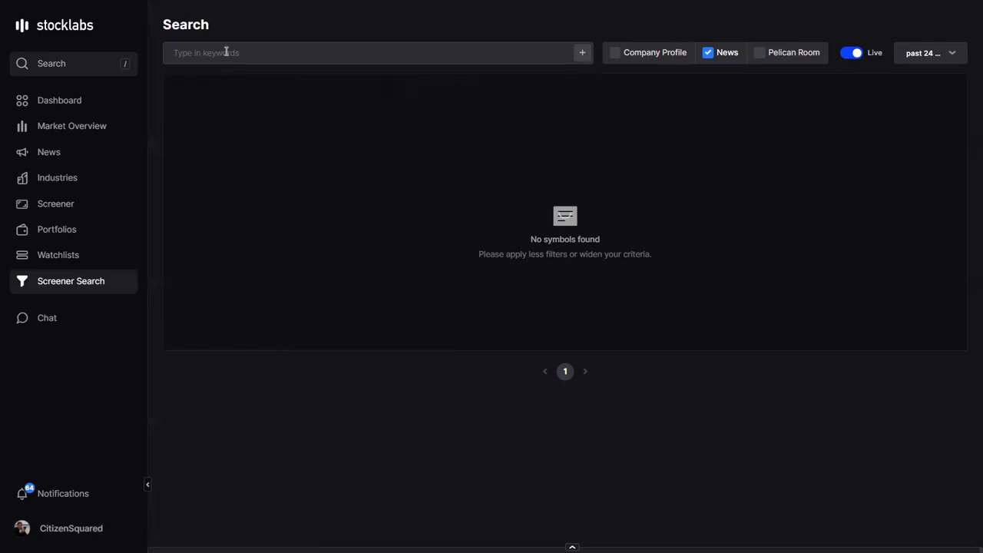
{"action": "left_click", "coordinate": [226, 52]}
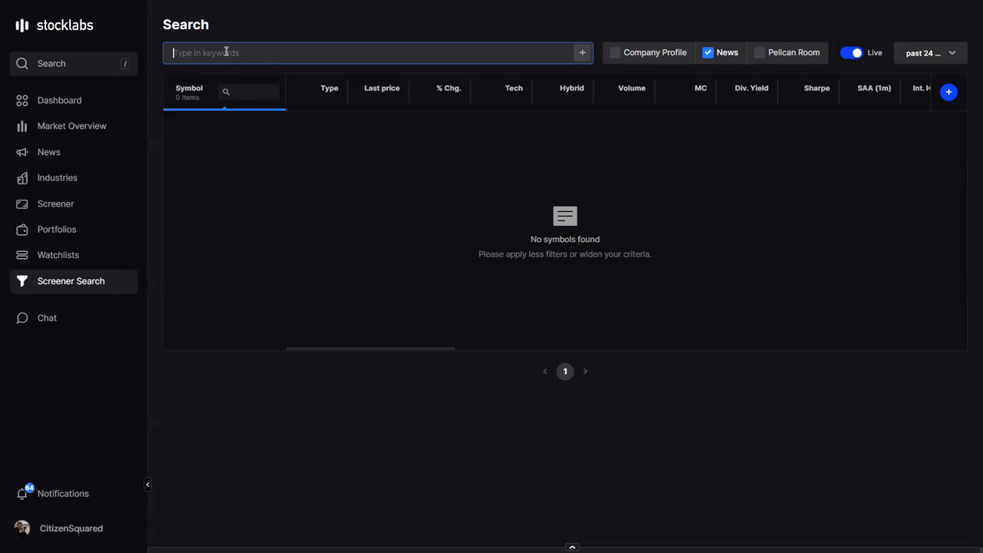
{"action": "type", "text": "t"}
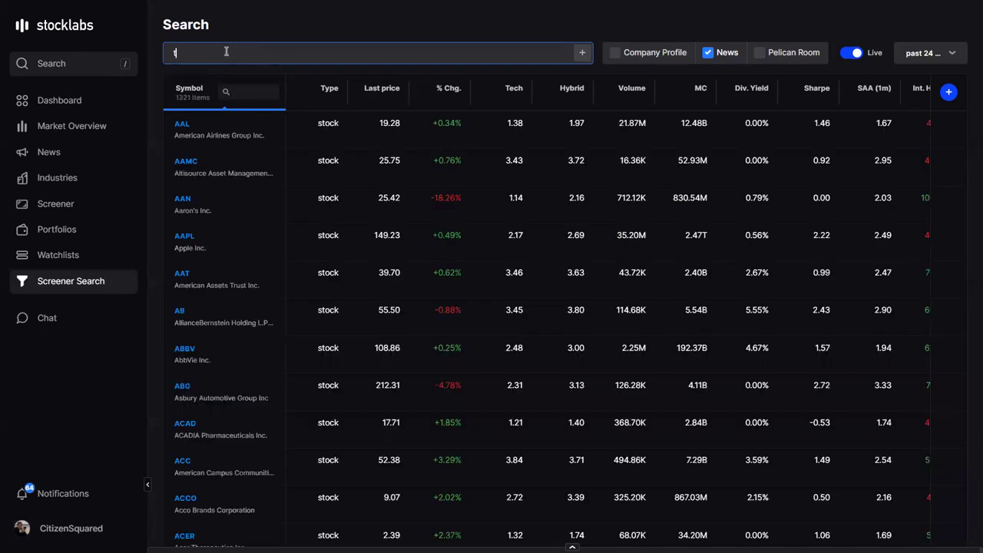
{"action": "type", "text": "rump"}
{"action": "key", "text": "Return"}
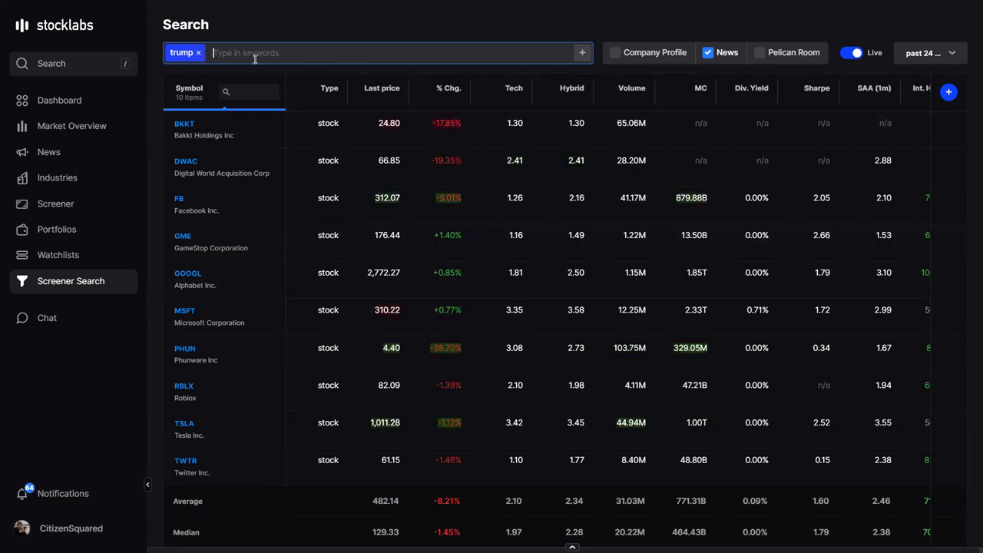
Clear the "trump" keyword, open the Pelican Room chat and read through its recent messages.
{"action": "left_click", "coordinate": [199, 52]}
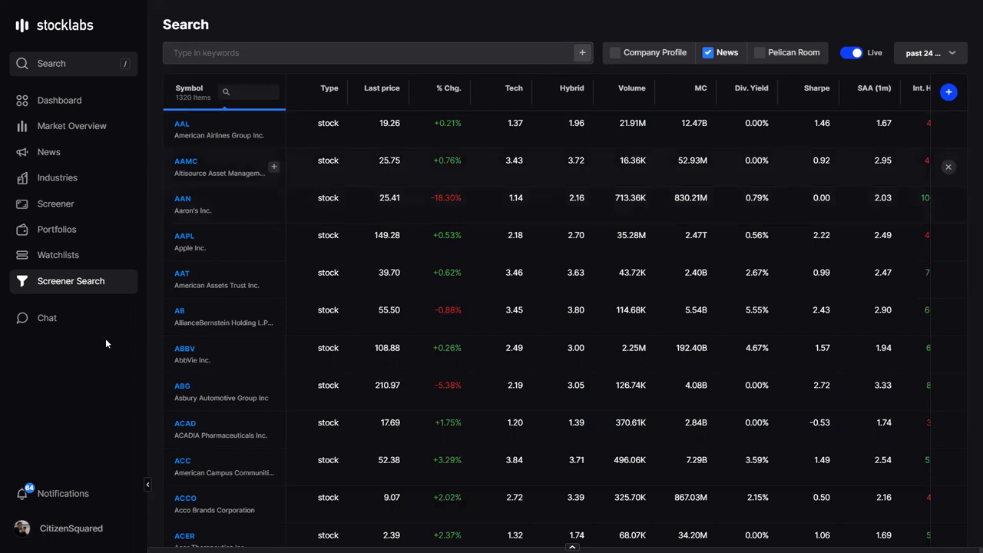
{"action": "left_click", "coordinate": [46, 318]}
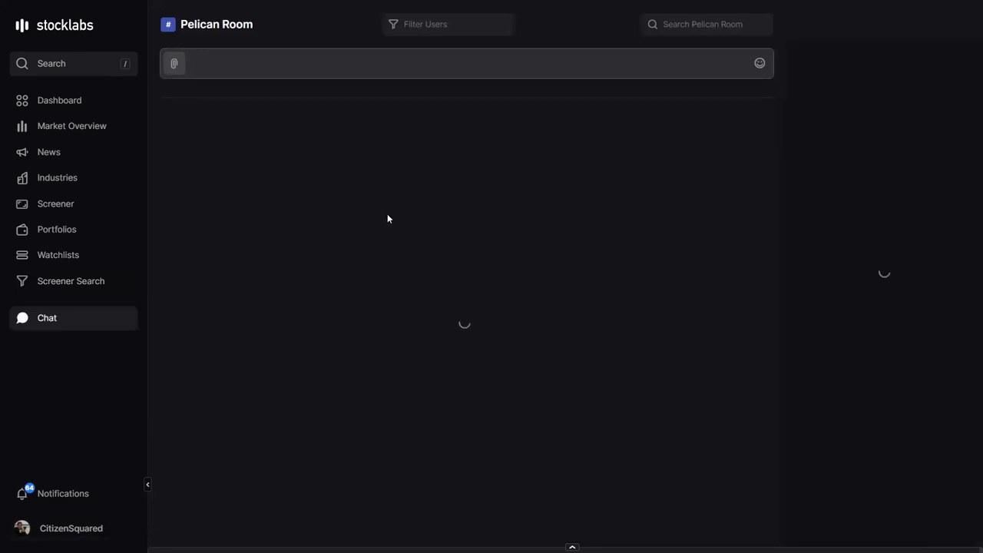
{"action": "scroll", "coordinate": [402, 245], "scroll_direction": "down", "scroll_amount": 1}
{"action": "scroll", "coordinate": [402, 244], "scroll_direction": "down", "scroll_amount": 1}
{"action": "scroll", "coordinate": [402, 244], "scroll_direction": "down", "scroll_amount": 2}
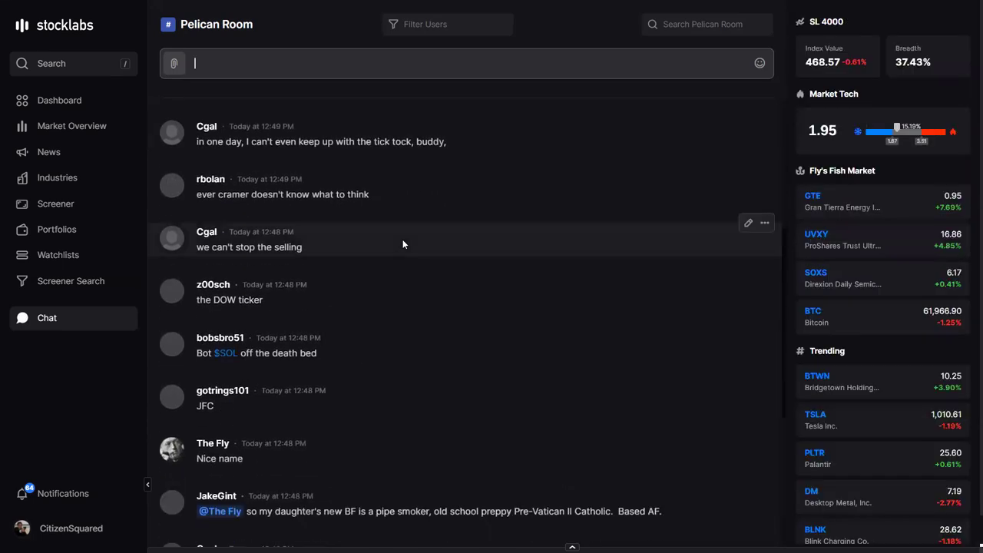
{"action": "scroll", "coordinate": [402, 244], "scroll_direction": "down", "scroll_amount": 1}
{"action": "scroll", "coordinate": [402, 244], "scroll_direction": "down", "scroll_amount": 3}
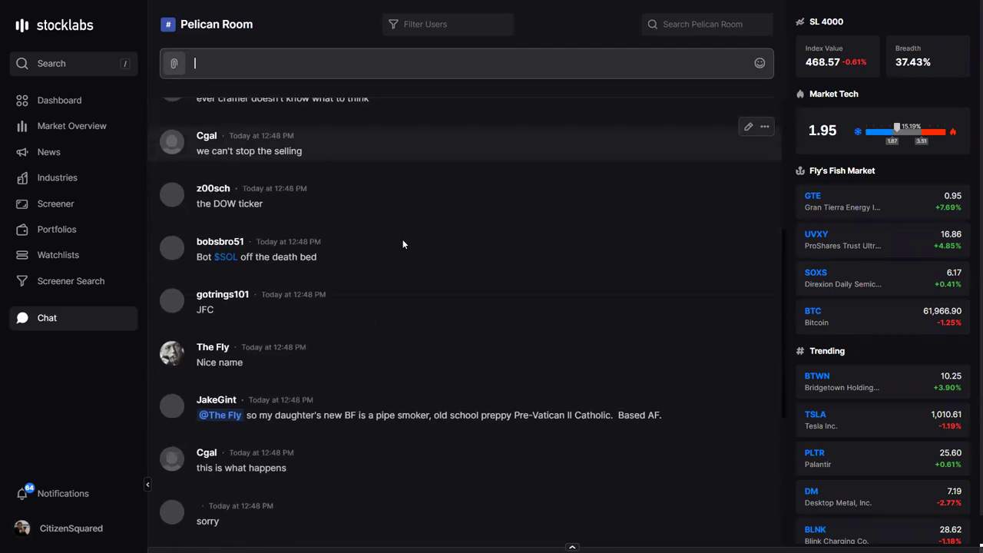
{"action": "scroll", "coordinate": [402, 244], "scroll_direction": "up", "scroll_amount": 5}
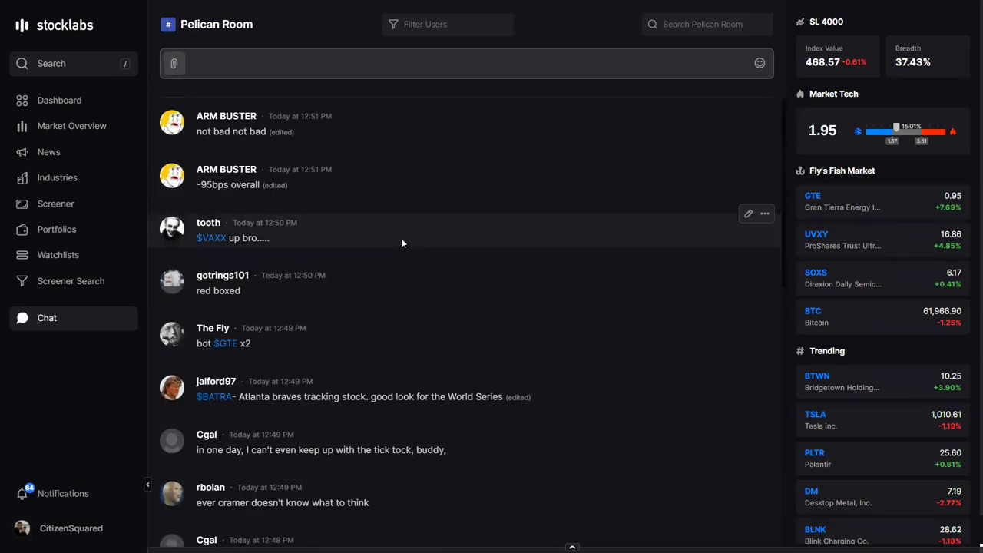
{"action": "scroll", "coordinate": [401, 243], "scroll_direction": "down", "scroll_amount": 1}
{"action": "scroll", "coordinate": [400, 243], "scroll_direction": "down", "scroll_amount": 2}
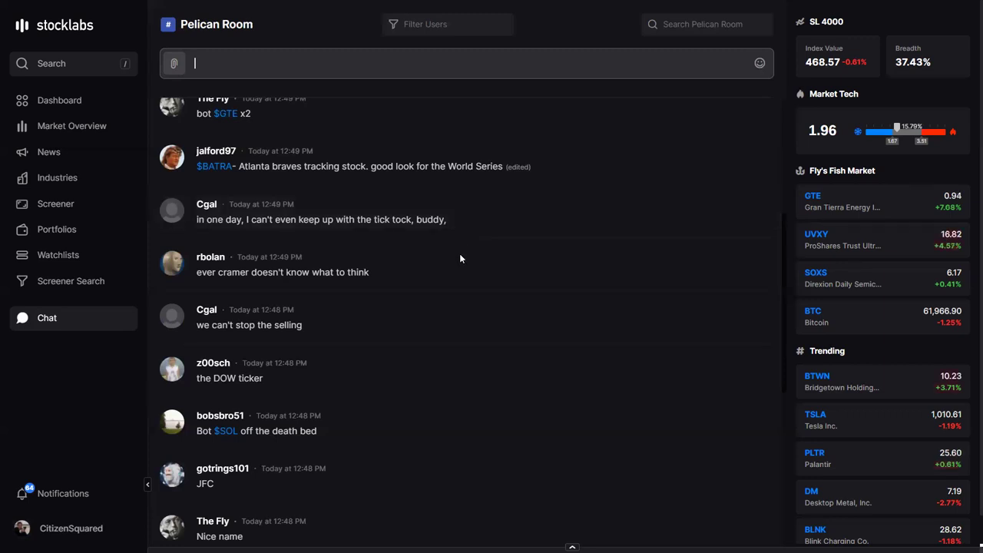
{"action": "scroll", "coordinate": [422, 270], "scroll_direction": "down", "scroll_amount": 5}
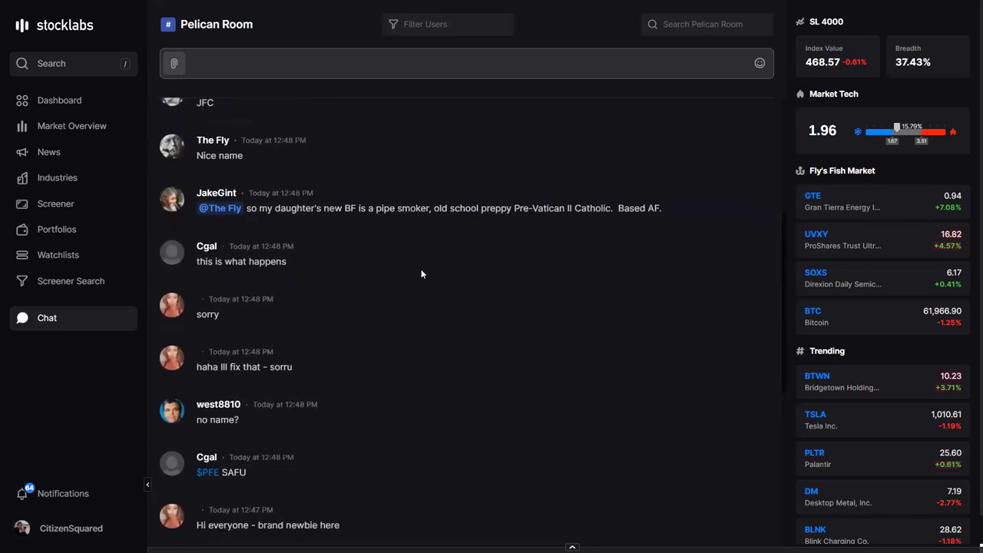
{"action": "scroll", "coordinate": [421, 272], "scroll_direction": "up", "scroll_amount": 6}
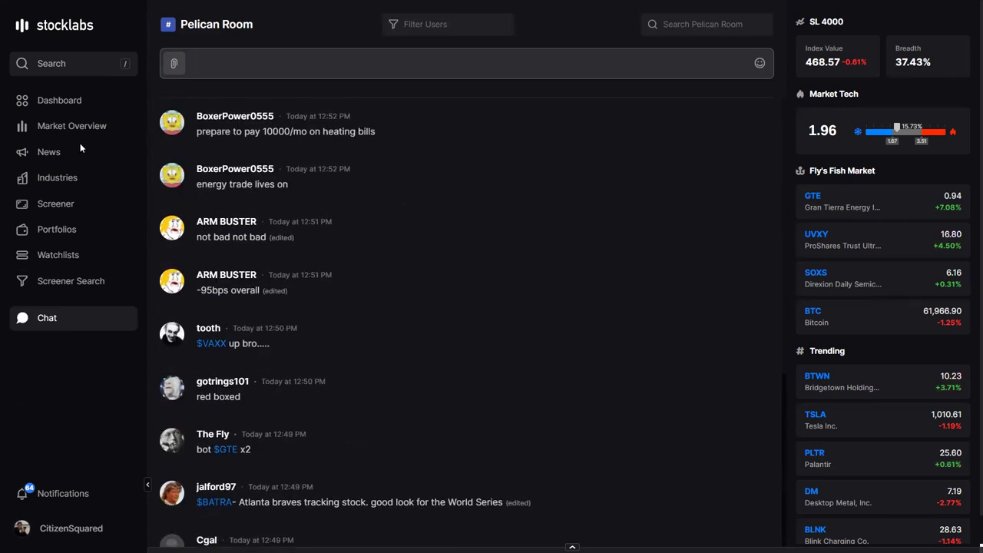
Visit the Screener, return to the Market Overview and set the OBOS chart's range to 12 Month OBOS.
{"action": "left_click", "coordinate": [62, 205]}
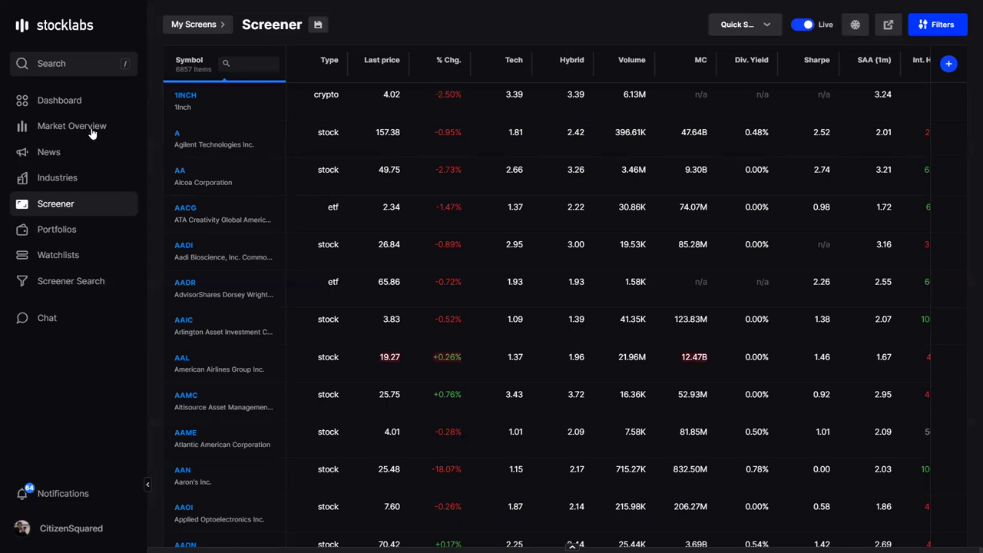
{"action": "left_click", "coordinate": [125, 131]}
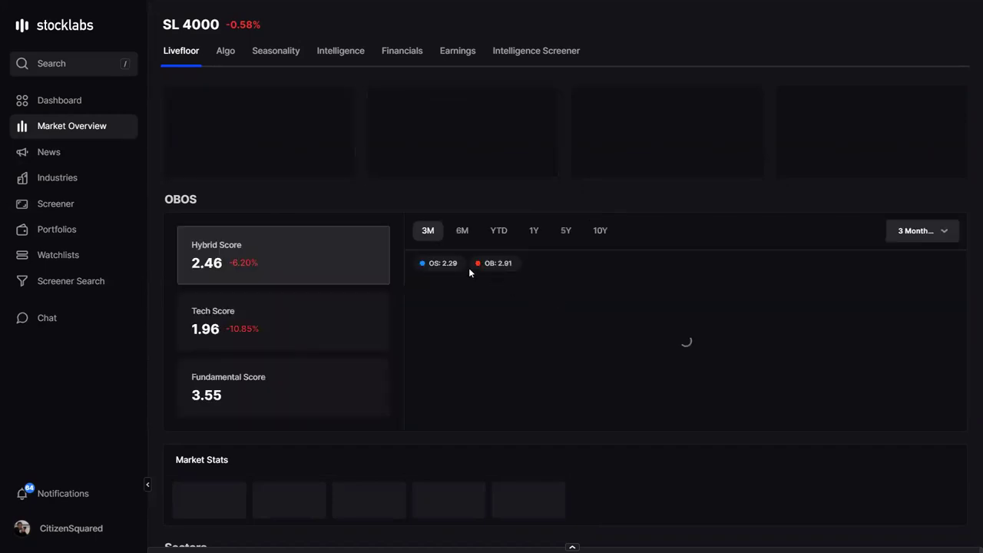
{"action": "left_click", "coordinate": [933, 235]}
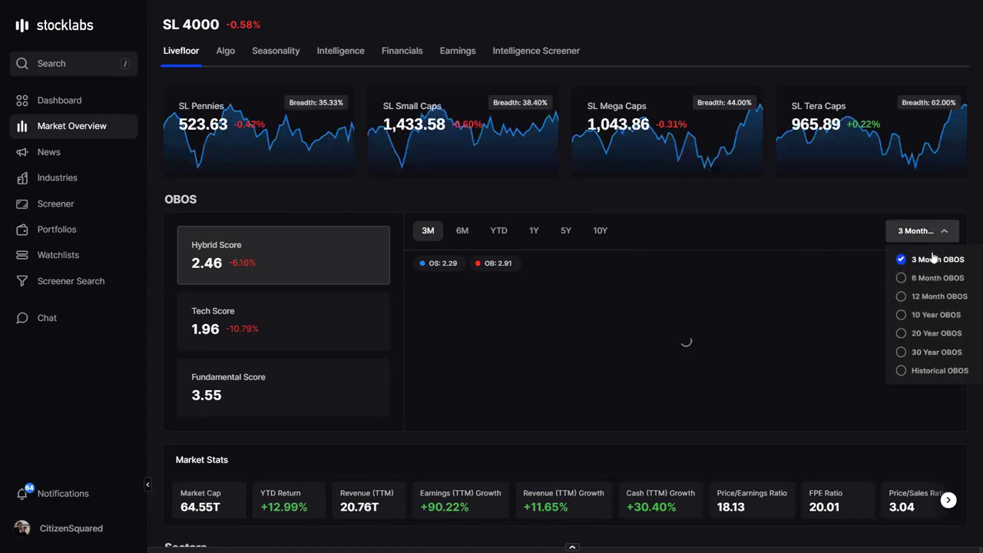
{"action": "left_click", "coordinate": [924, 295]}
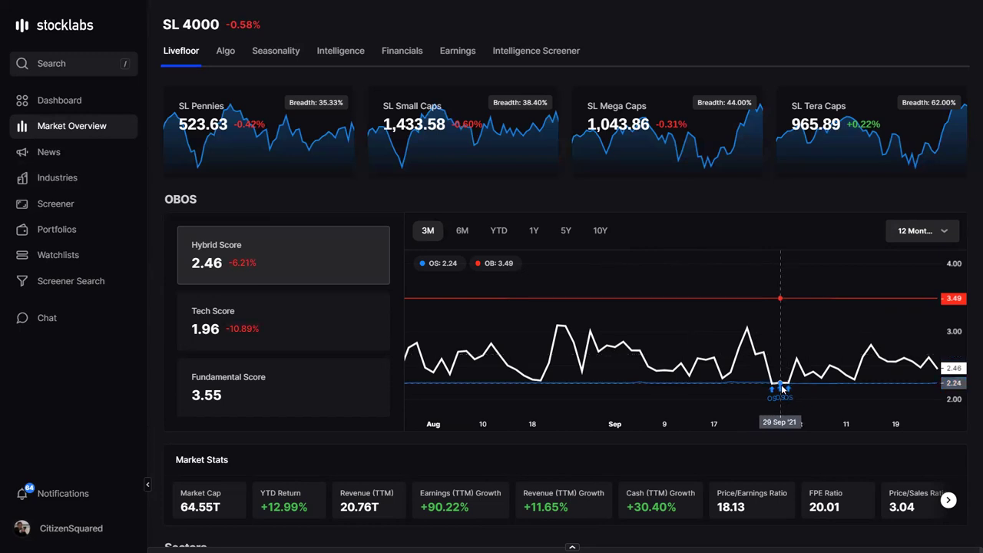
Open the market's Algo data, look over its daily history and set the period to 12 Month OBOS.
{"action": "left_click", "coordinate": [228, 54]}
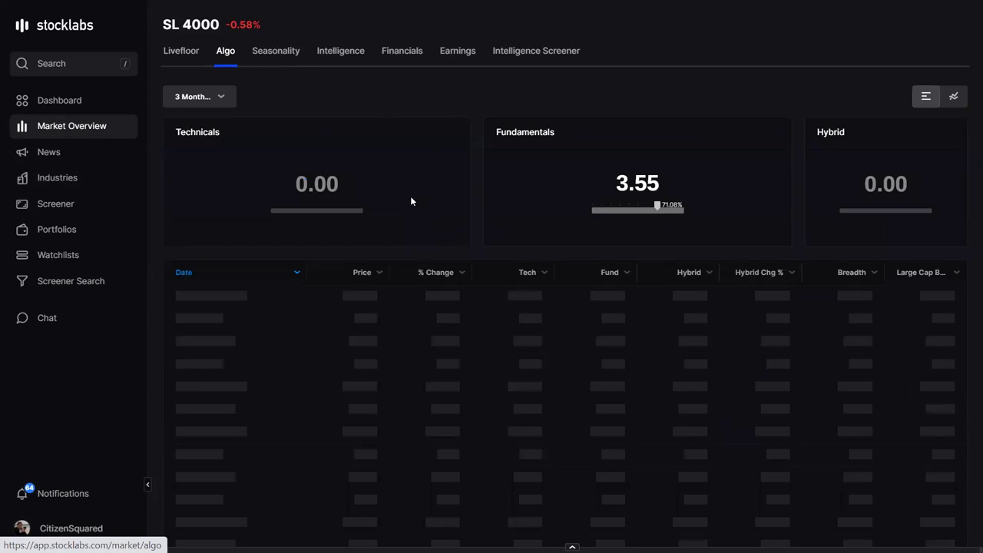
{"action": "scroll", "coordinate": [408, 201], "scroll_direction": "down", "scroll_amount": 2}
{"action": "scroll", "coordinate": [409, 202], "scroll_direction": "down", "scroll_amount": 1}
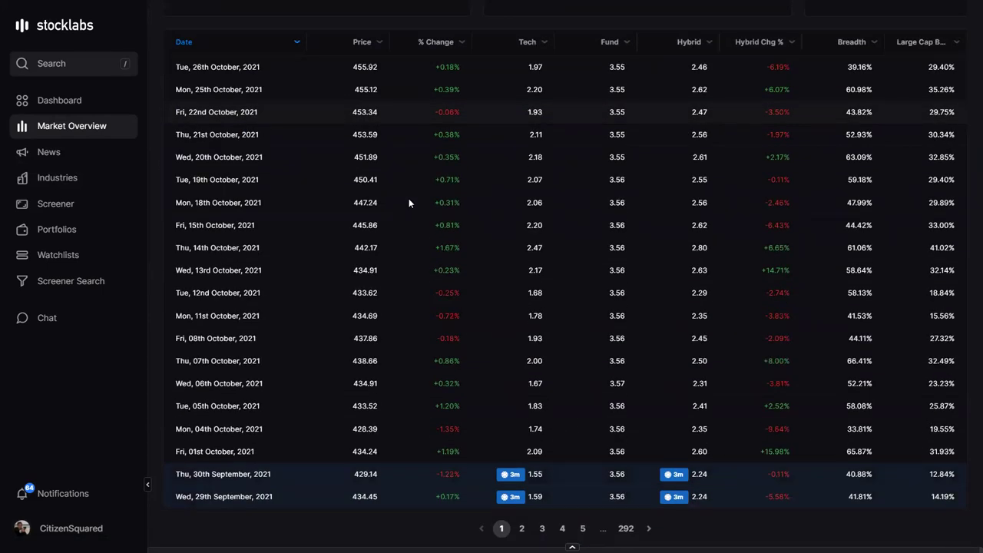
{"action": "scroll", "coordinate": [862, 101], "scroll_direction": "up", "scroll_amount": 3}
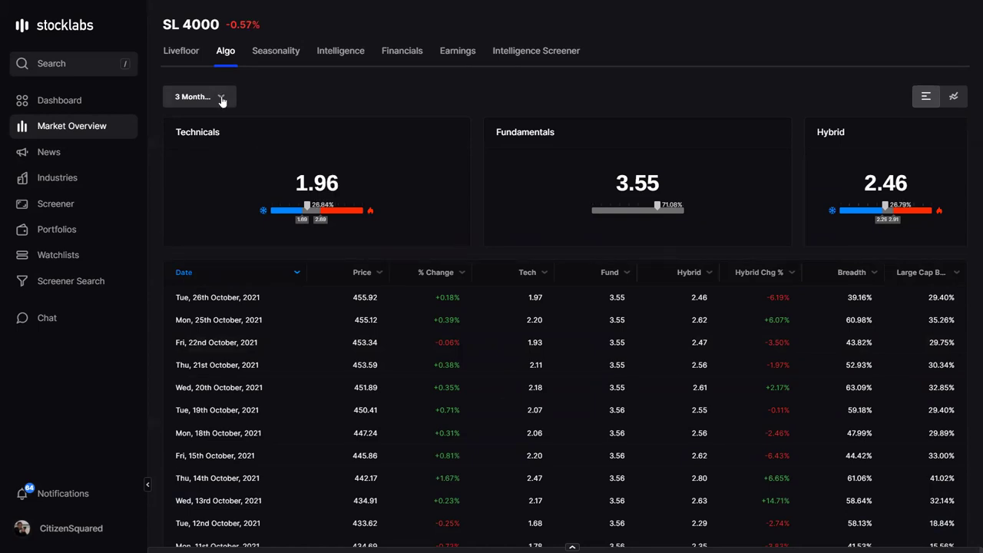
{"action": "left_click", "coordinate": [221, 100]}
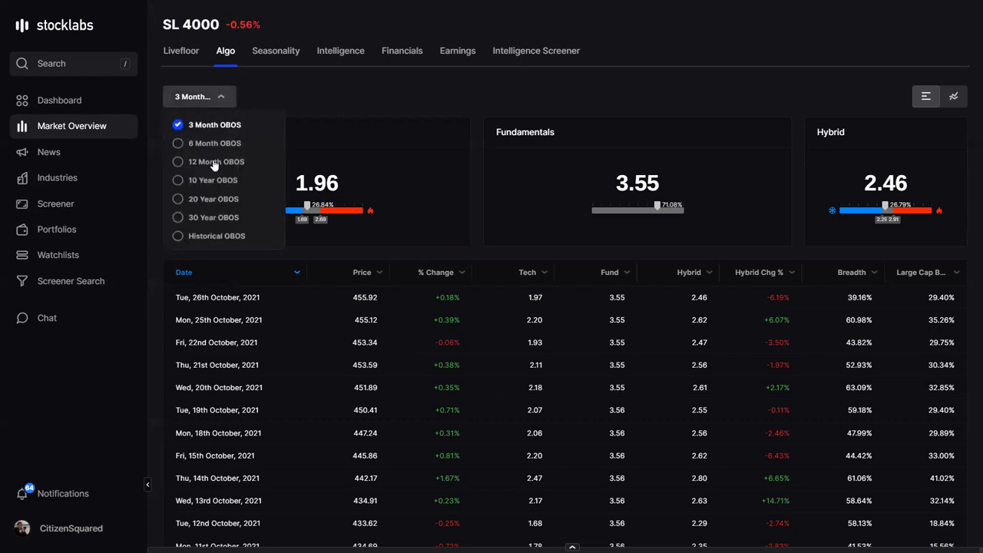
{"action": "left_click", "coordinate": [215, 162]}
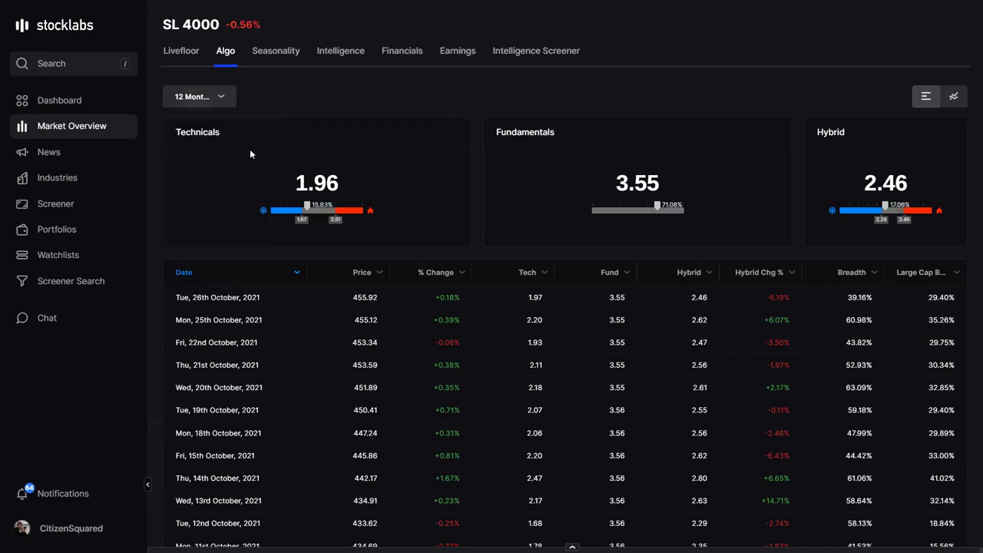
Examine the 12-month oversold signals in the Algo history, continuing onto page 2 of the table.
{"action": "scroll", "coordinate": [565, 249], "scroll_direction": "down", "scroll_amount": 3}
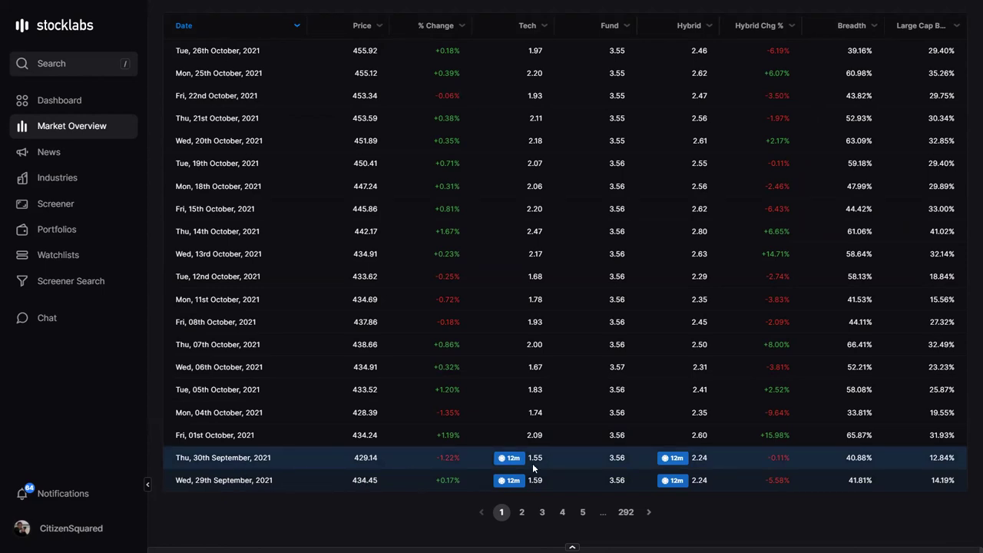
{"action": "left_click", "coordinate": [523, 511]}
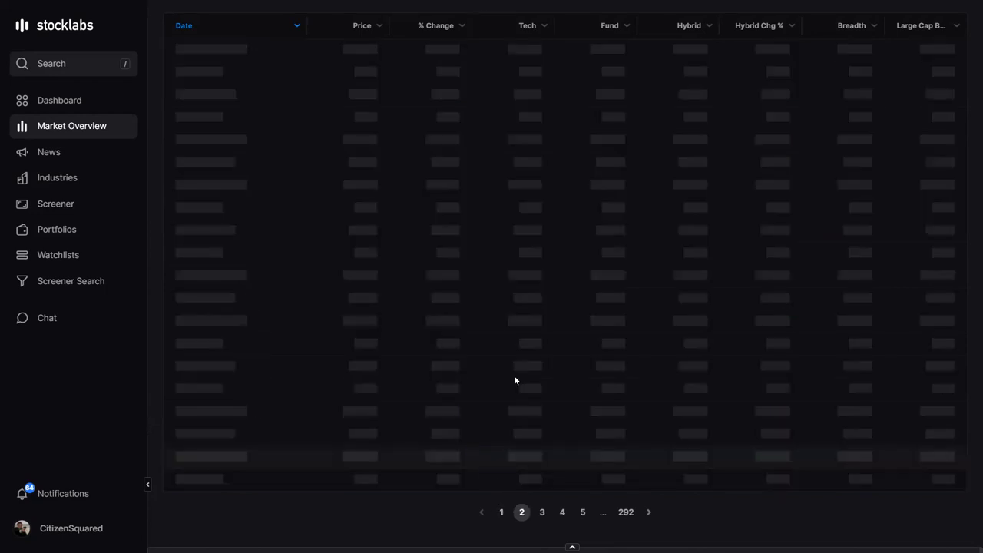
{"action": "scroll", "coordinate": [507, 268], "scroll_direction": "up", "scroll_amount": 5}
{"action": "scroll", "coordinate": [511, 261], "scroll_direction": "down", "scroll_amount": 2}
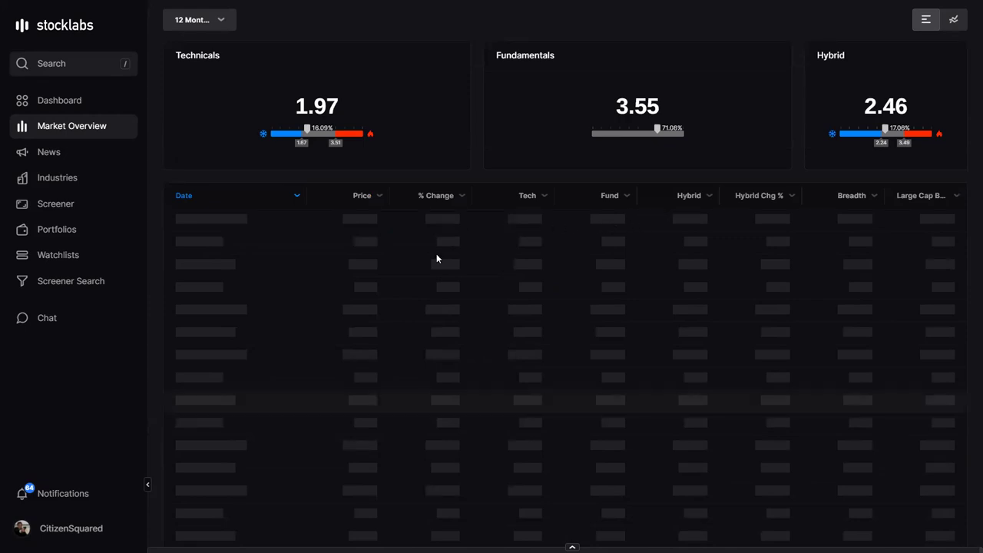
{"action": "scroll", "coordinate": [554, 278], "scroll_direction": "down", "scroll_amount": 4}
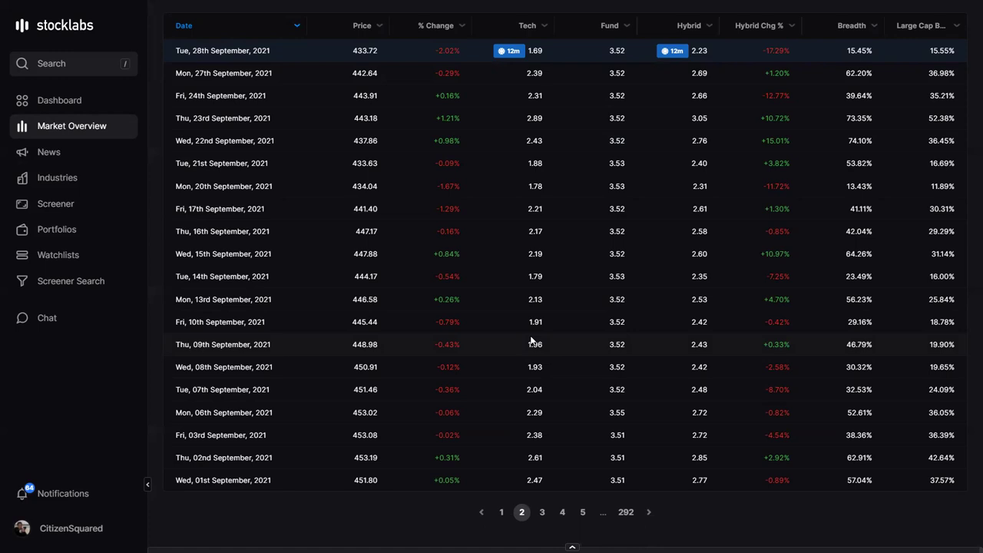
Return to page 1 of the Algo history and review its daily price changes alongside the Technicals and Hybrid scores.
{"action": "left_click", "coordinate": [502, 512]}
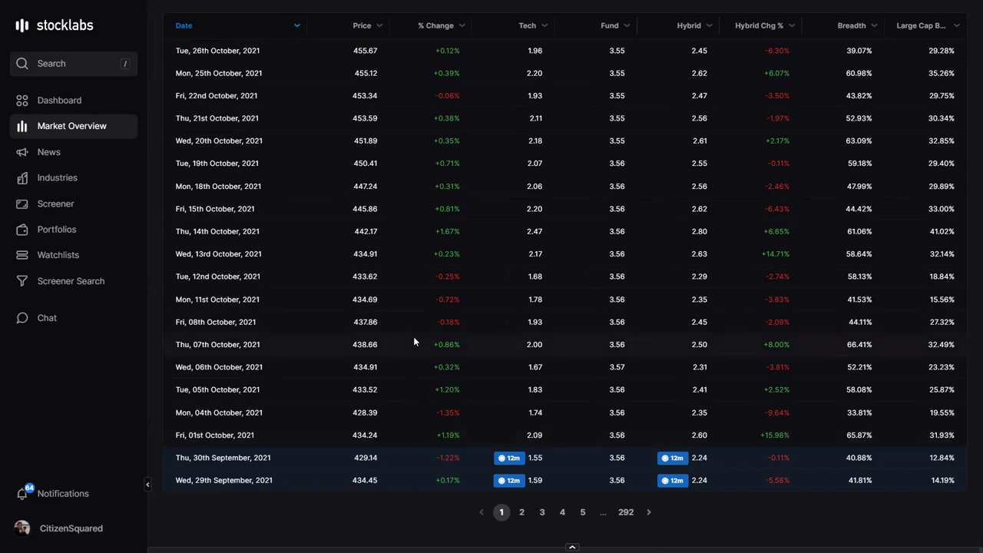
{"action": "scroll", "coordinate": [413, 337], "scroll_direction": "up", "scroll_amount": 1}
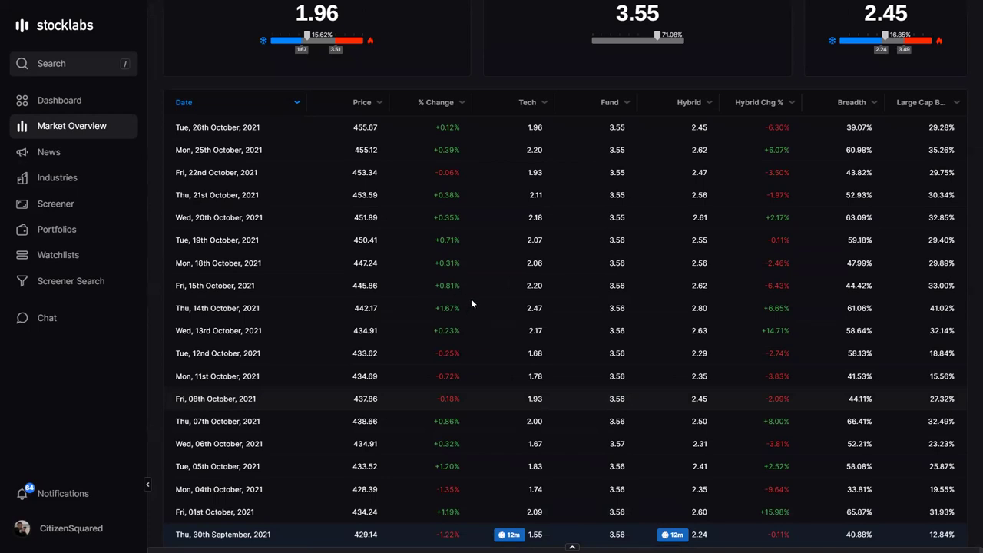
{"action": "scroll", "coordinate": [450, 232], "scroll_direction": "down", "scroll_amount": 1}
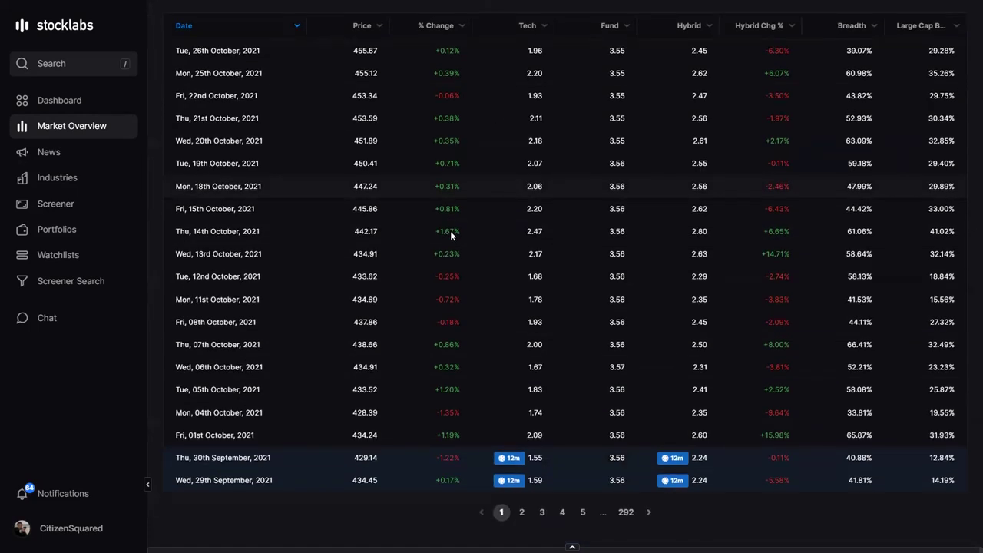
{"action": "scroll", "coordinate": [451, 230], "scroll_direction": "up", "scroll_amount": 2}
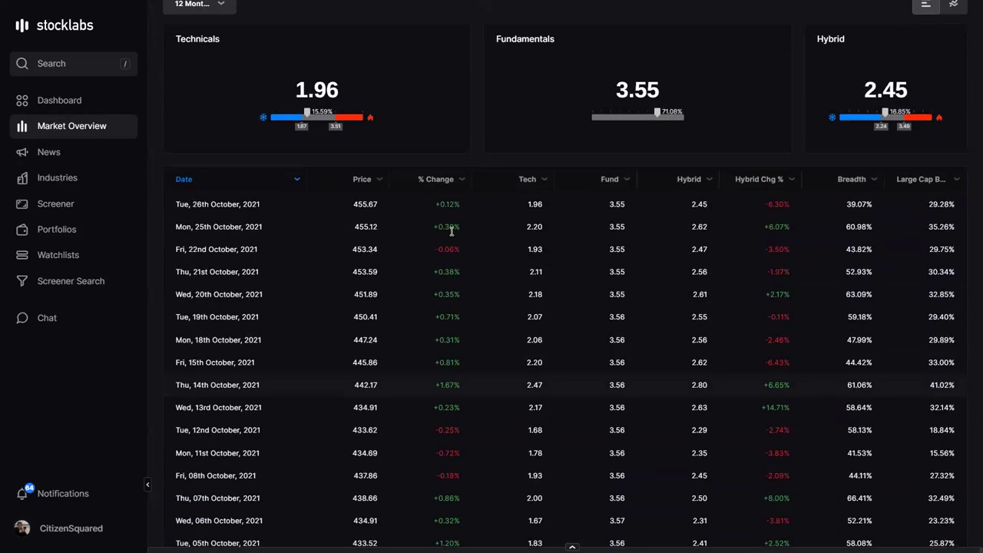
{"action": "scroll", "coordinate": [451, 231], "scroll_direction": "down", "scroll_amount": 2}
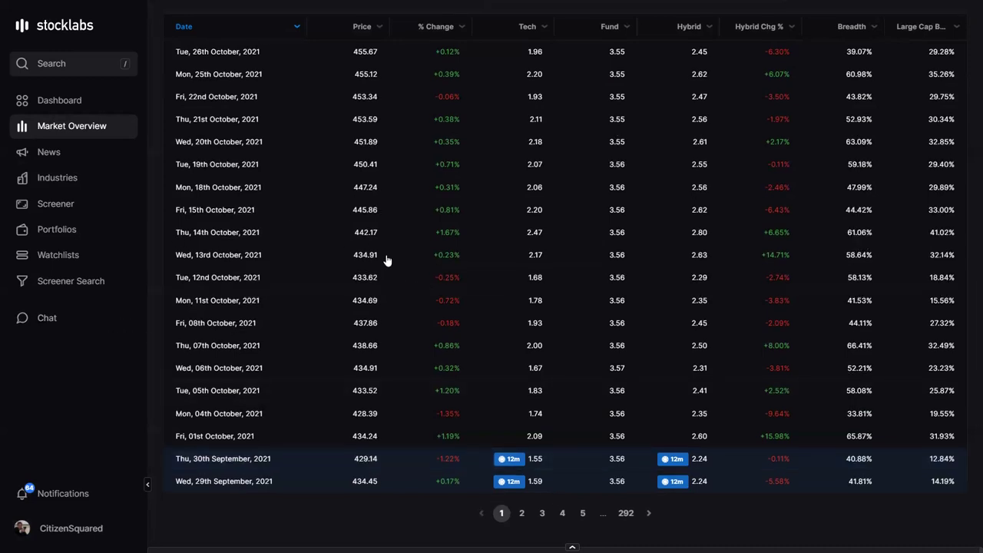
{"action": "scroll", "coordinate": [387, 259], "scroll_direction": "up", "scroll_amount": 4}
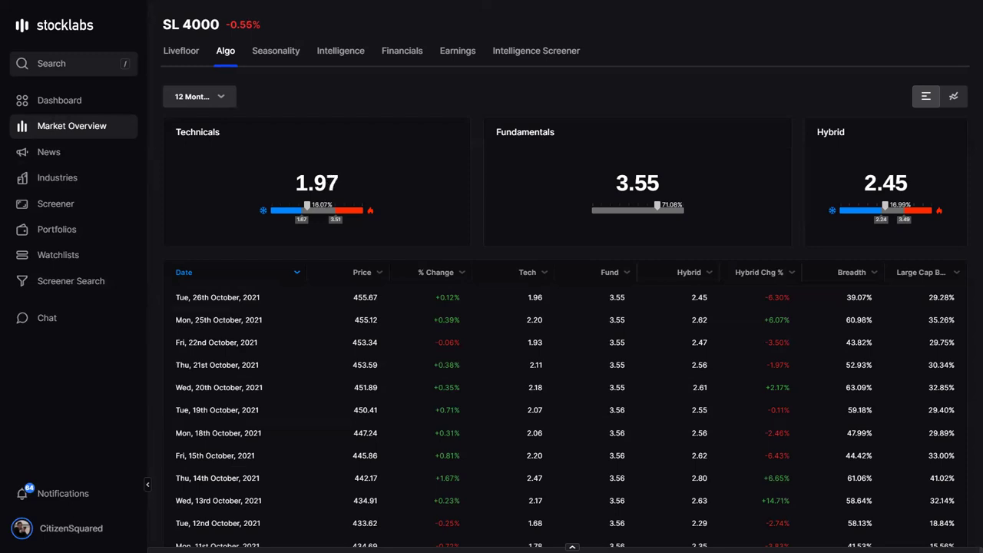
Look at the options offered for the user account and leave without choosing any.
{"action": "left_click", "coordinate": [48, 534]}
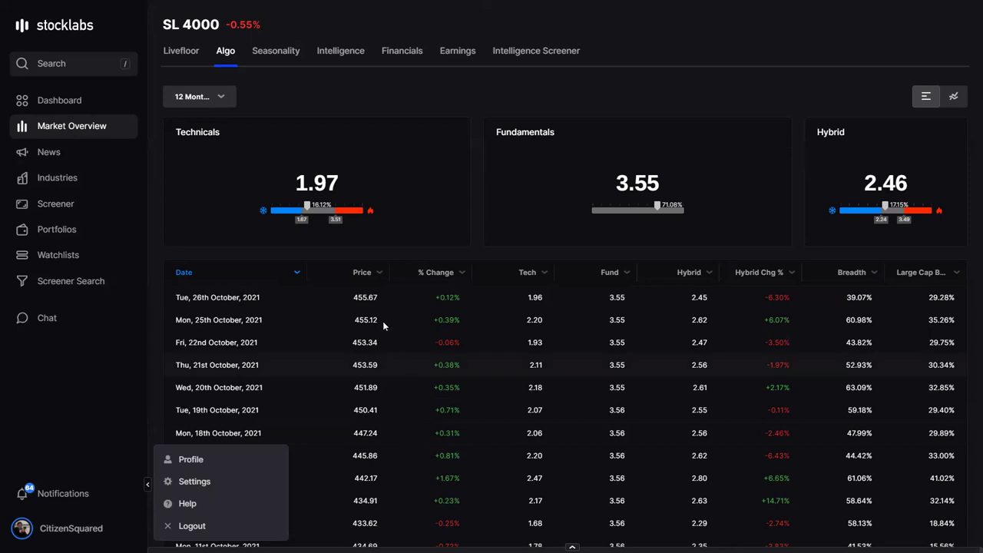
{"action": "left_click", "coordinate": [390, 250]}
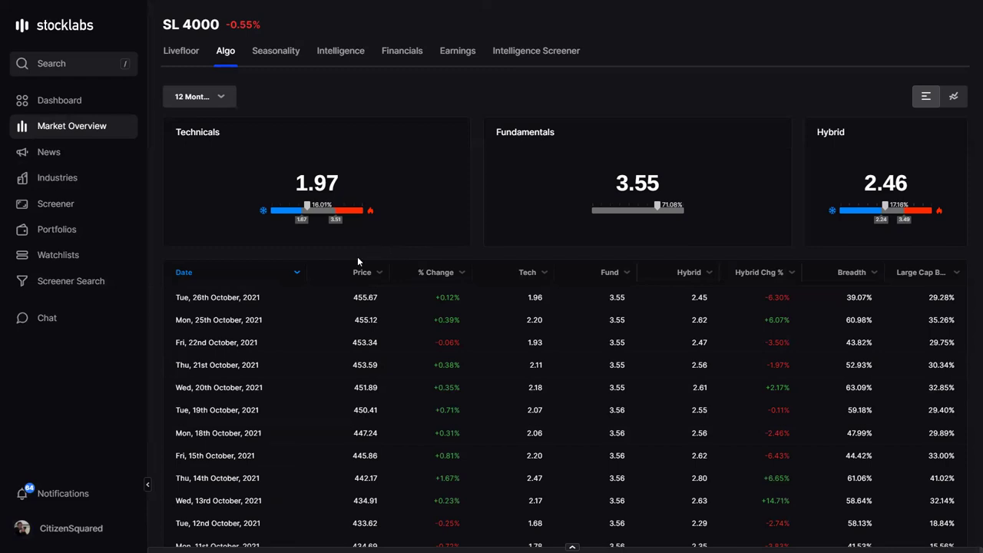
Open the market's Seasonality data and examine the average returns and win rates by month.
{"action": "left_click", "coordinate": [398, 50]}
{"action": "left_click", "coordinate": [277, 53]}
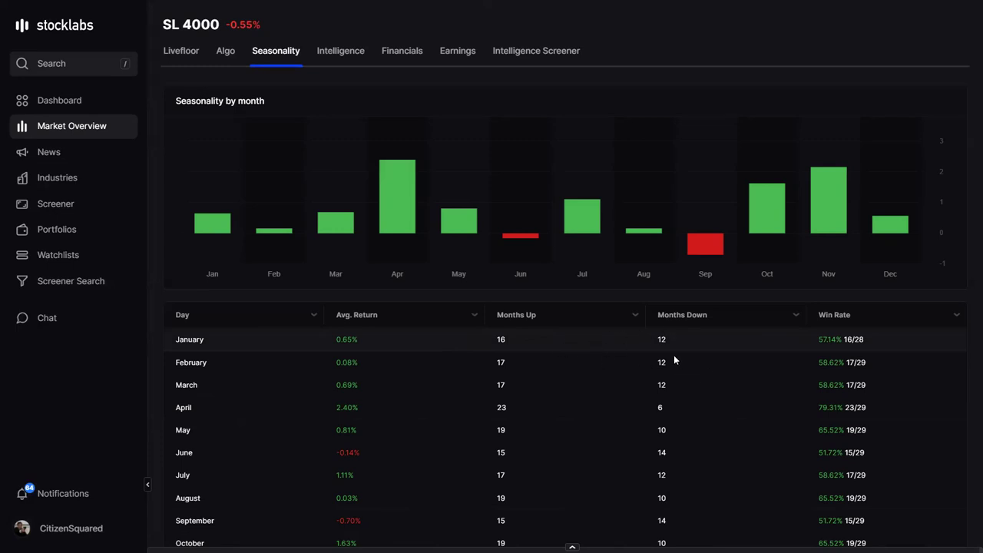
{"action": "scroll", "coordinate": [674, 356], "scroll_direction": "down", "scroll_amount": 1}
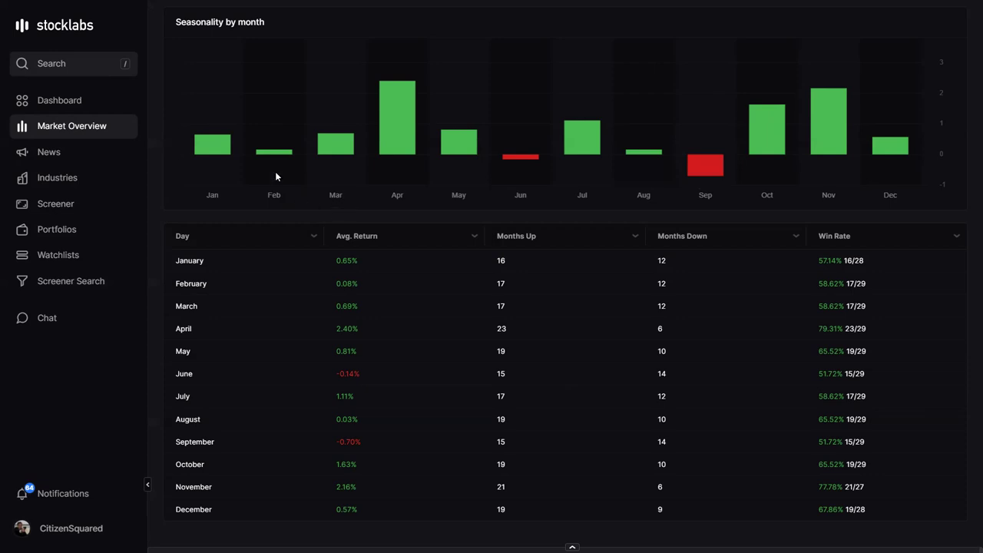
{"action": "scroll", "coordinate": [376, 178], "scroll_direction": "up", "scroll_amount": 2}
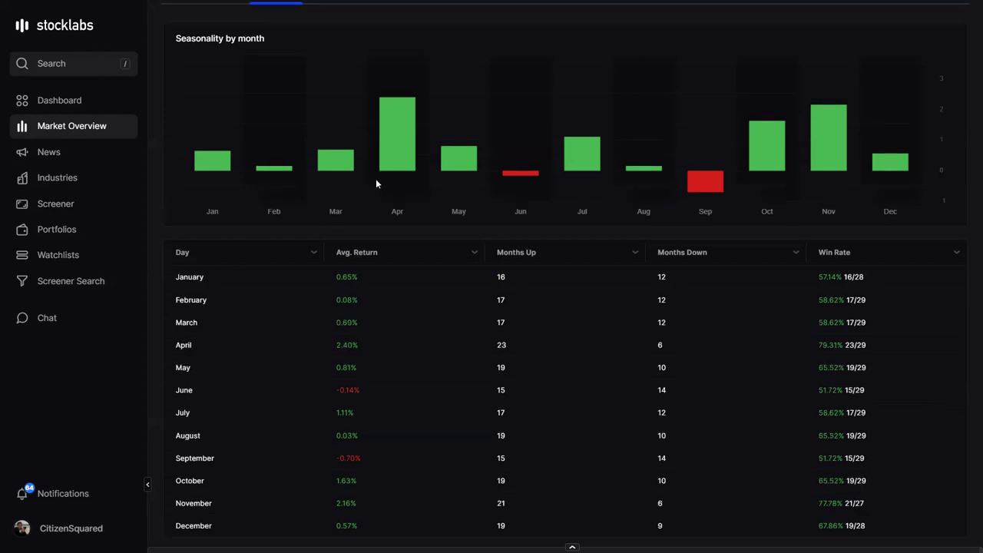
Show the market's quarterly Gross Margin in the Financials, and view the market's Earnings calendar.
{"action": "left_click", "coordinate": [399, 54]}
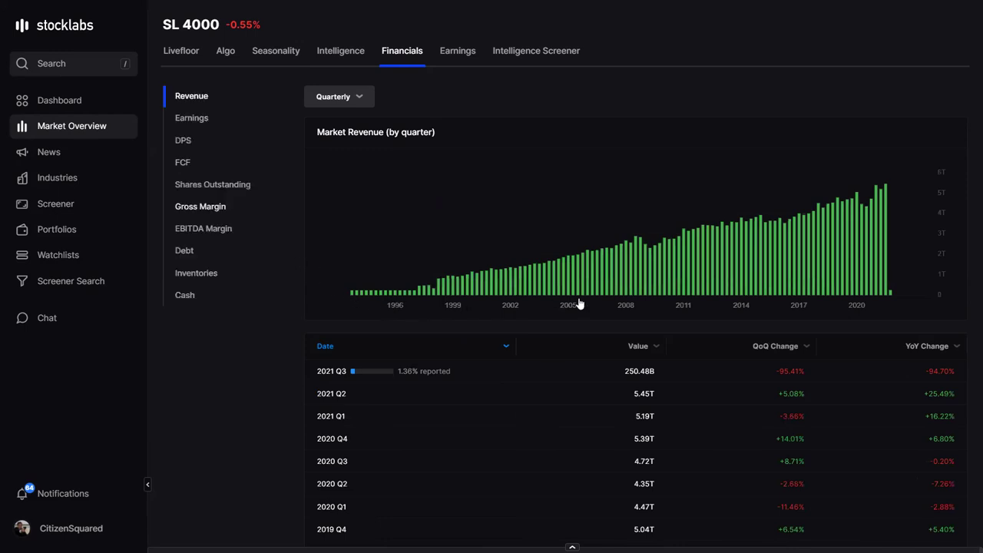
{"action": "left_click", "coordinate": [217, 208]}
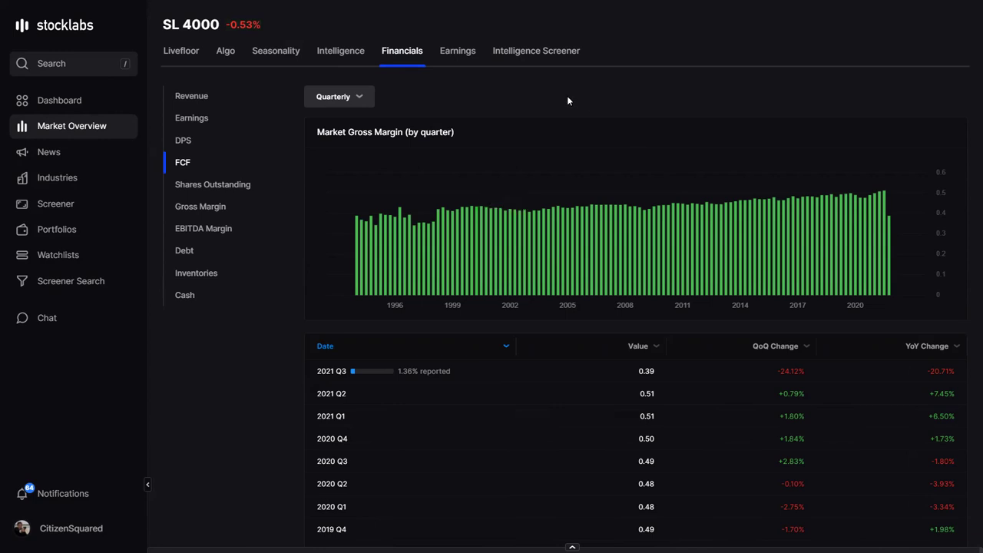
{"action": "left_click", "coordinate": [450, 53]}
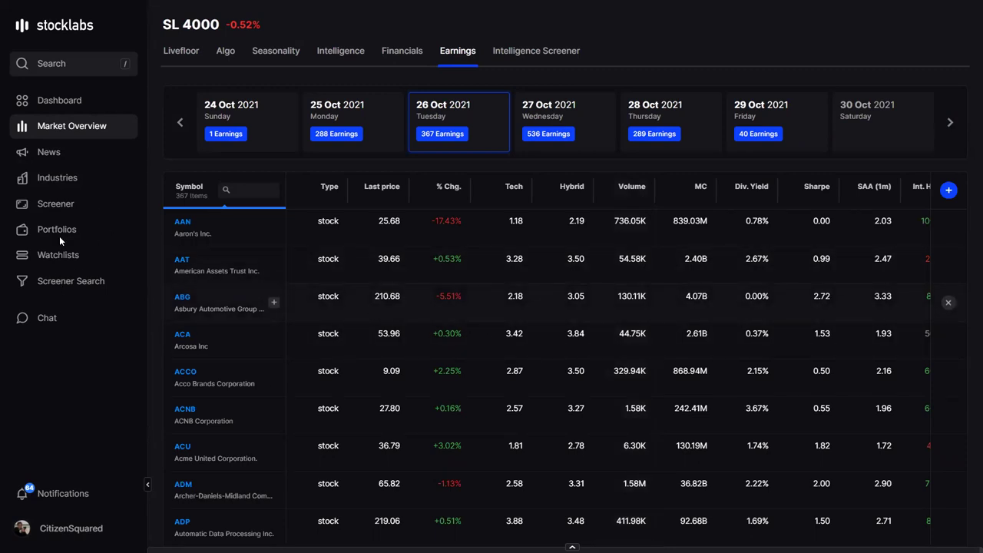
Open the platform's News page.
{"action": "left_click", "coordinate": [58, 154]}
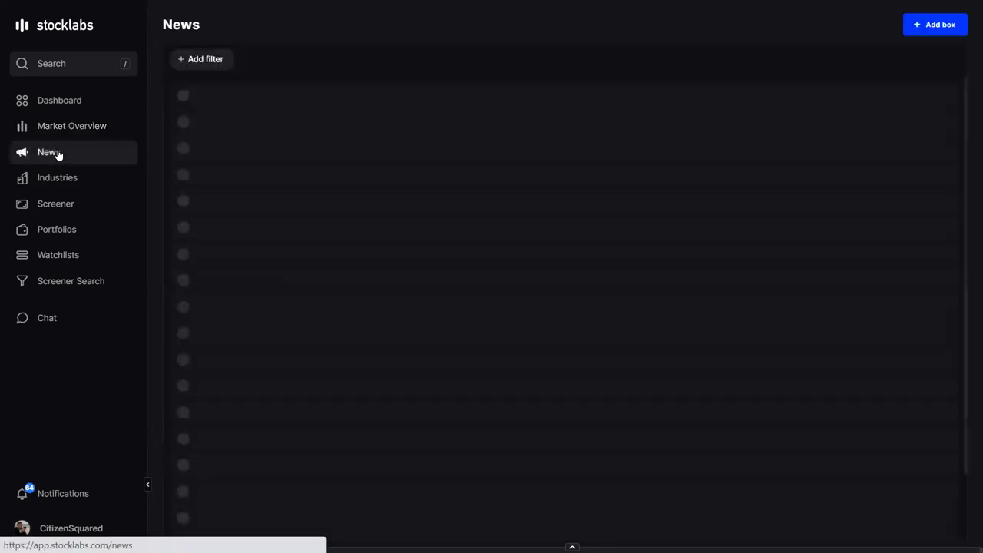